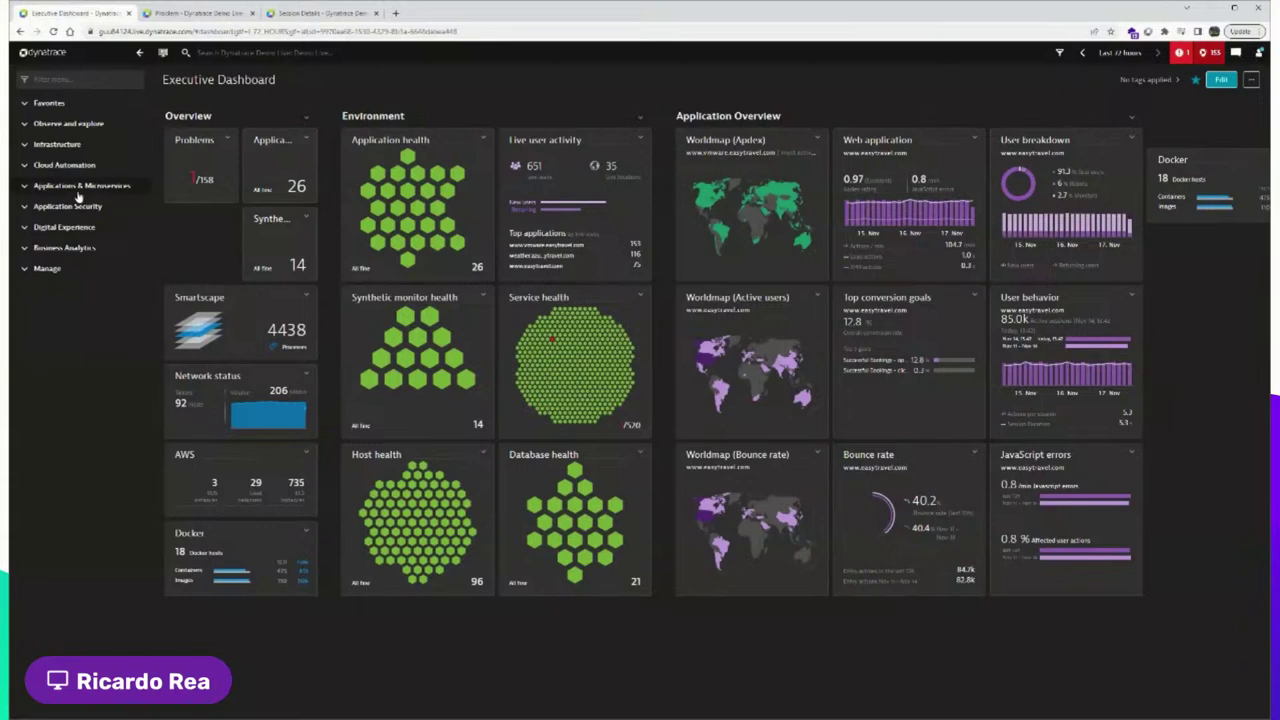
pyautogui.click(78, 188)
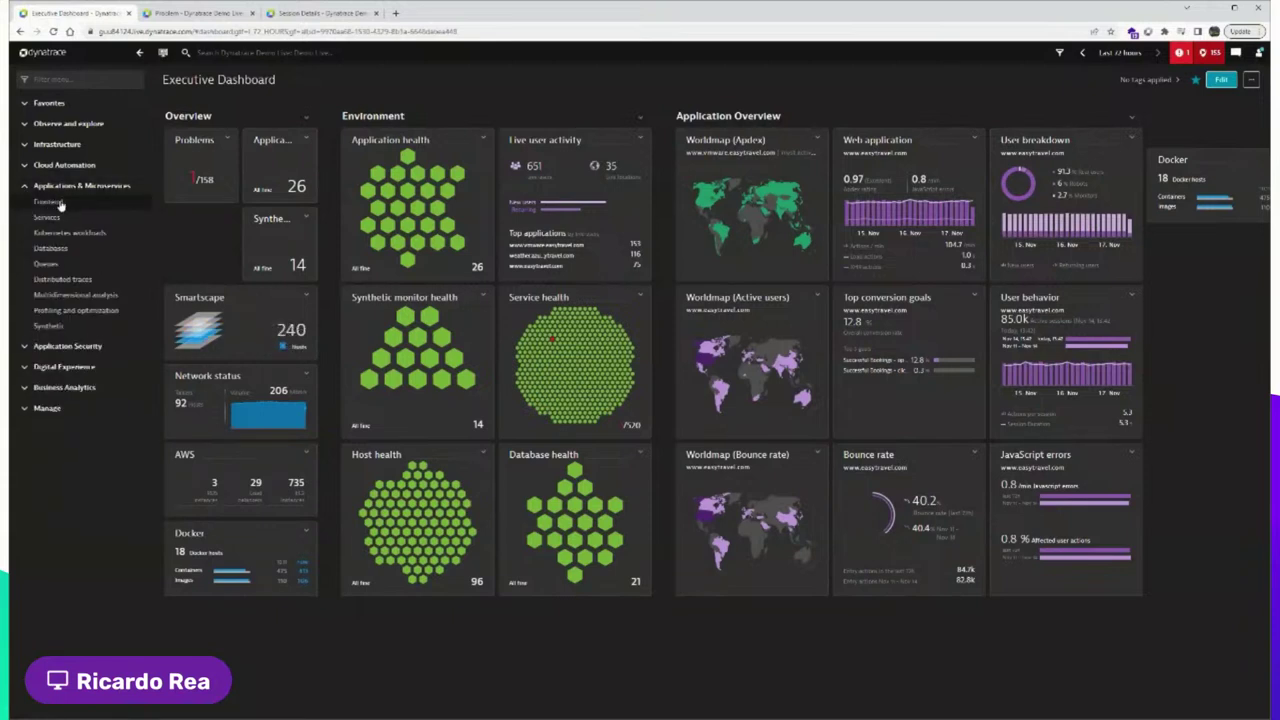
pyautogui.click(60, 204)
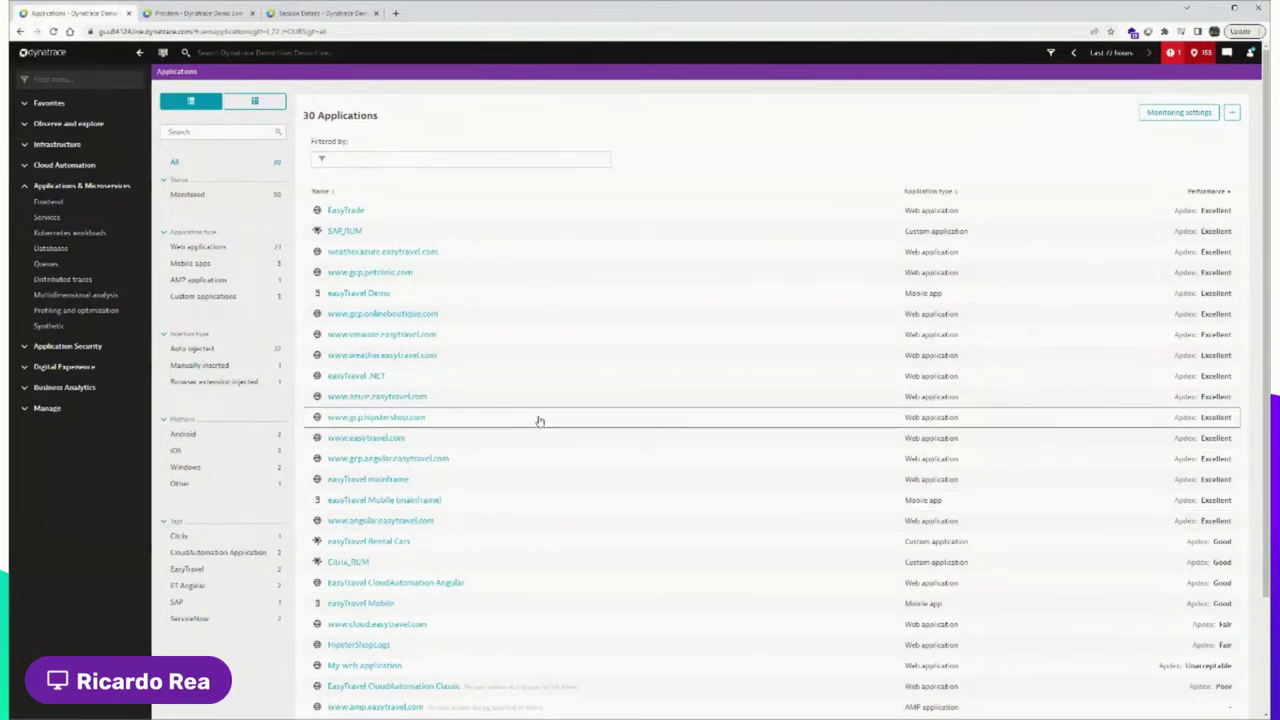
pyautogui.click(392, 440)
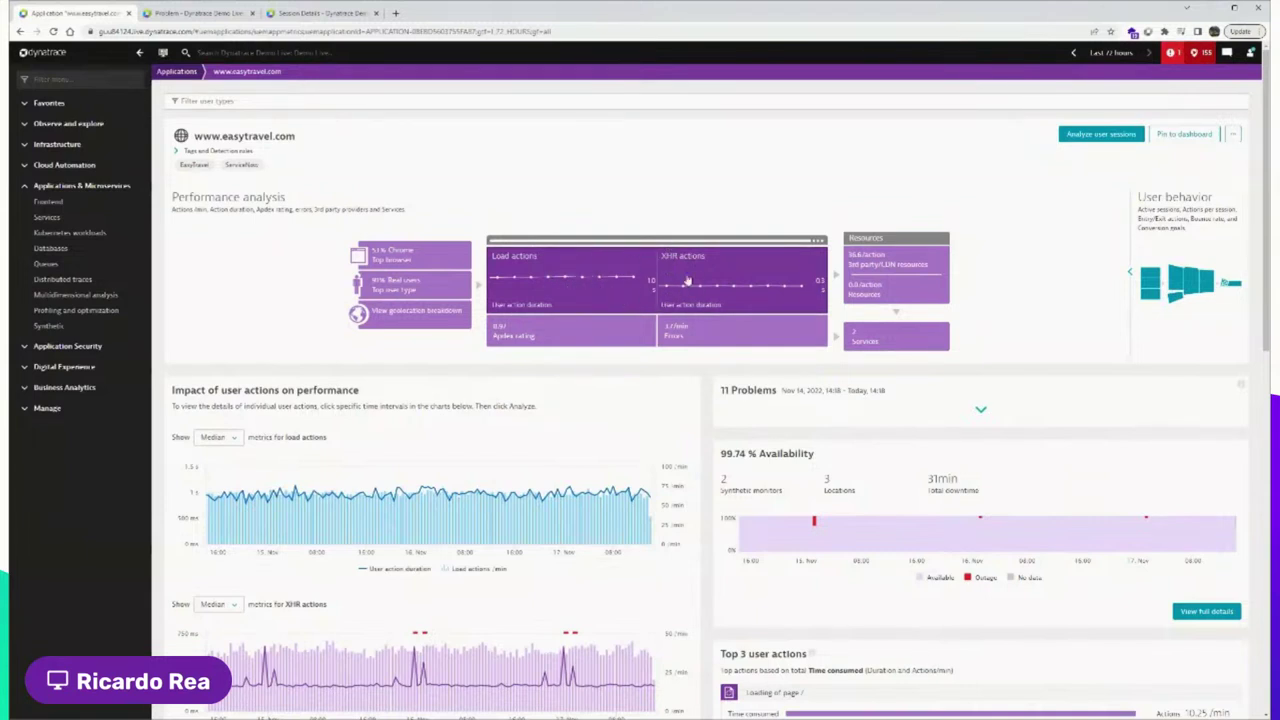
# Show the application's browser breakdown and drill into the Desktop segment
pyautogui.click(446, 262)
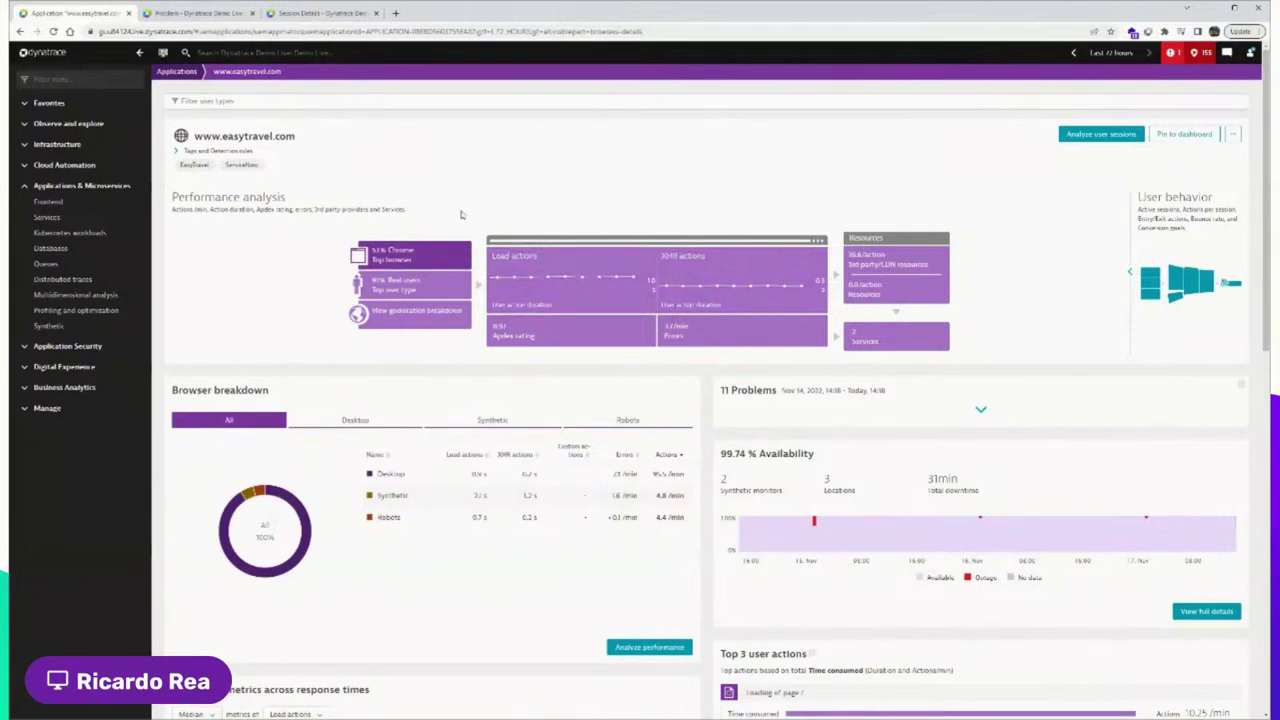
pyautogui.scroll(-1, 315, 460)
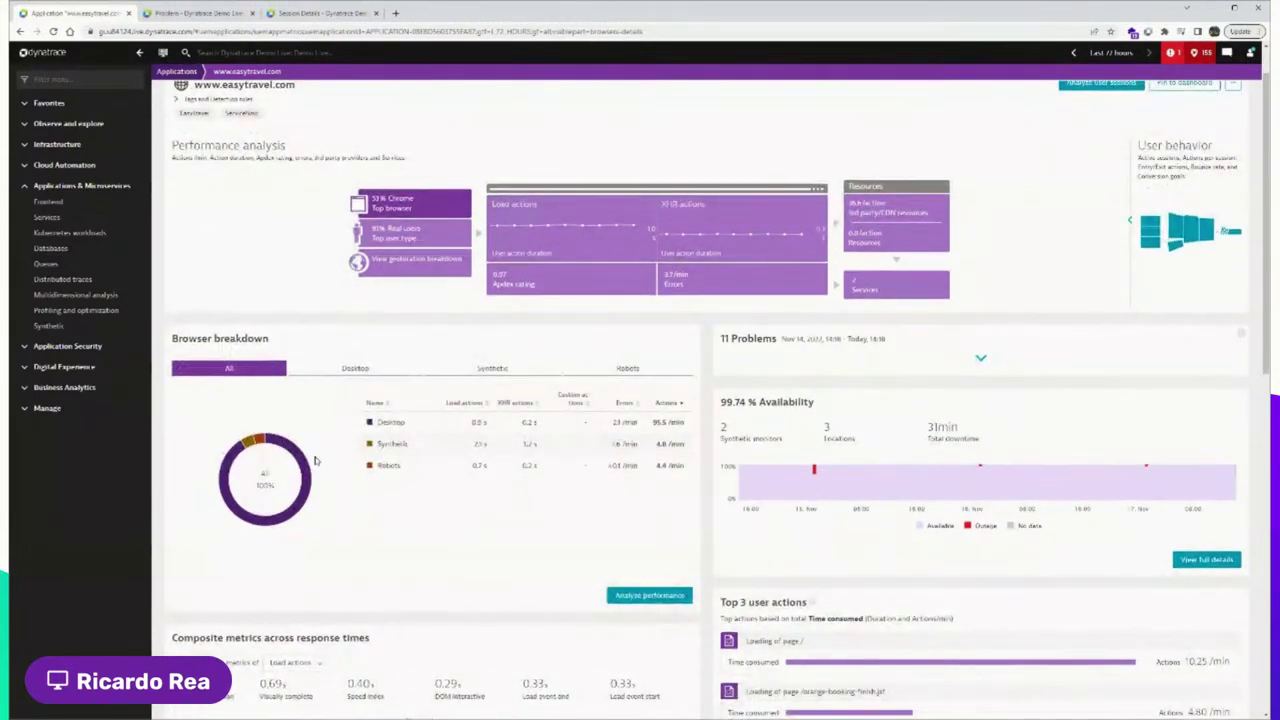
pyautogui.click(306, 487)
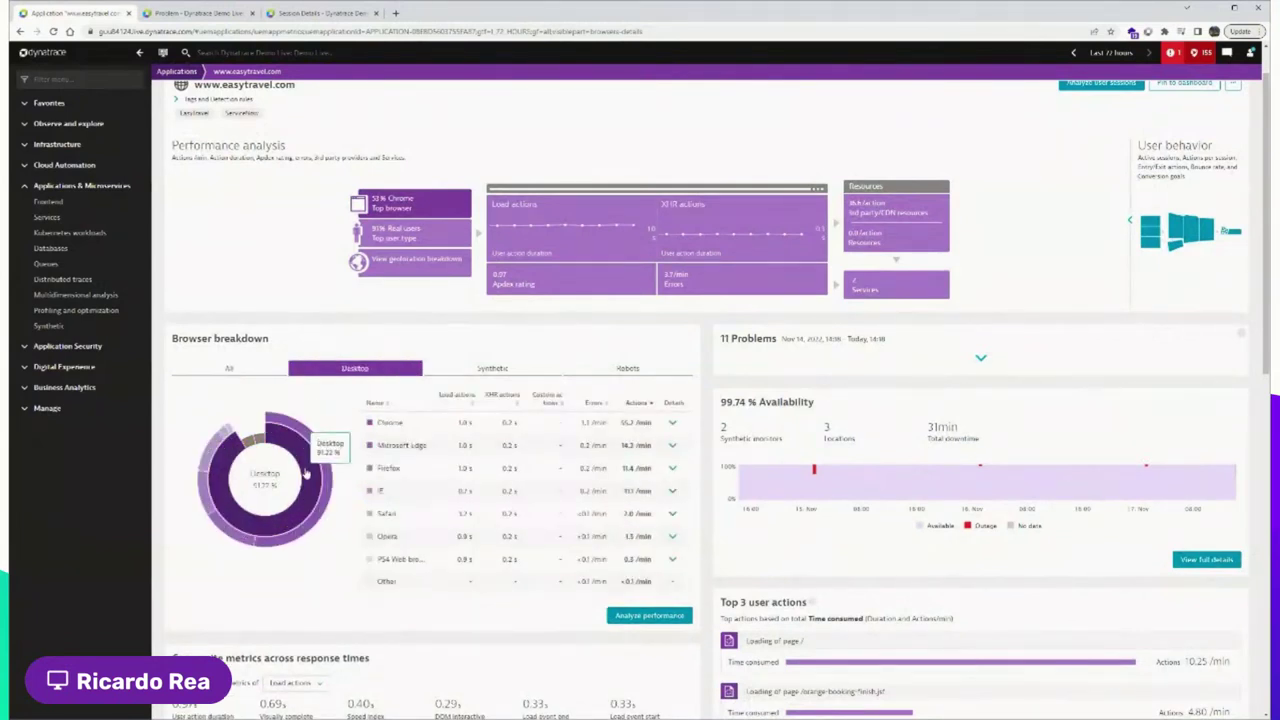
pyautogui.moveTo(330, 478)
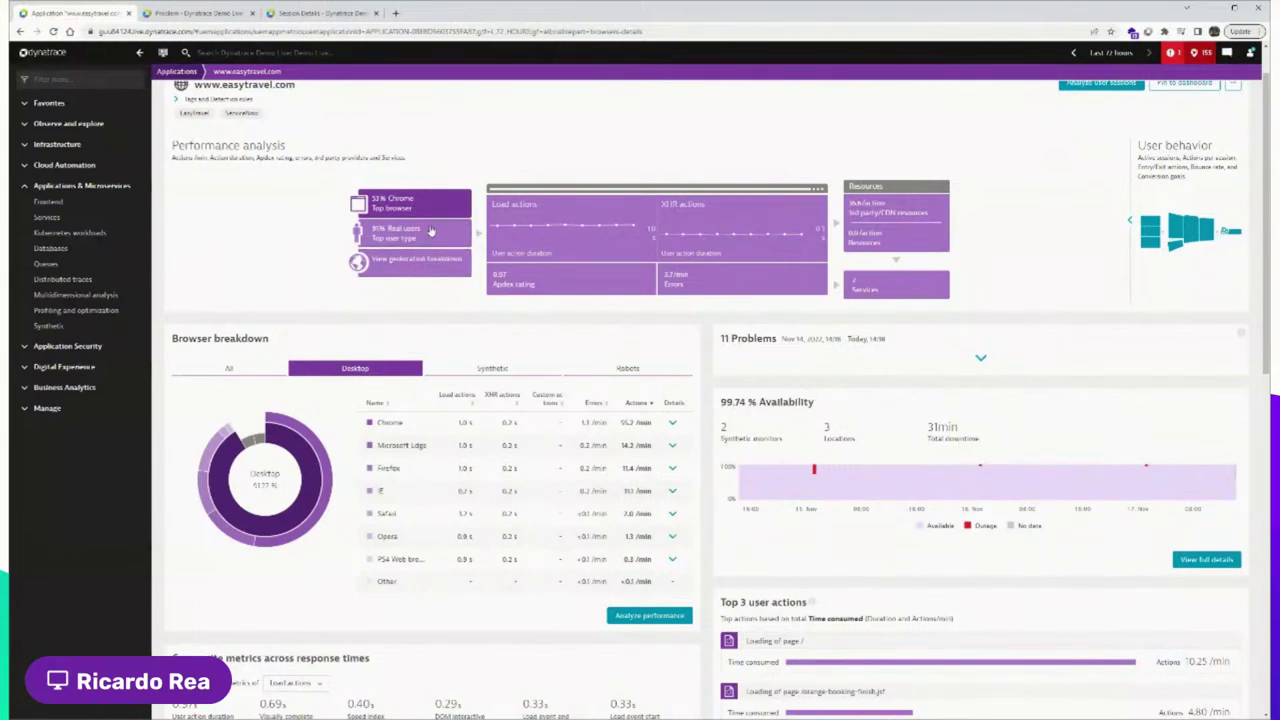
# Show the application's geolocation breakdown and inspect individual regions in the bubble chart
pyautogui.click(428, 259)
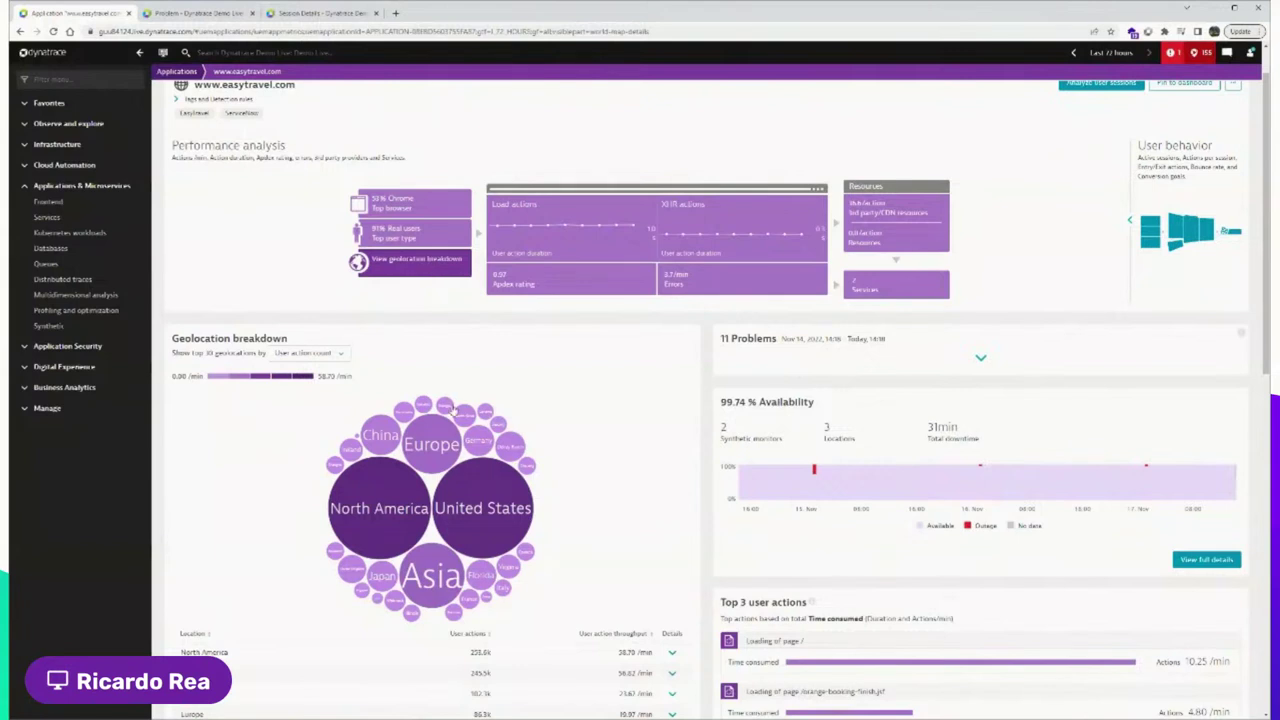
pyautogui.moveTo(443, 449)
pyautogui.moveTo(482, 440)
# Review the load and XHR action performance charts along with the application's Apdex rating and errors, ending on the action charts
pyautogui.click(606, 228)
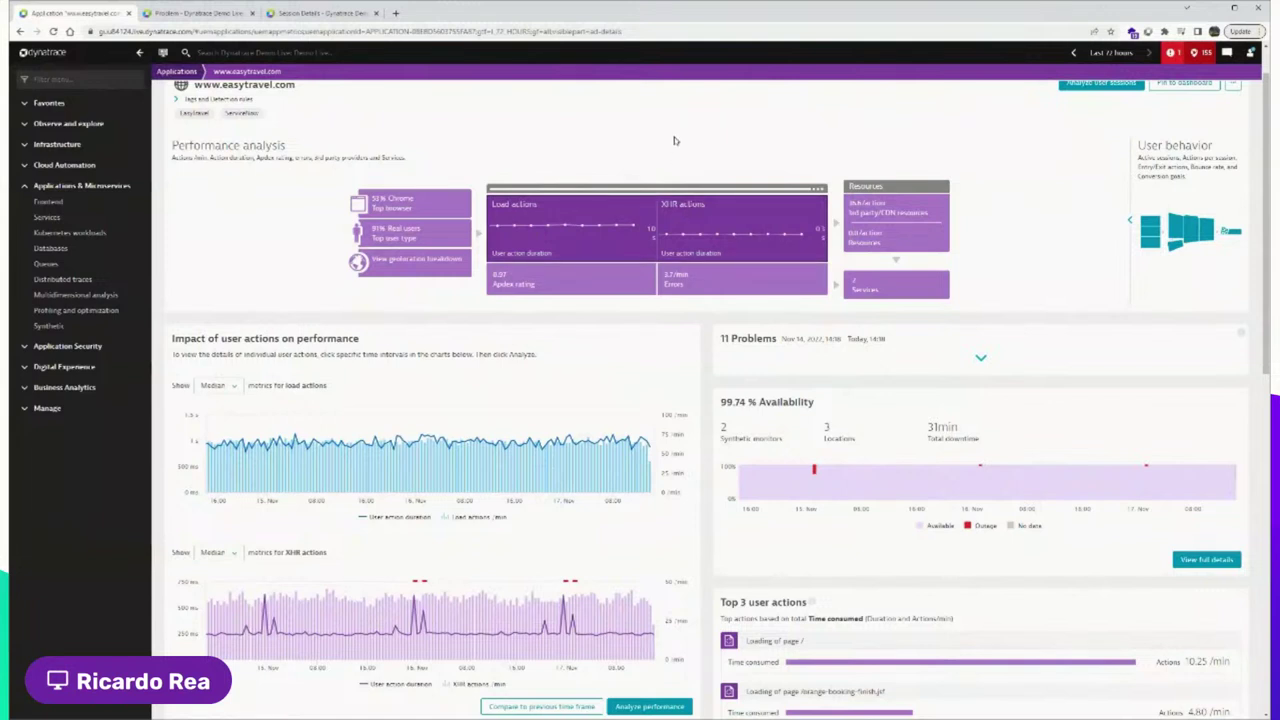
pyautogui.click(535, 281)
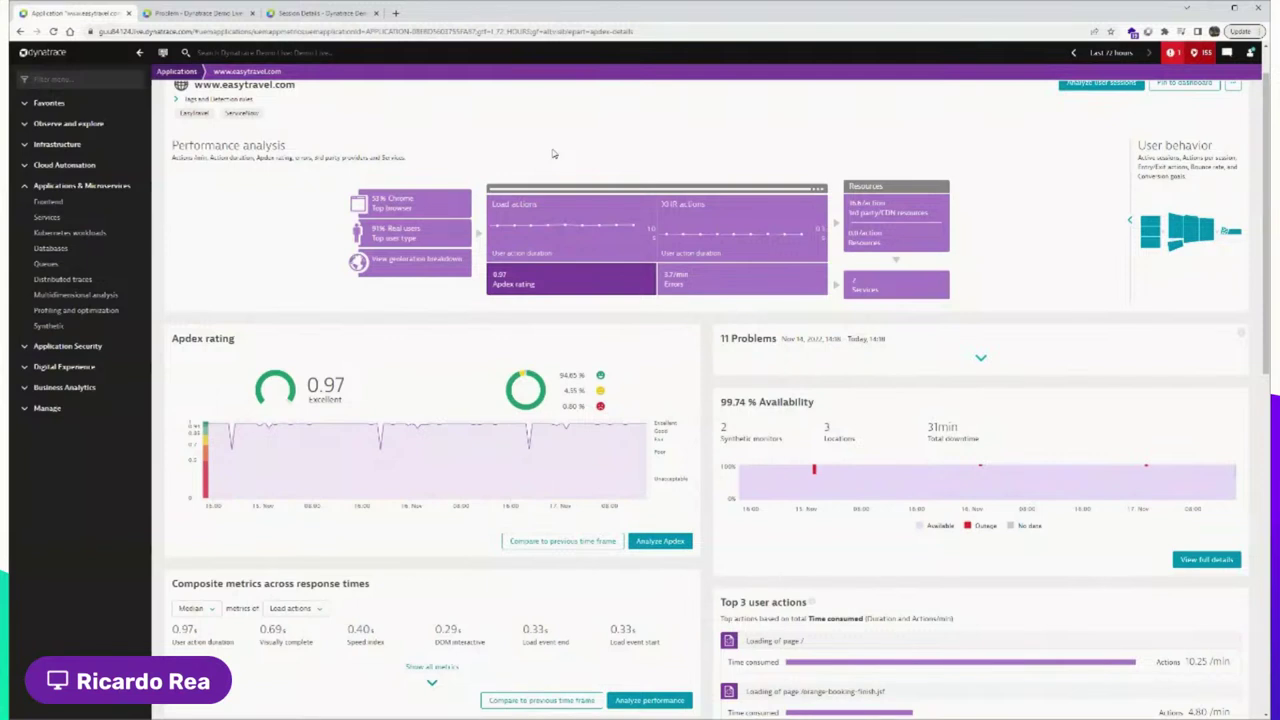
pyautogui.click(740, 293)
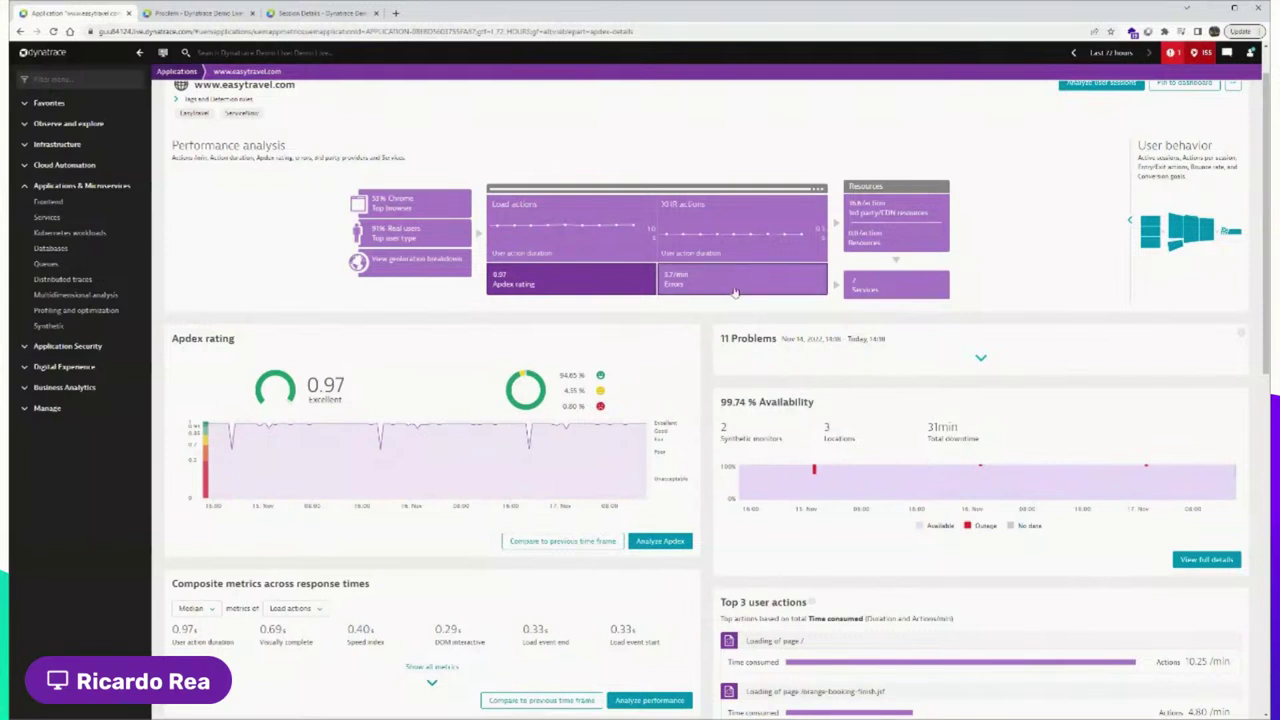
pyautogui.click(586, 226)
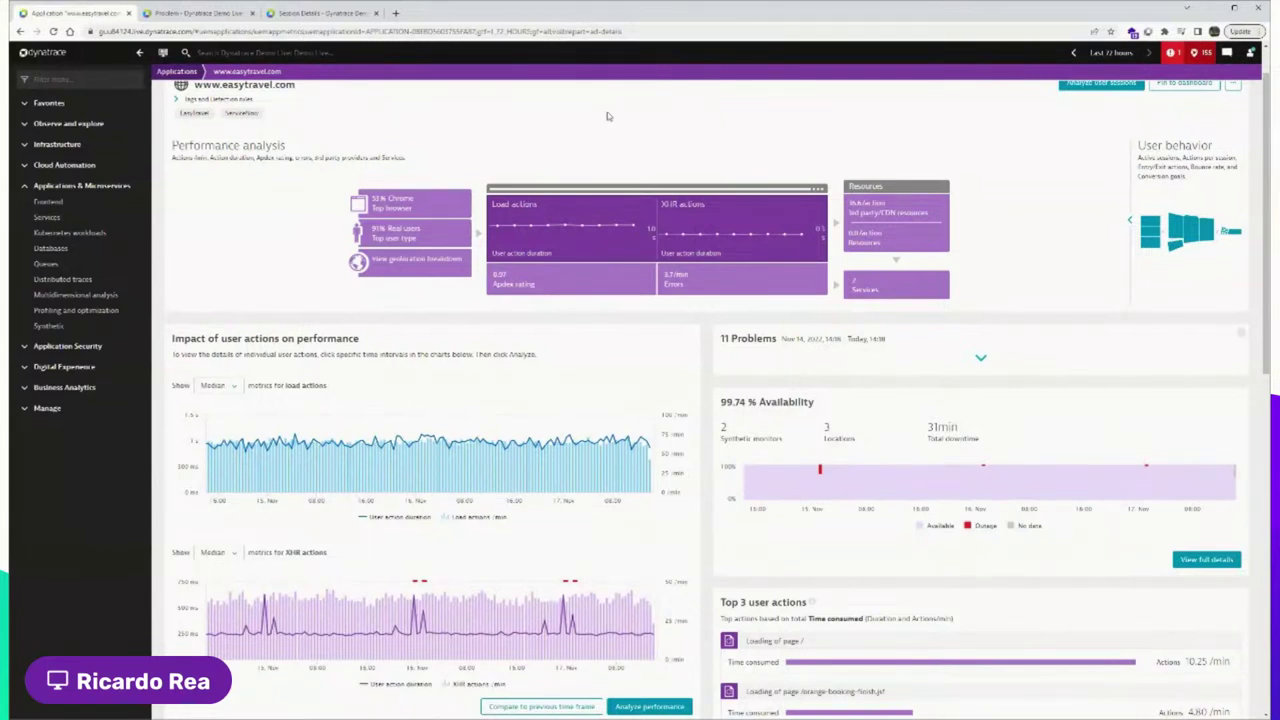
# Expand all composite metrics across response times and highlight the Visually complete metric
pyautogui.scroll(-1, 420, 260)
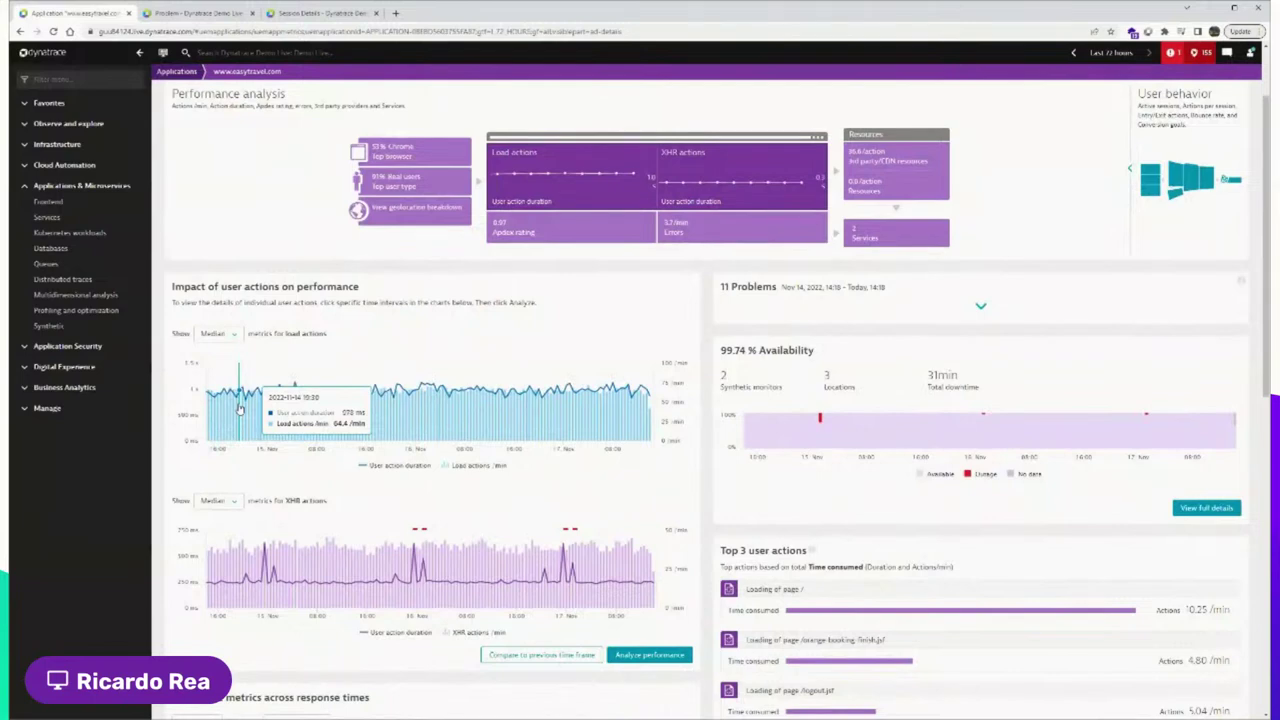
pyautogui.scroll(-3, 240, 408)
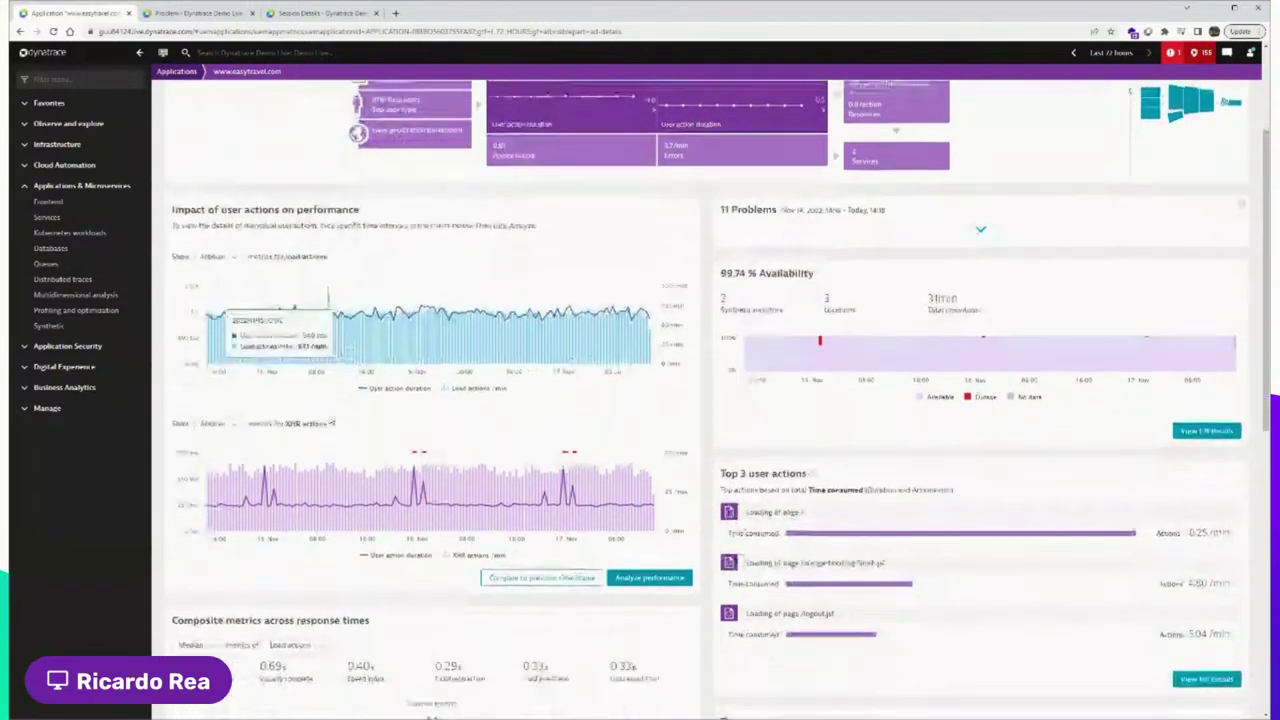
pyautogui.scroll(-2, 332, 420)
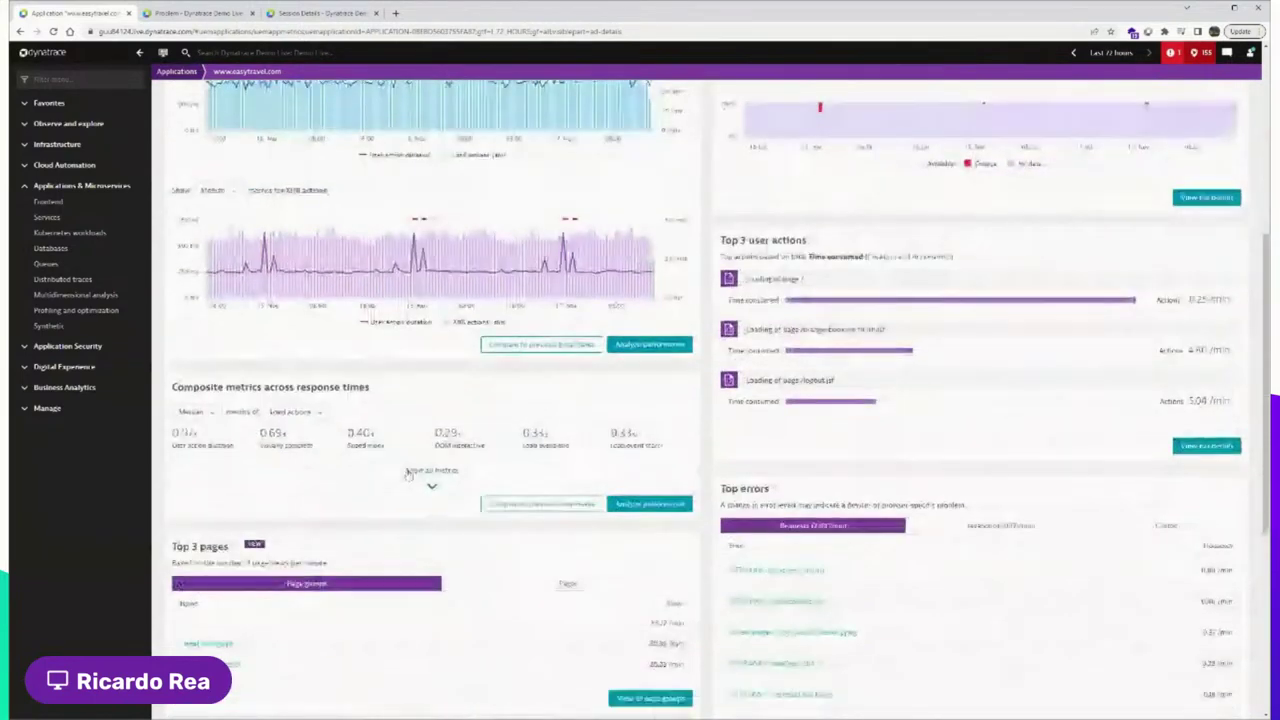
pyautogui.click(405, 472)
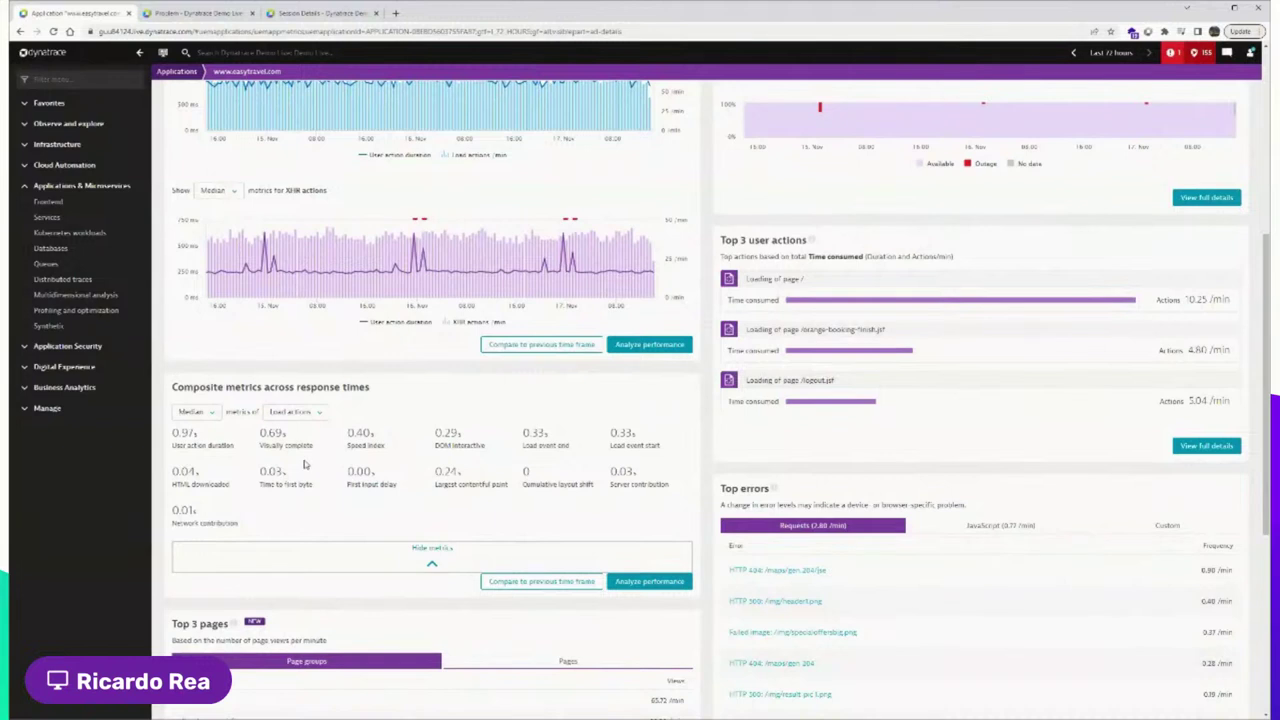
pyautogui.moveTo(260, 430); pyautogui.dragTo(315, 452)
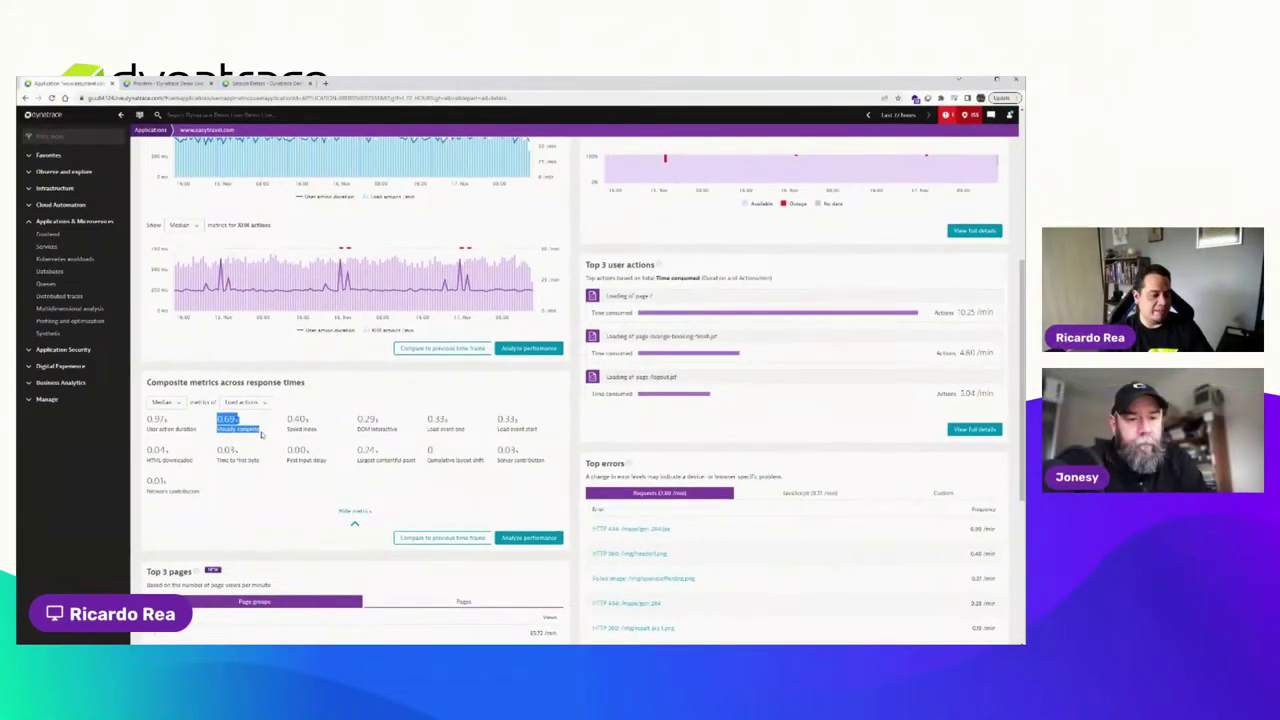
pyautogui.click(269, 434)
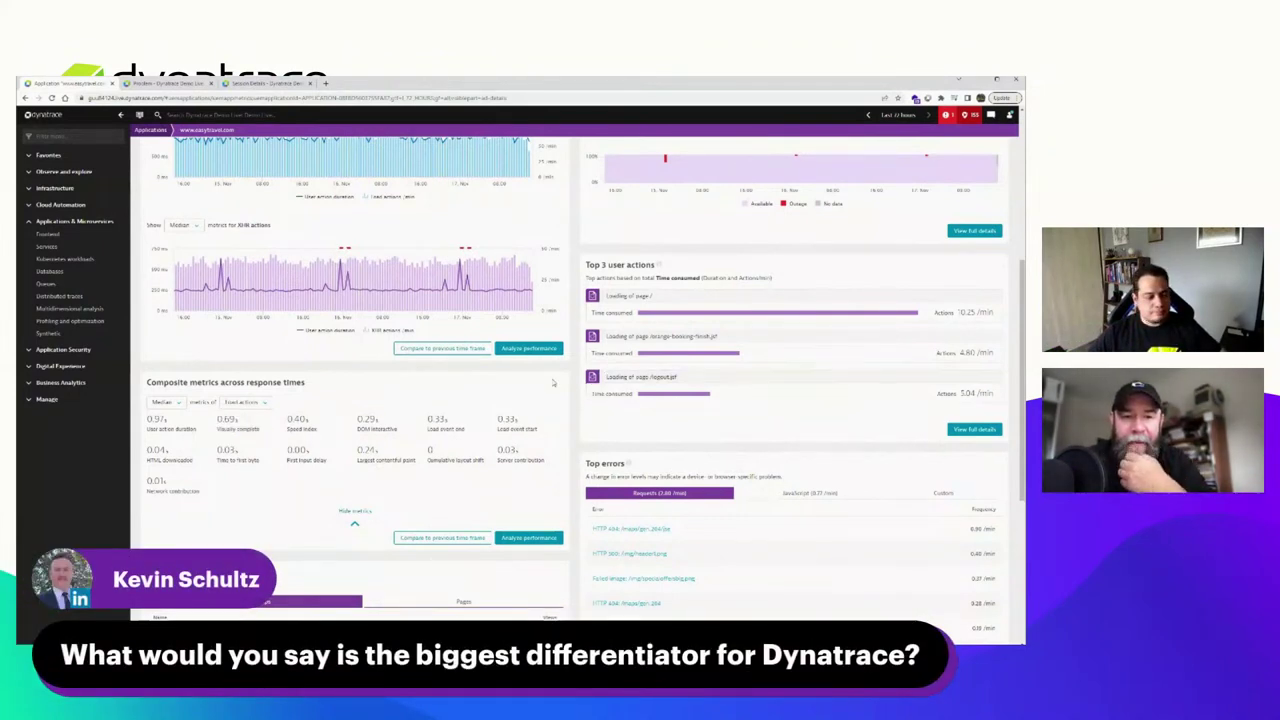
# Review the application overview and open the full details of its top 3 user actions
pyautogui.scroll(-2, 355, 403)
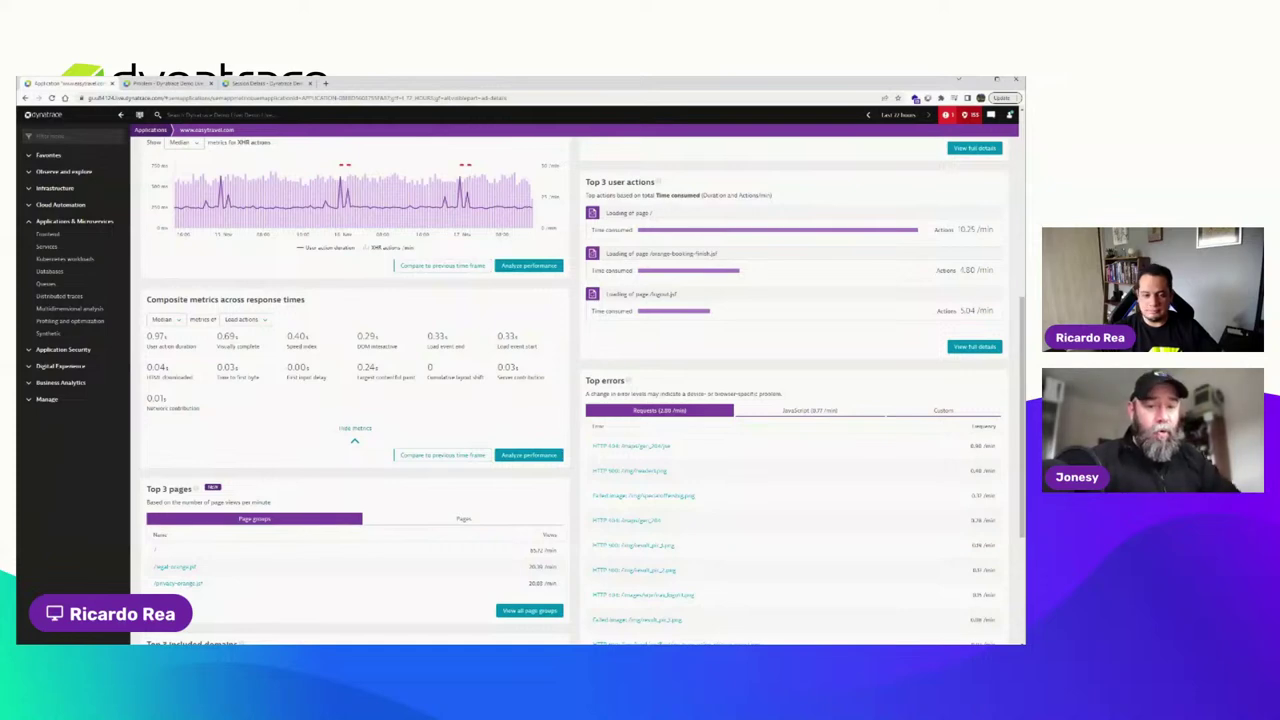
pyautogui.scroll(8, 970, 469)
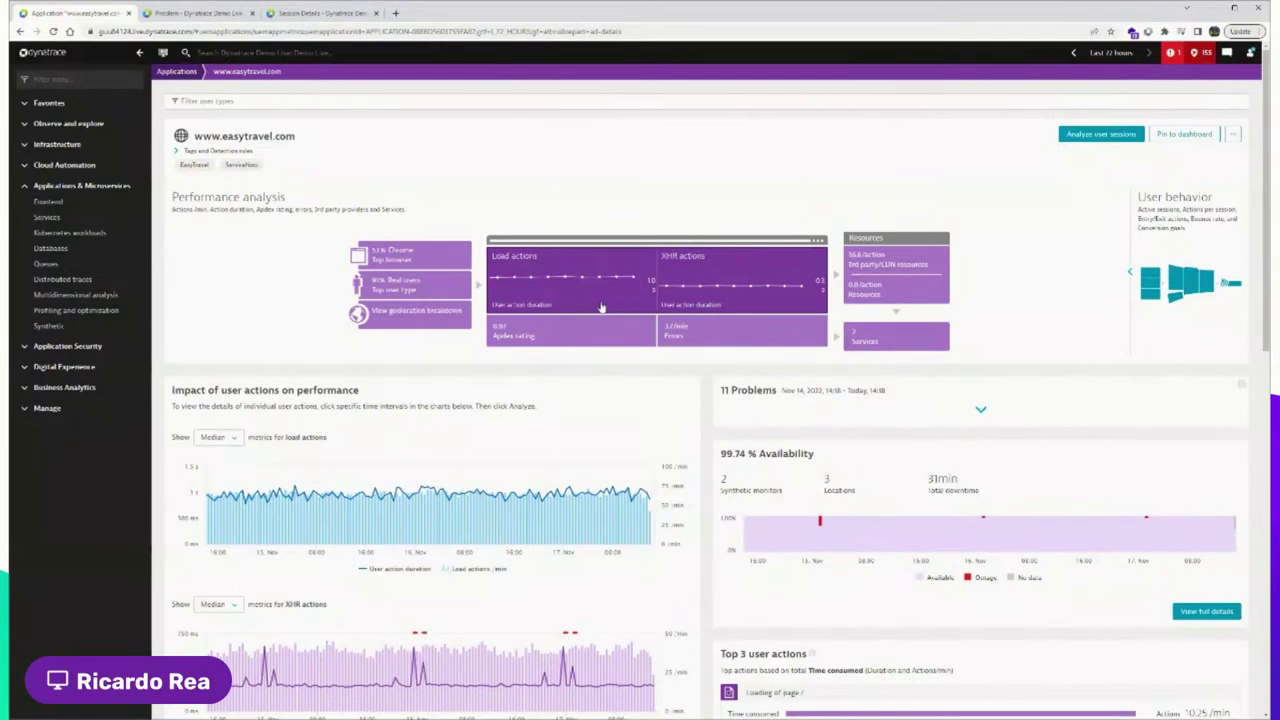
pyautogui.scroll(-5, 601, 307)
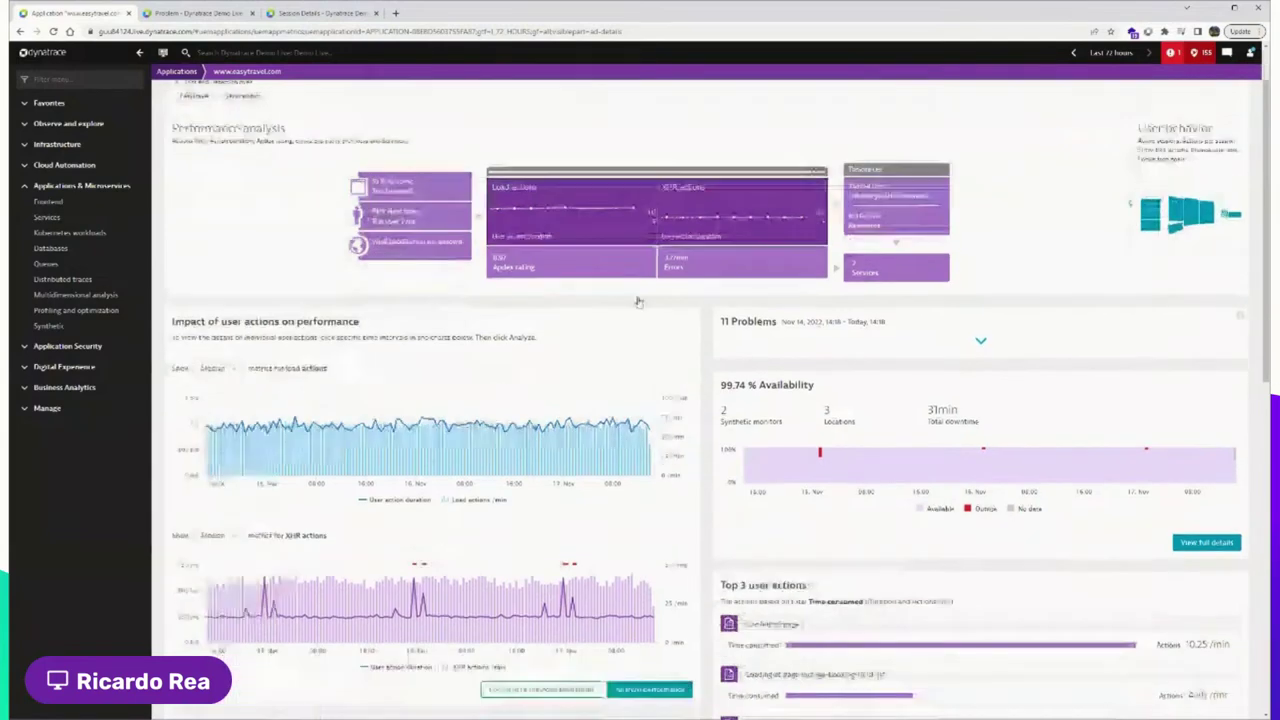
pyautogui.scroll(5, 638, 302)
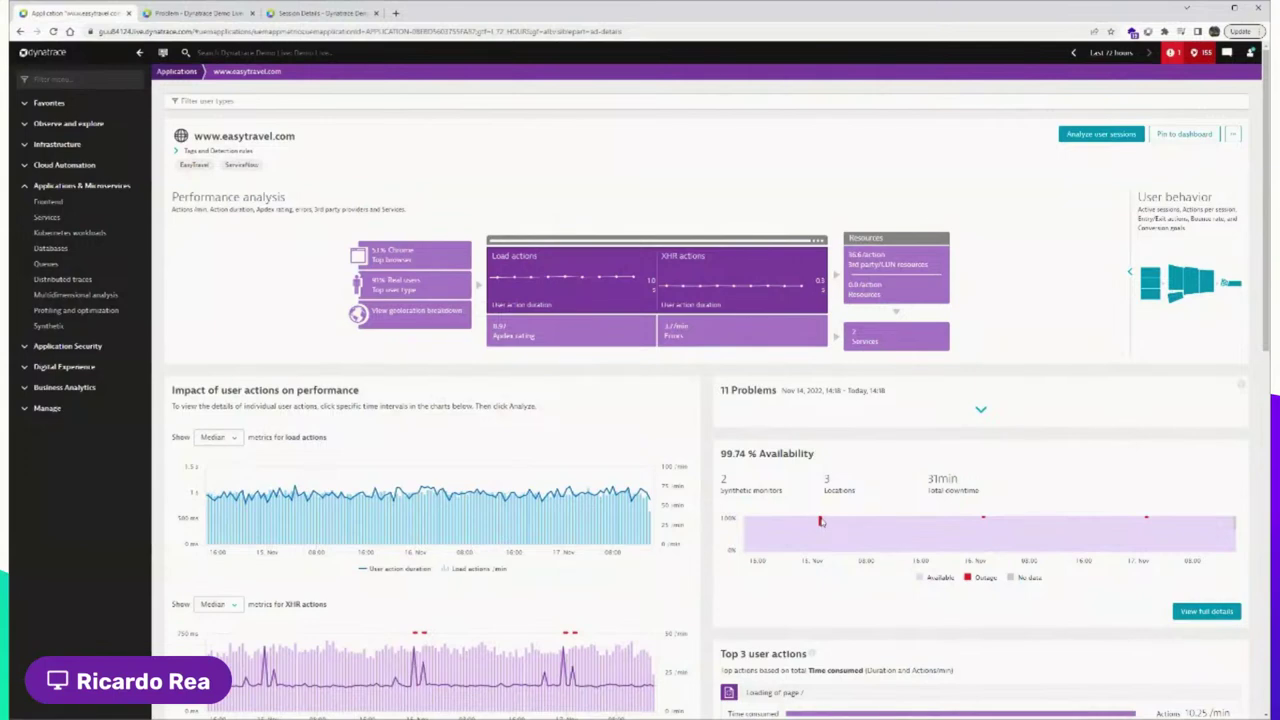
pyautogui.scroll(-3, 934, 490)
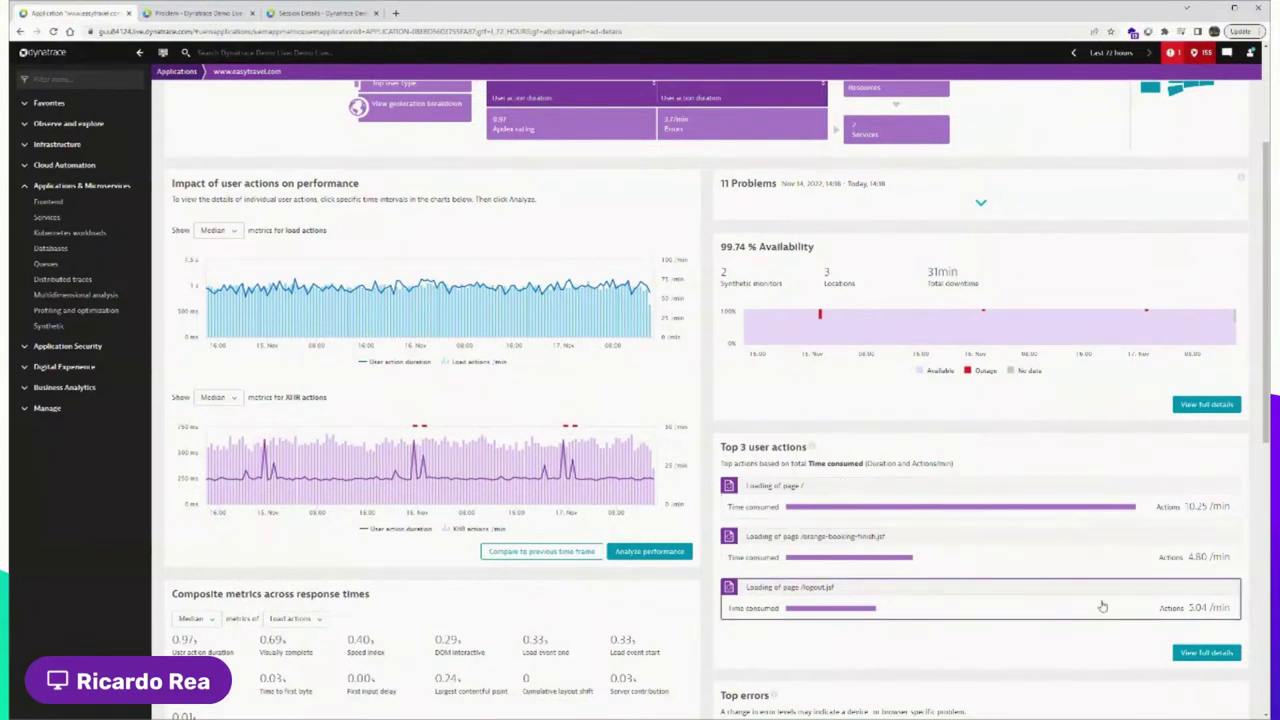
pyautogui.click(1206, 652)
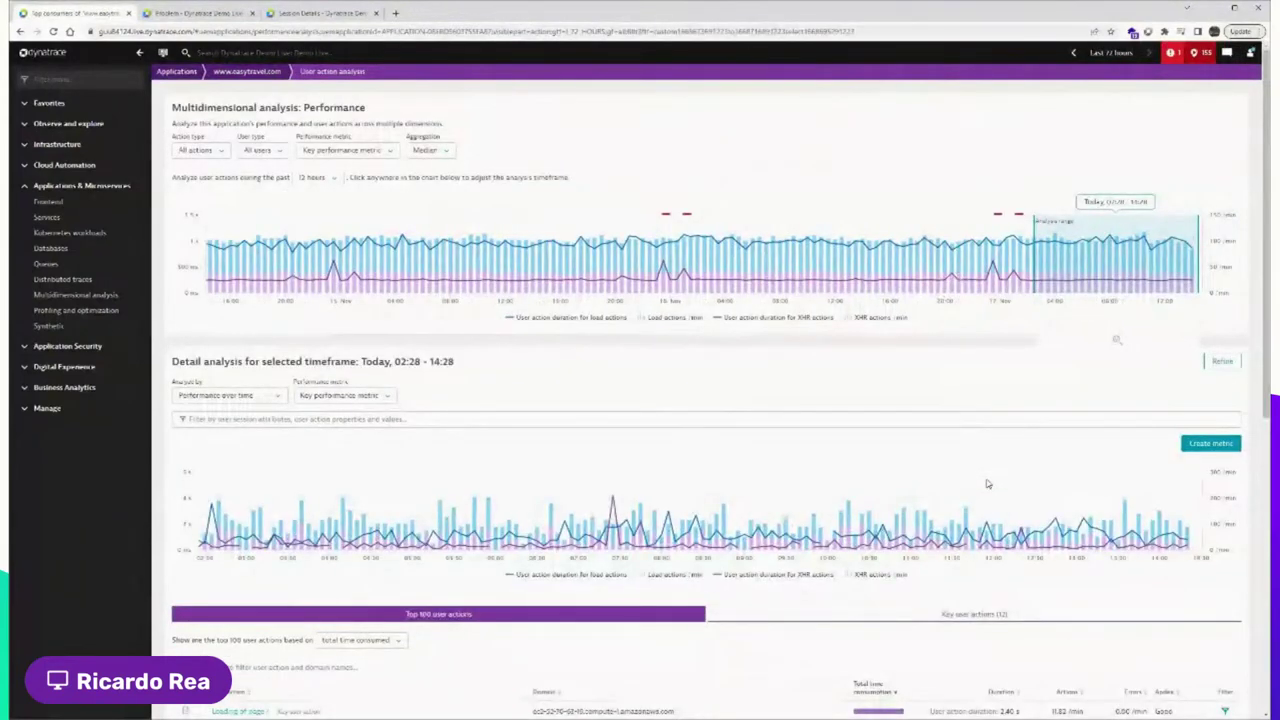
# Review the multidimensional performance analysis and open the "Loading of page /" action from the top 100 user actions
pyautogui.scroll(-1, 823, 403)
pyautogui.scroll(1, 600, 330)
pyautogui.moveTo(408, 271)
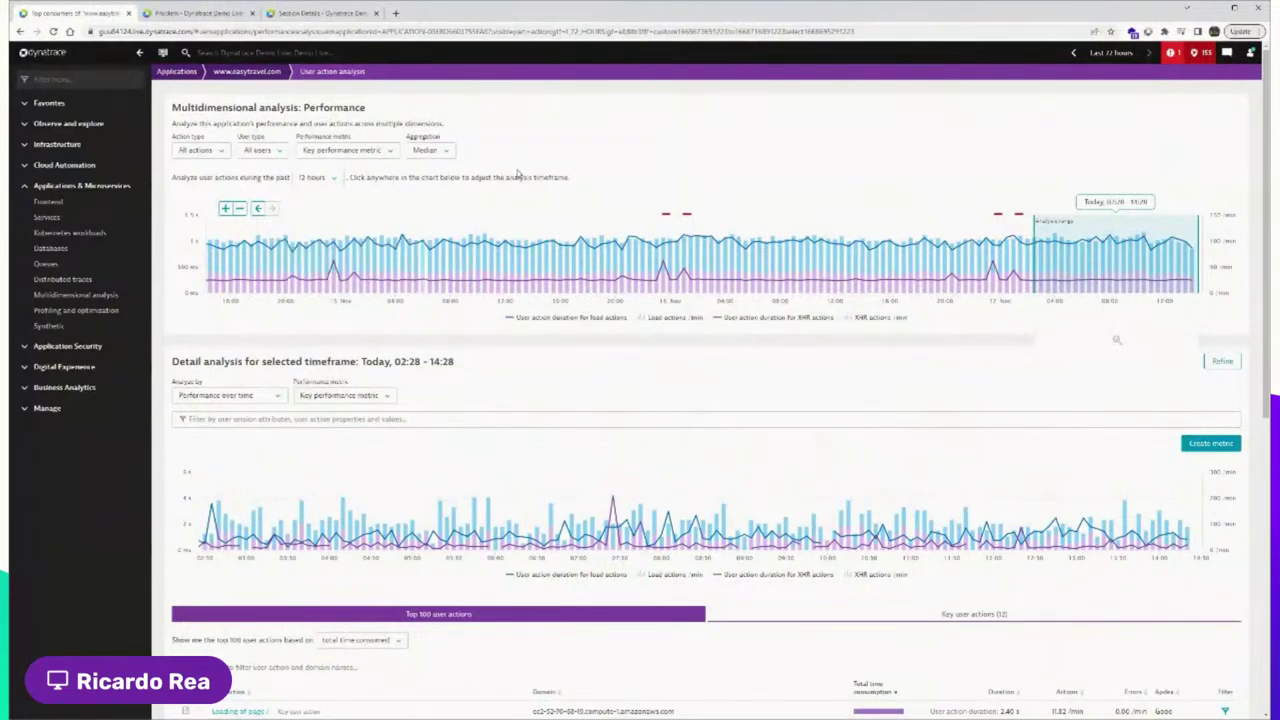
pyautogui.scroll(-6, 566, 266)
pyautogui.scroll(-2, 566, 266)
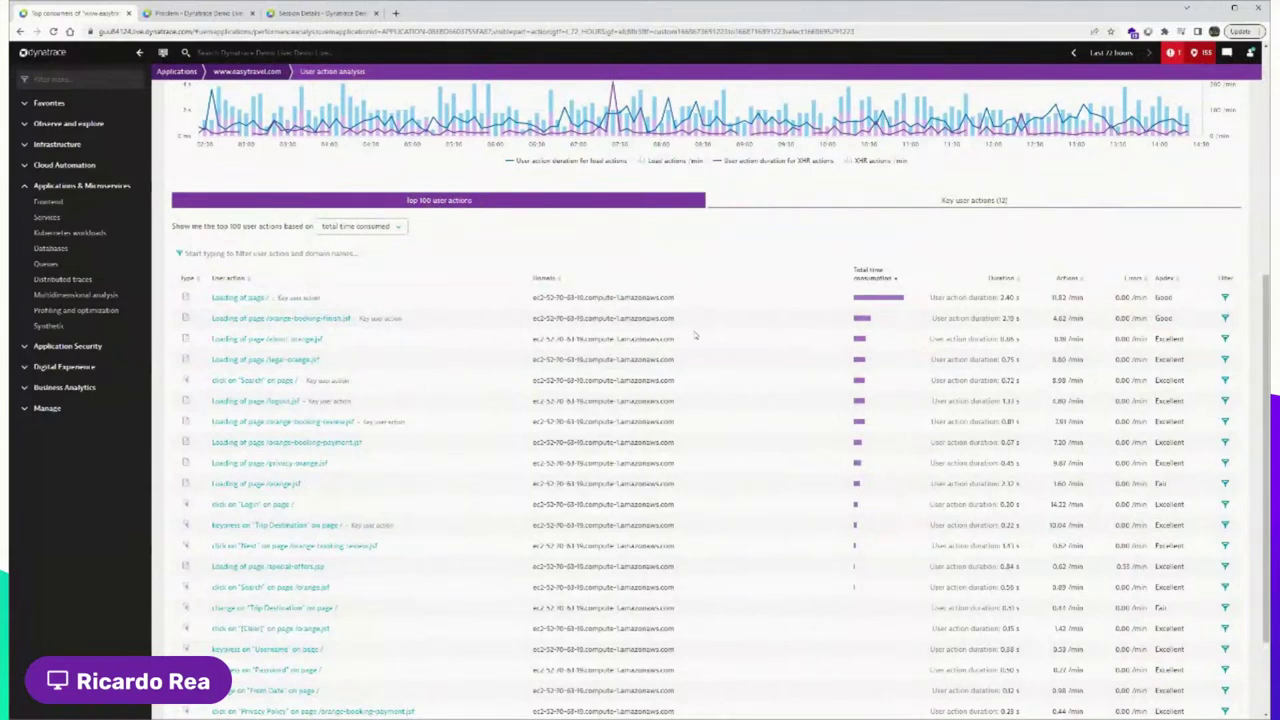
pyautogui.click(240, 298)
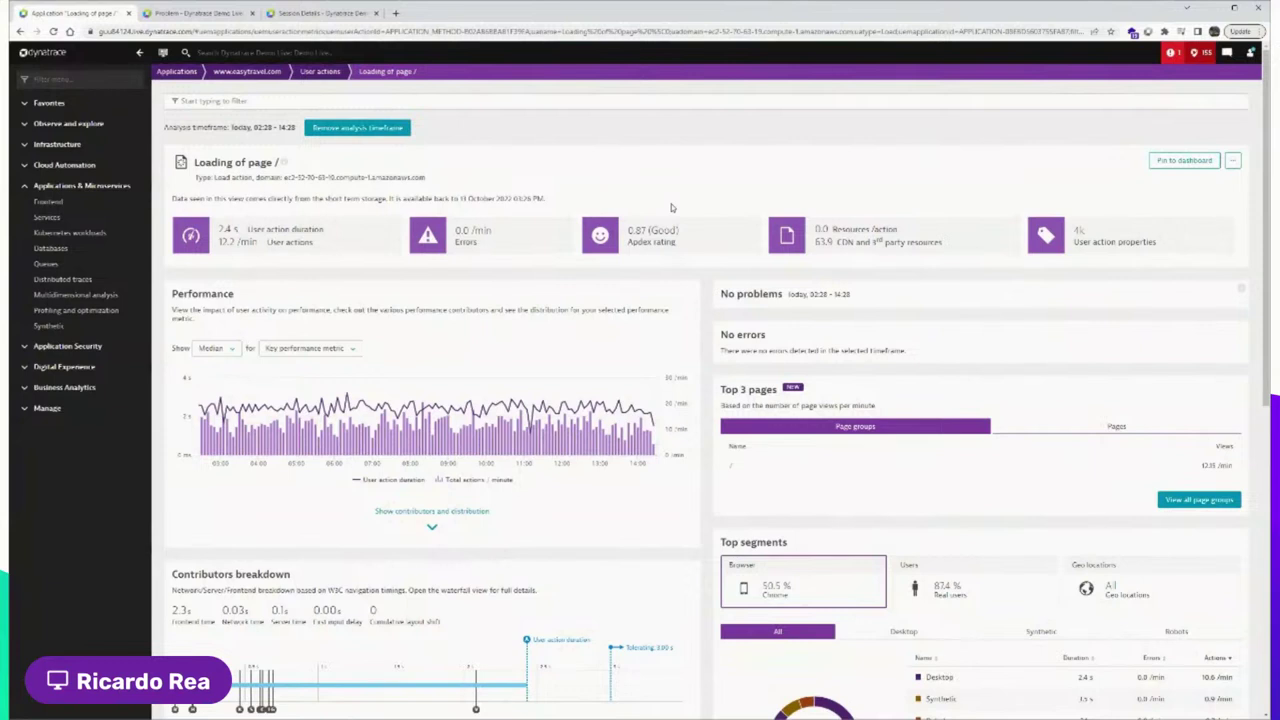
# Perform a waterfall analysis from the contributors breakdown of the "Loading of page /" action
pyautogui.scroll(-3, 700, 245)
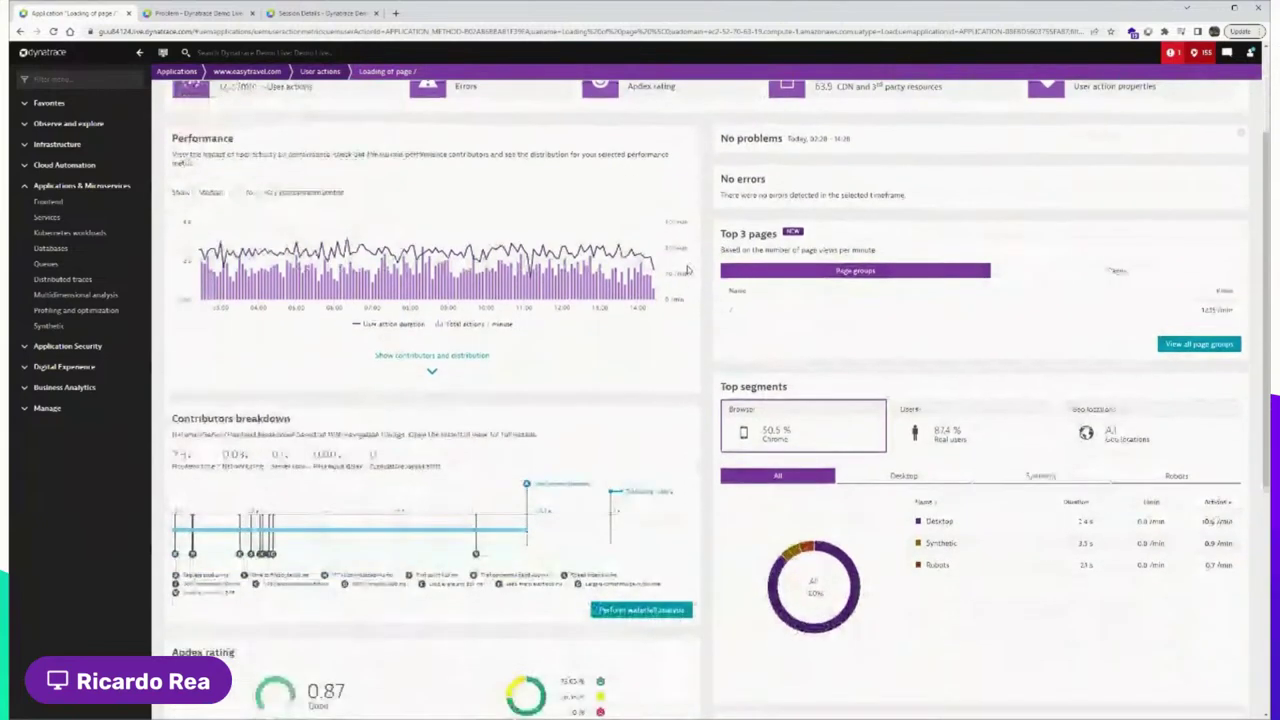
pyautogui.scroll(-3, 687, 270)
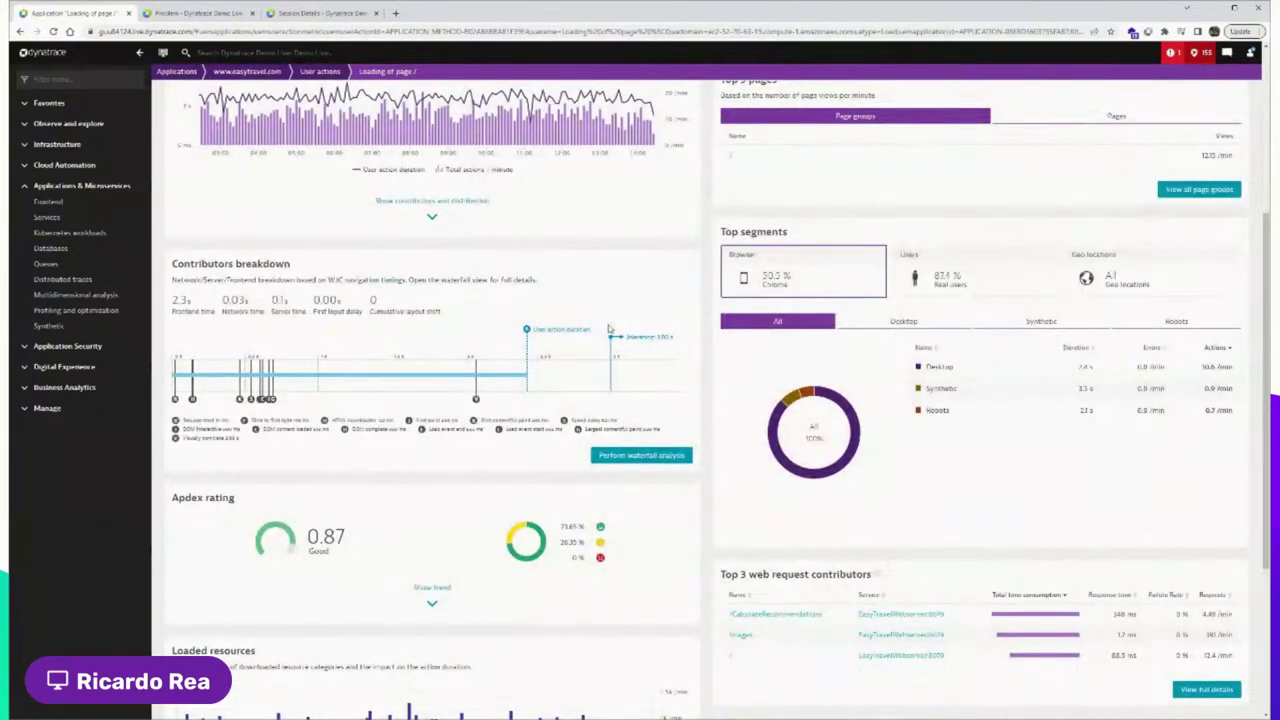
pyautogui.click(641, 455)
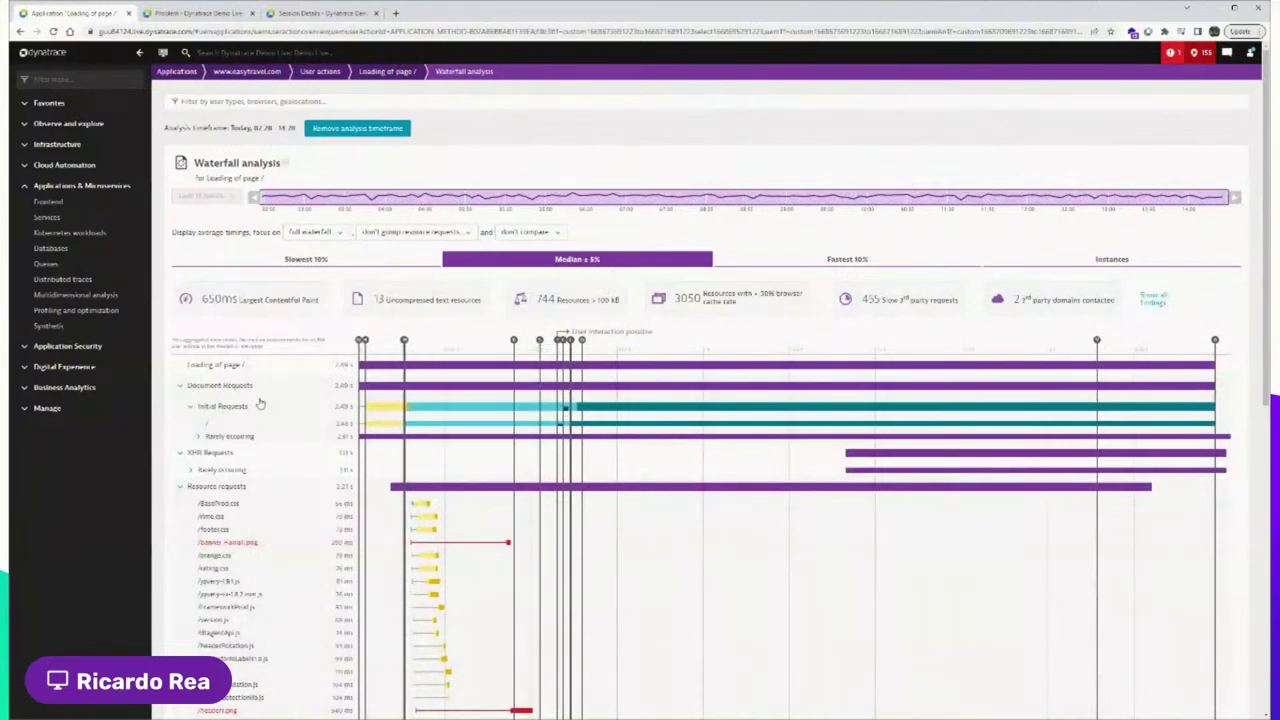
# Examine the resource requests in the waterfall, viewing the timing details of individual CSS and image files
pyautogui.scroll(-2, 250, 447)
pyautogui.moveTo(243, 413)
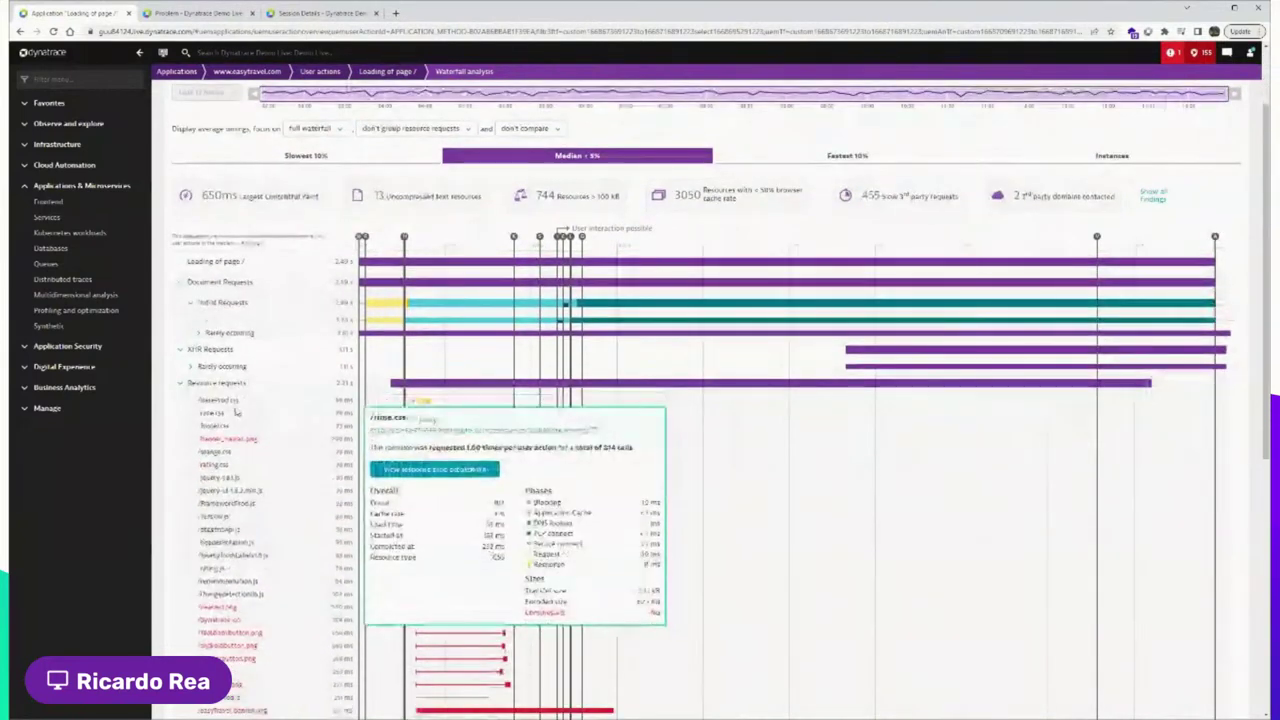
pyautogui.scroll(-4, 255, 510)
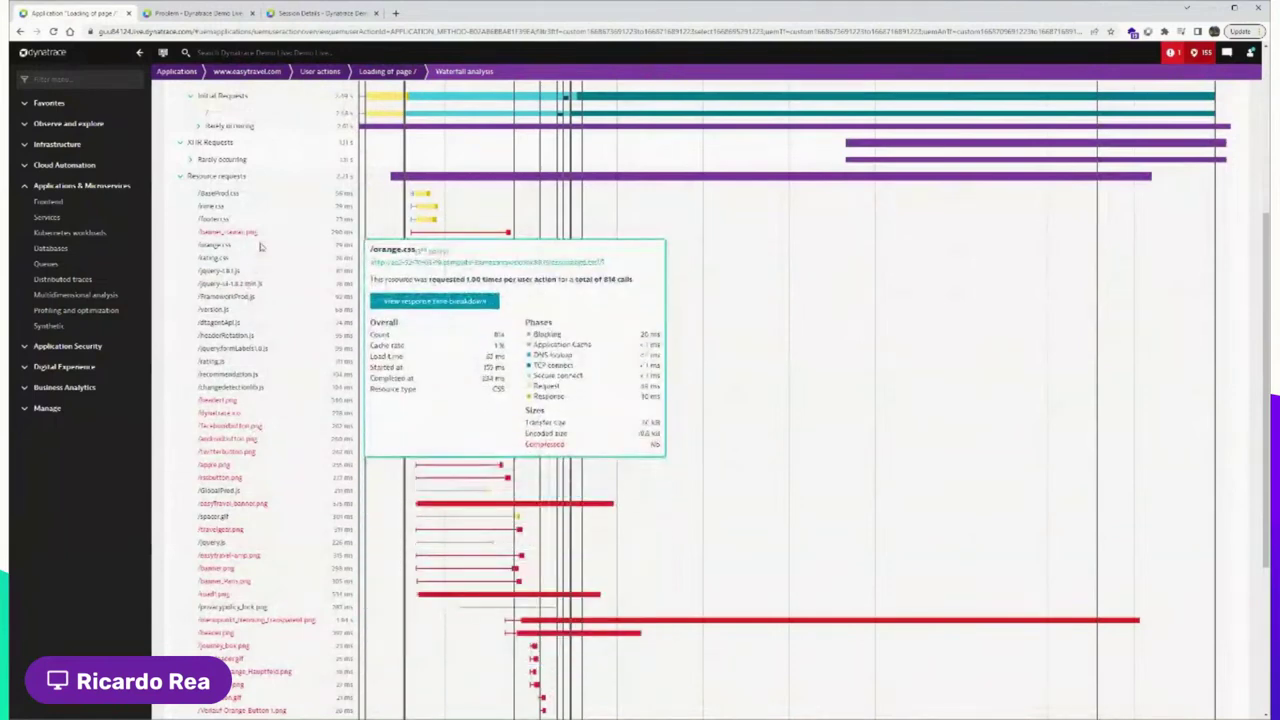
pyautogui.scroll(-5, 286, 357)
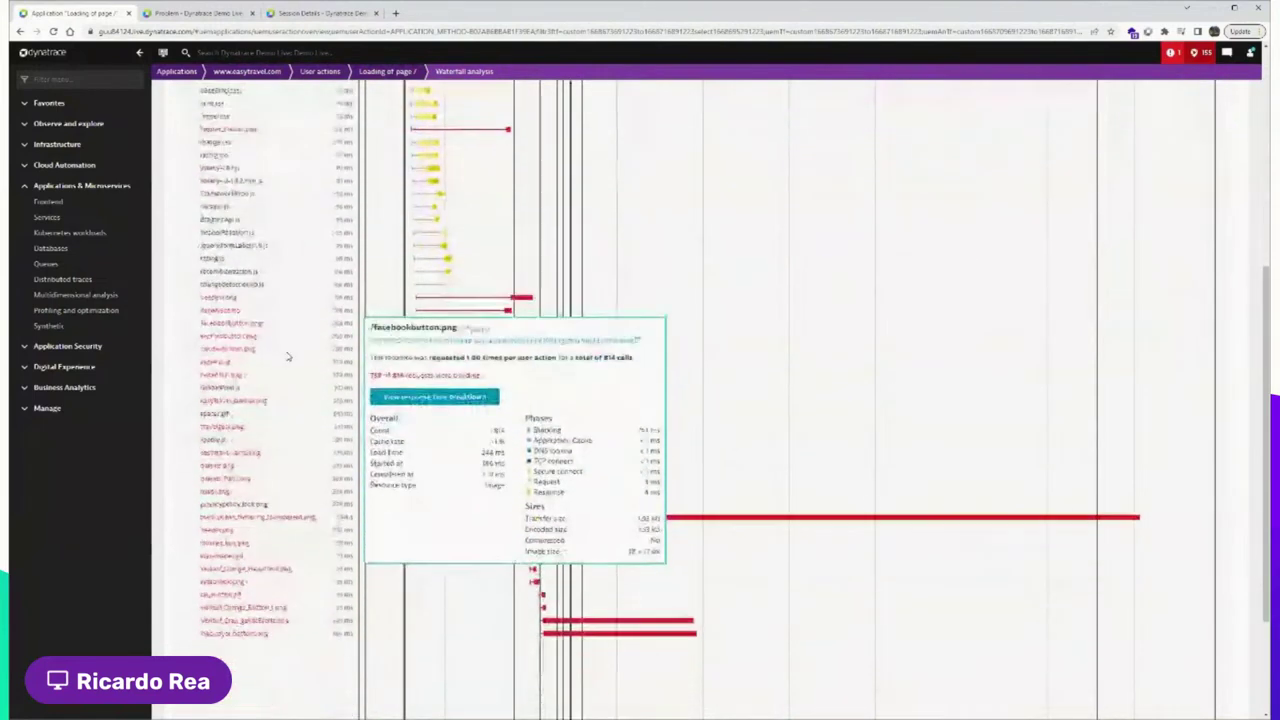
pyautogui.scroll(10, 286, 357)
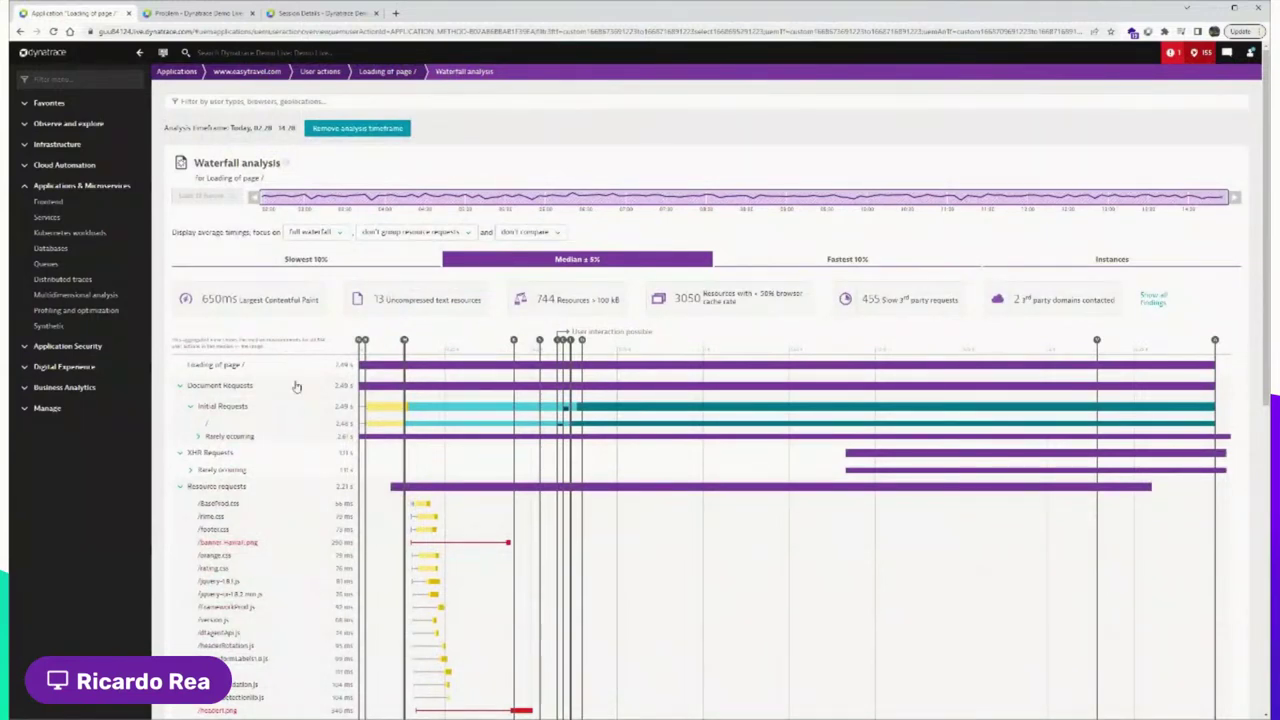
pyautogui.click(266, 504)
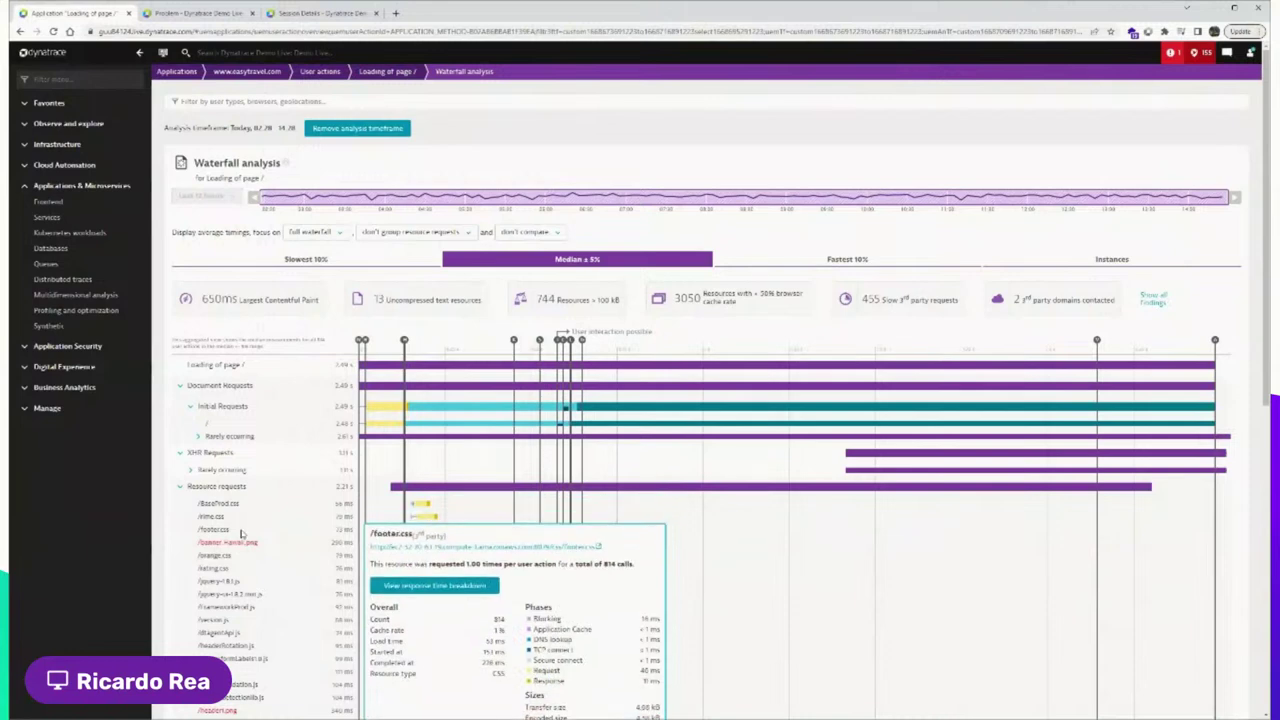
# View the timing details of the banner_Hawaii.png image among the resource requests in the waterfall
pyautogui.click(287, 548)
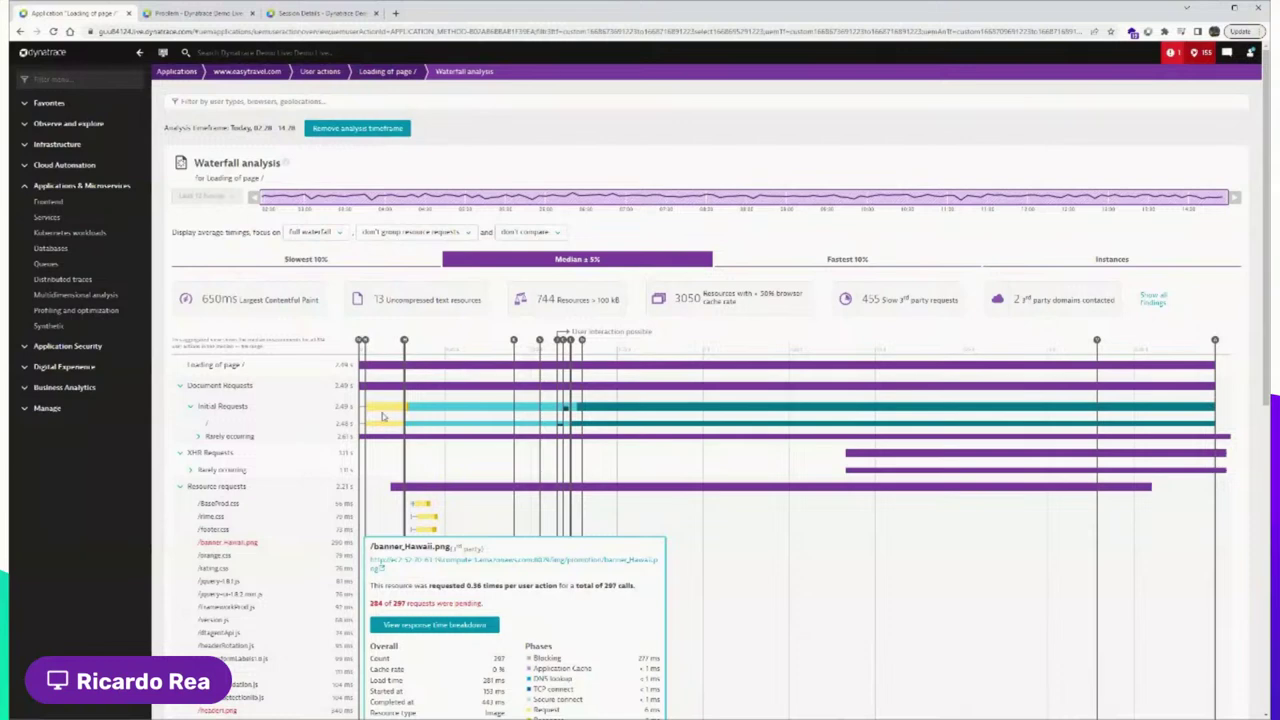
pyautogui.scroll(-2, 265, 392)
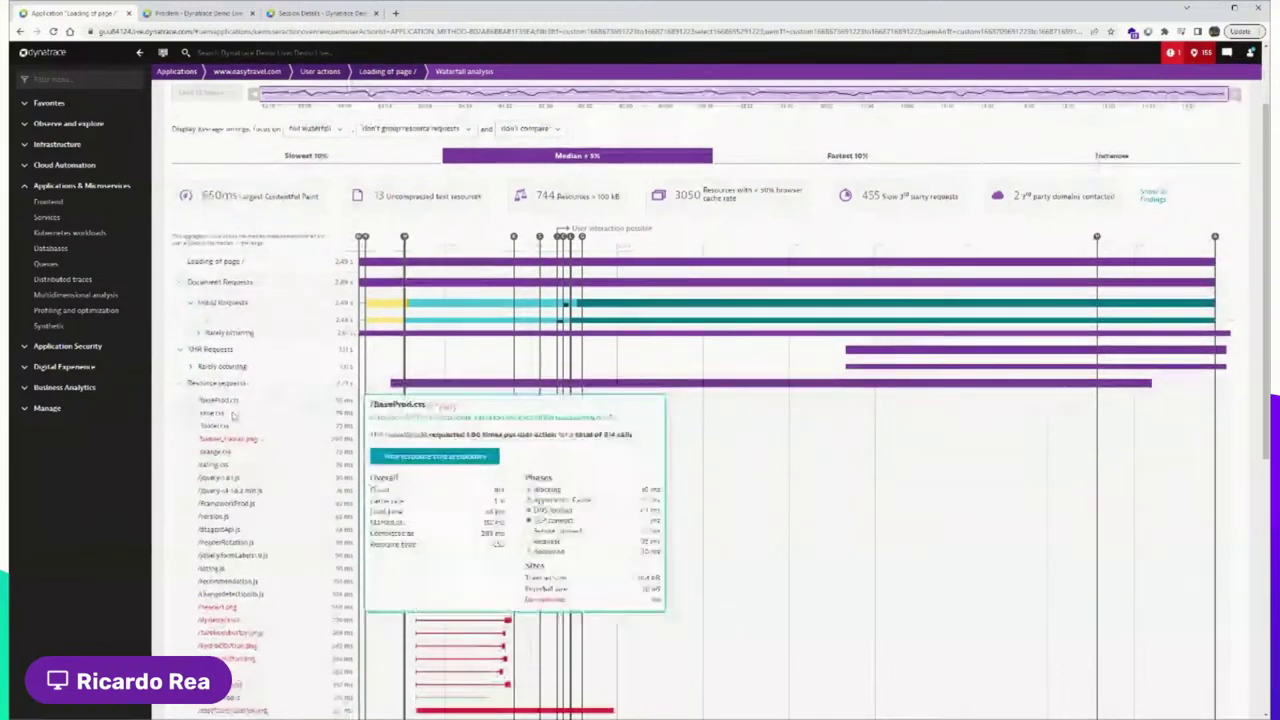
pyautogui.moveTo(238, 456)
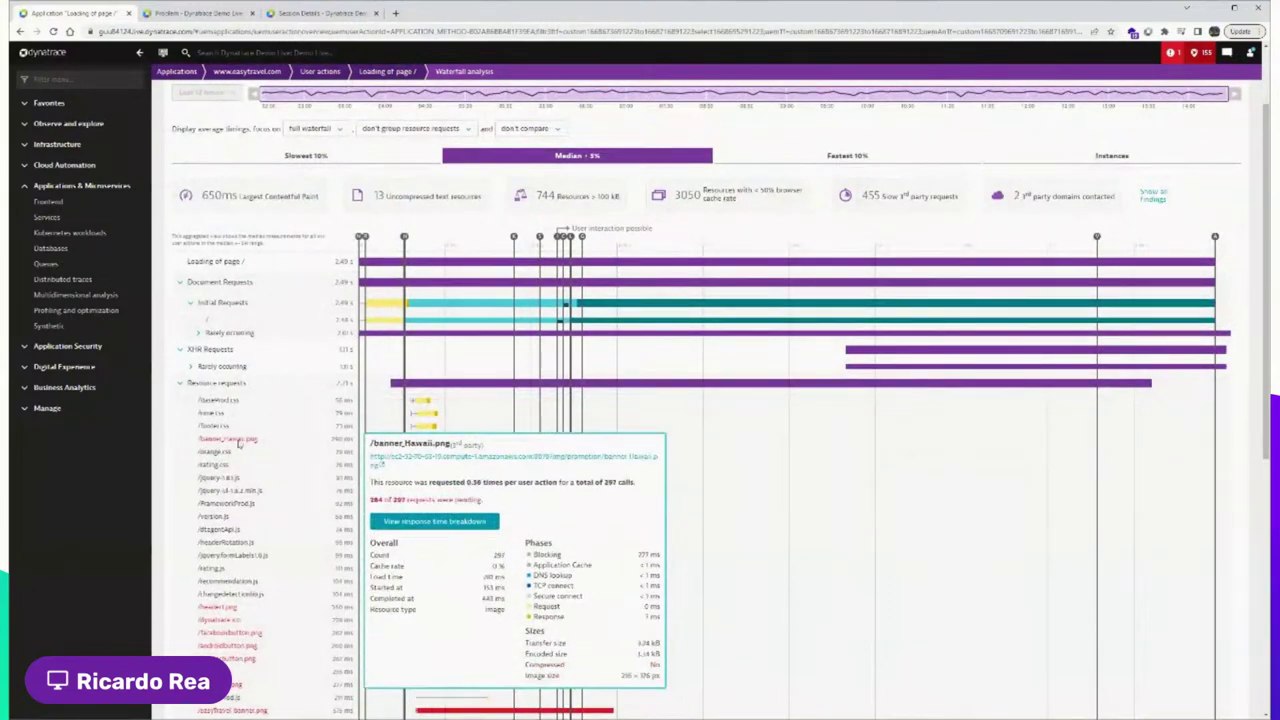
pyautogui.click(252, 74)
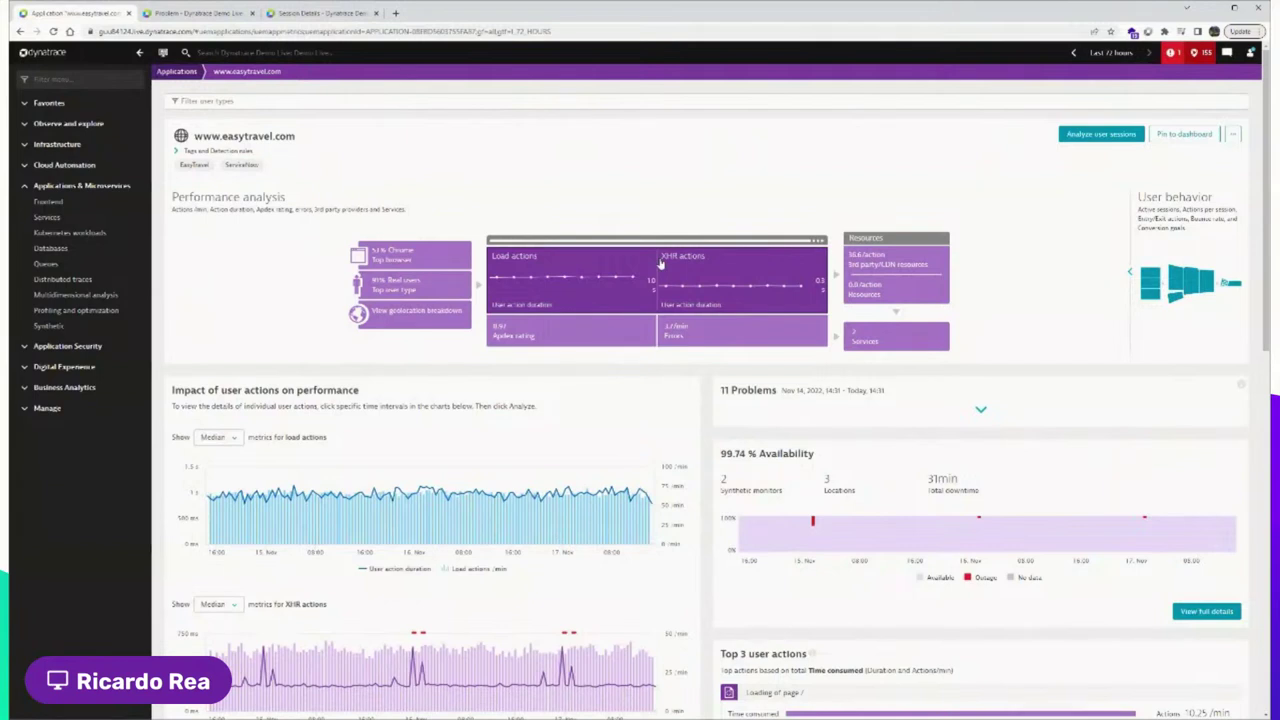
pyautogui.click(880, 268)
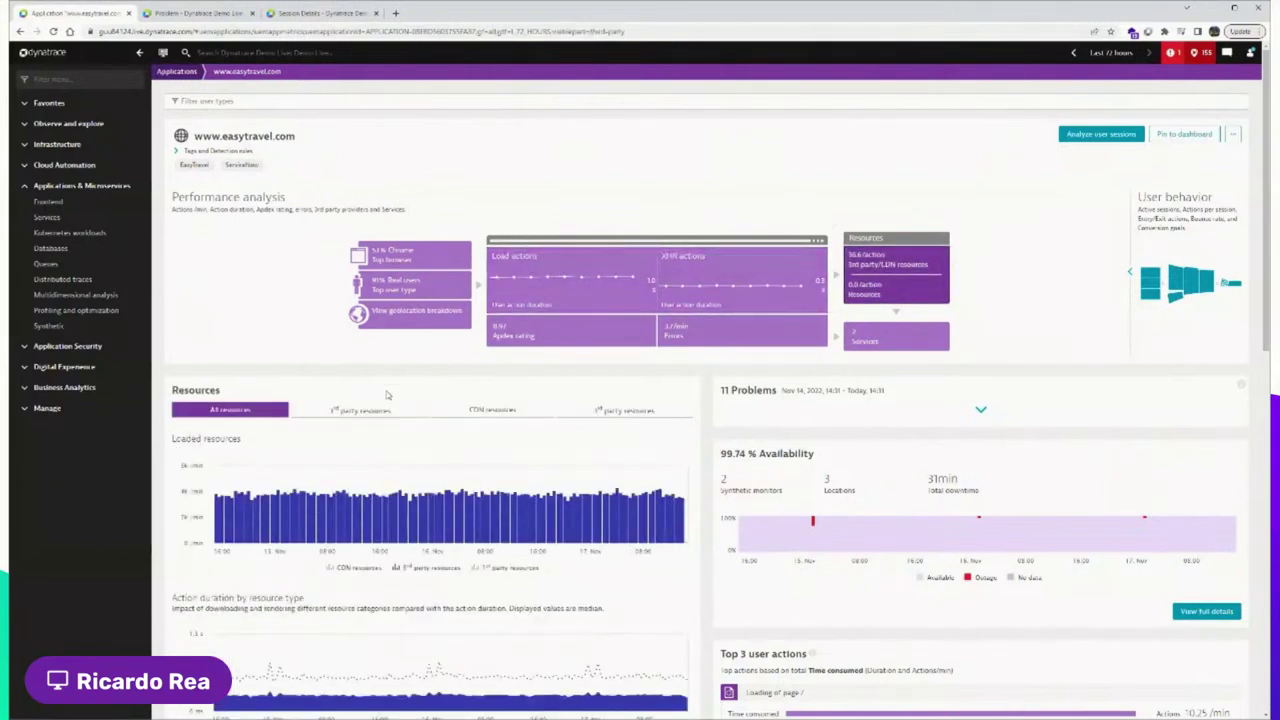
pyautogui.click(365, 414)
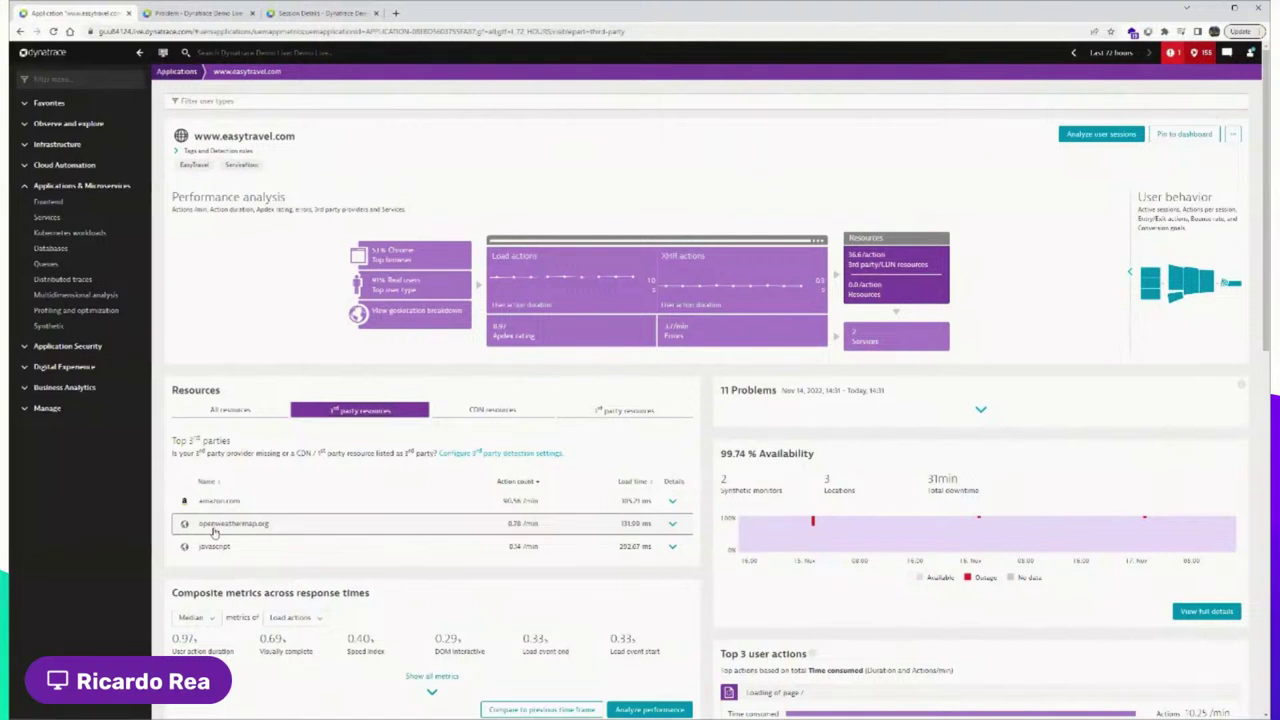
pyautogui.click(874, 343)
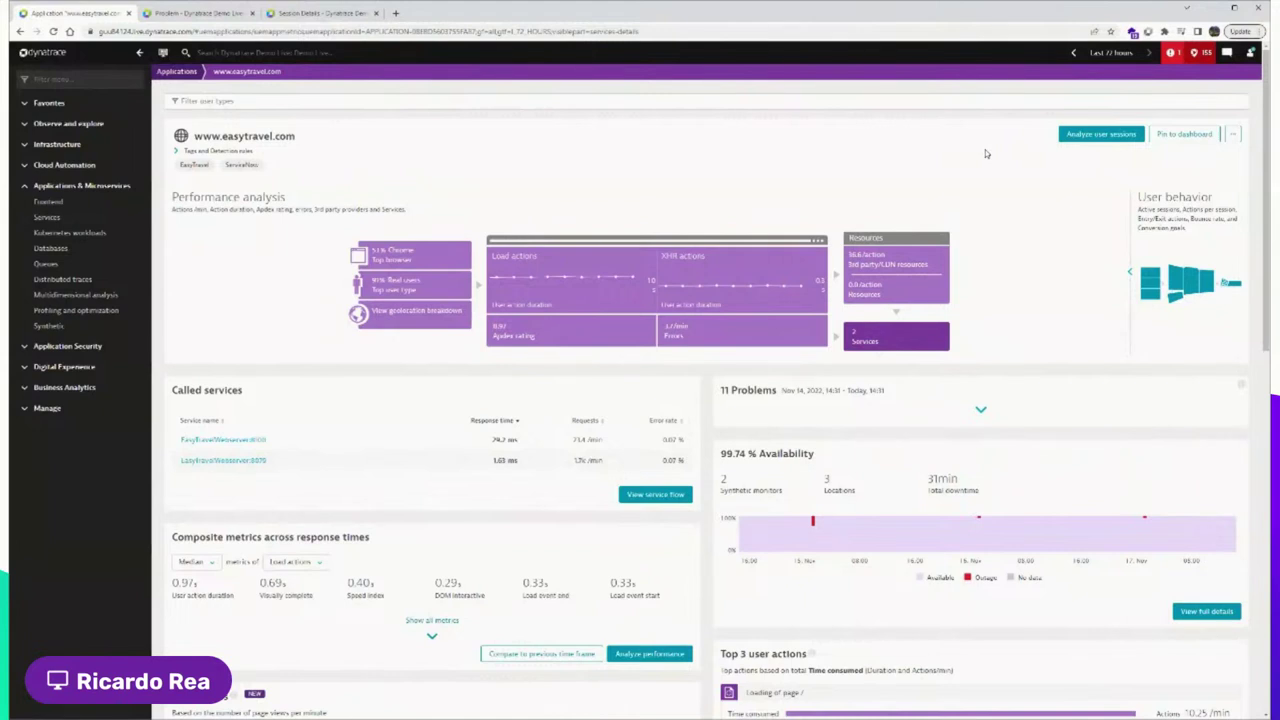
pyautogui.click(1100, 134)
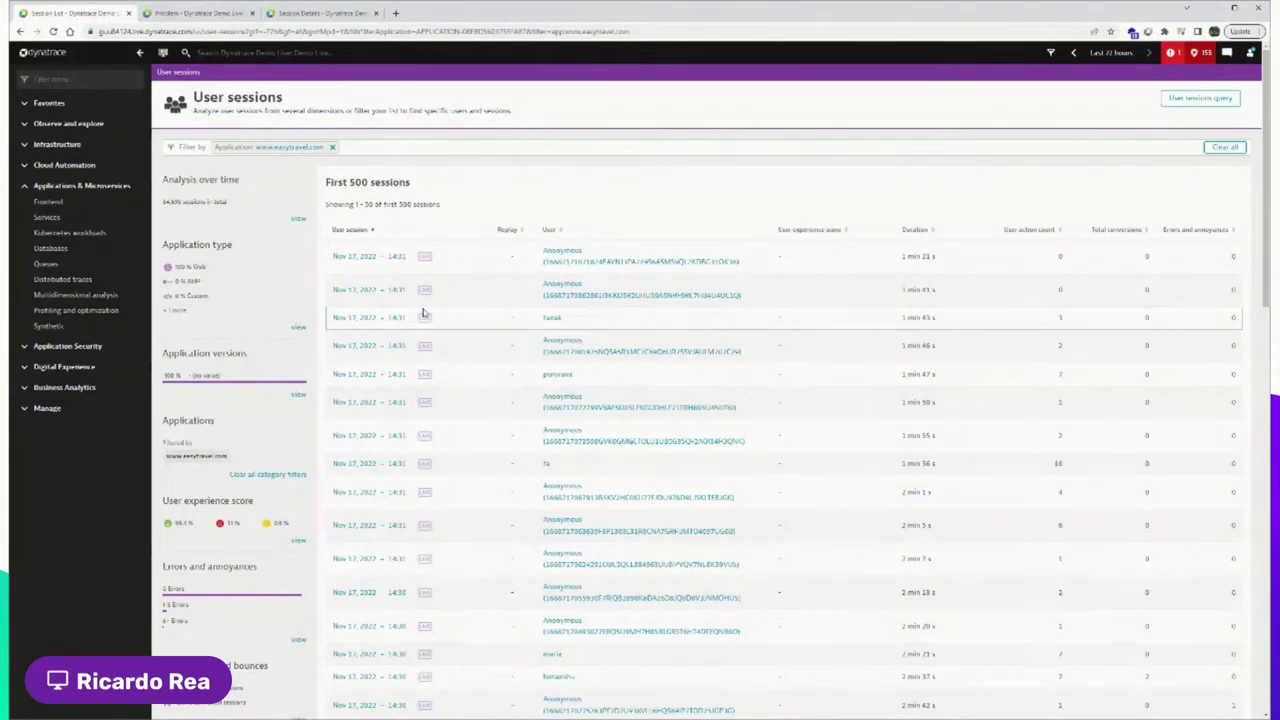
pyautogui.click(417, 150)
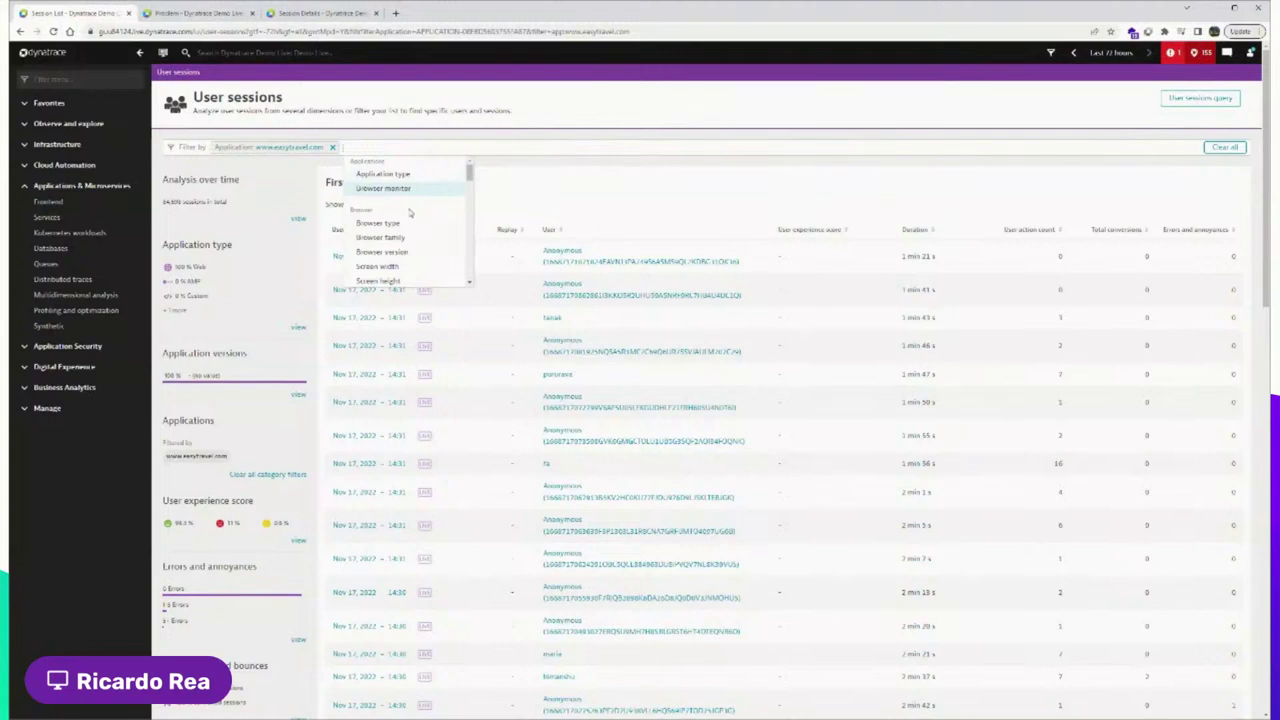
pyautogui.scroll(-1, 413, 215)
pyautogui.scroll(-1, 413, 215)
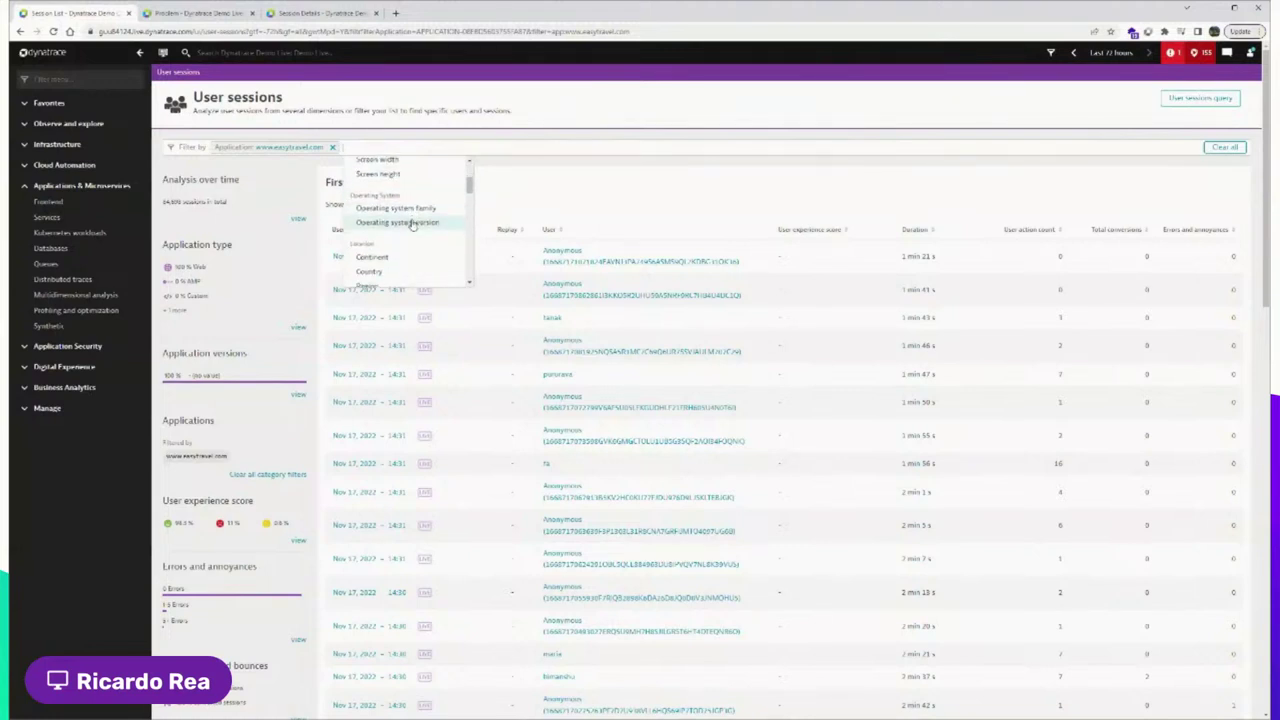
pyautogui.scroll(-1, 405, 222)
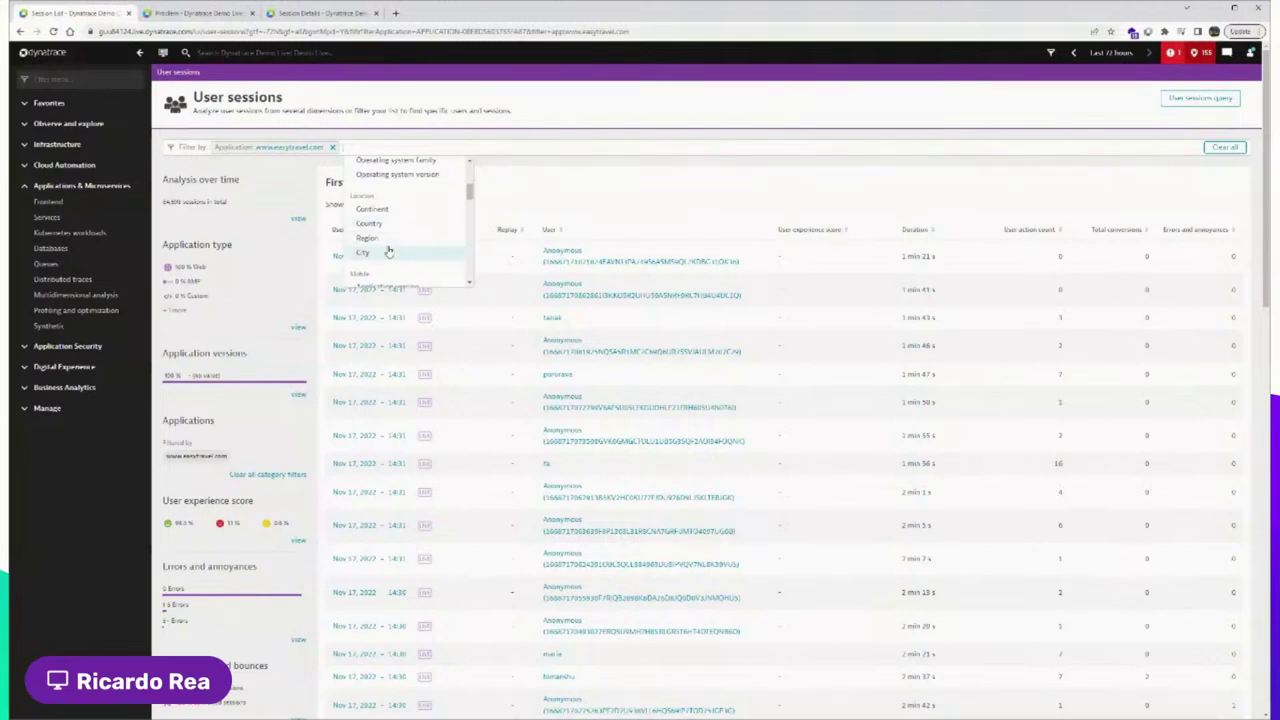
pyautogui.scroll(-5, 420, 237)
pyautogui.scroll(-3, 424, 241)
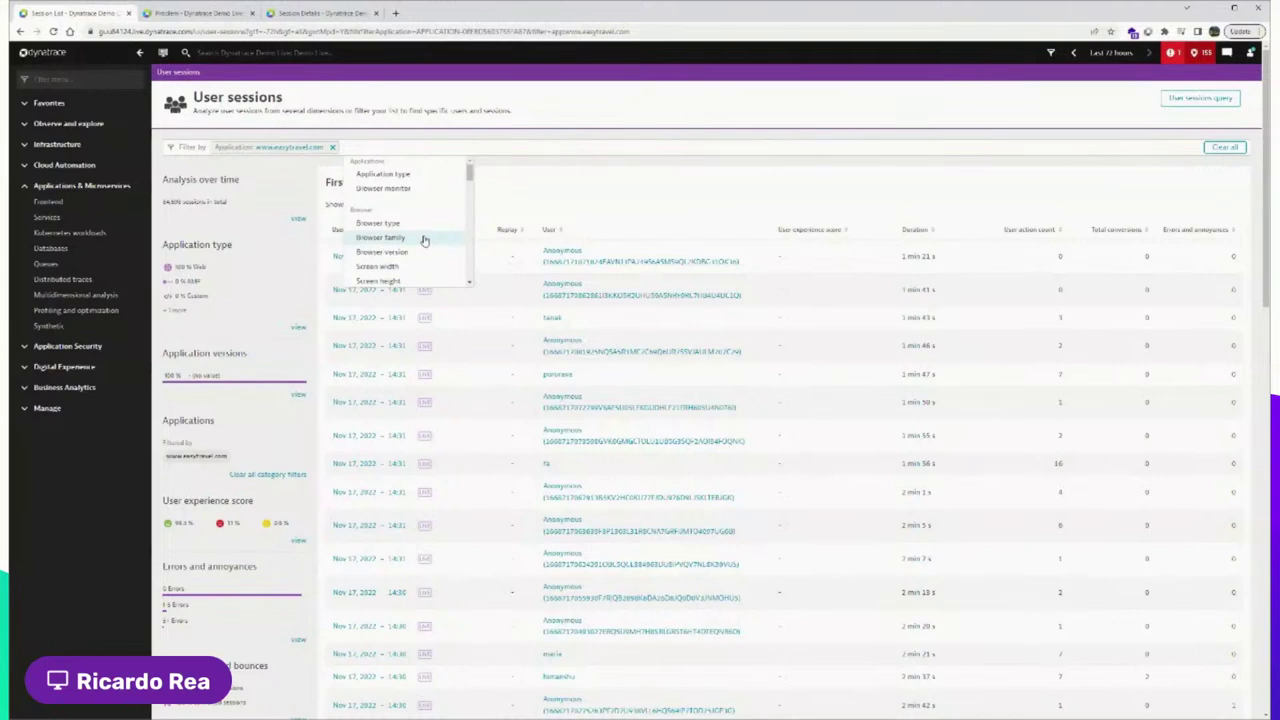
pyautogui.click(437, 148)
pyautogui.write('use')
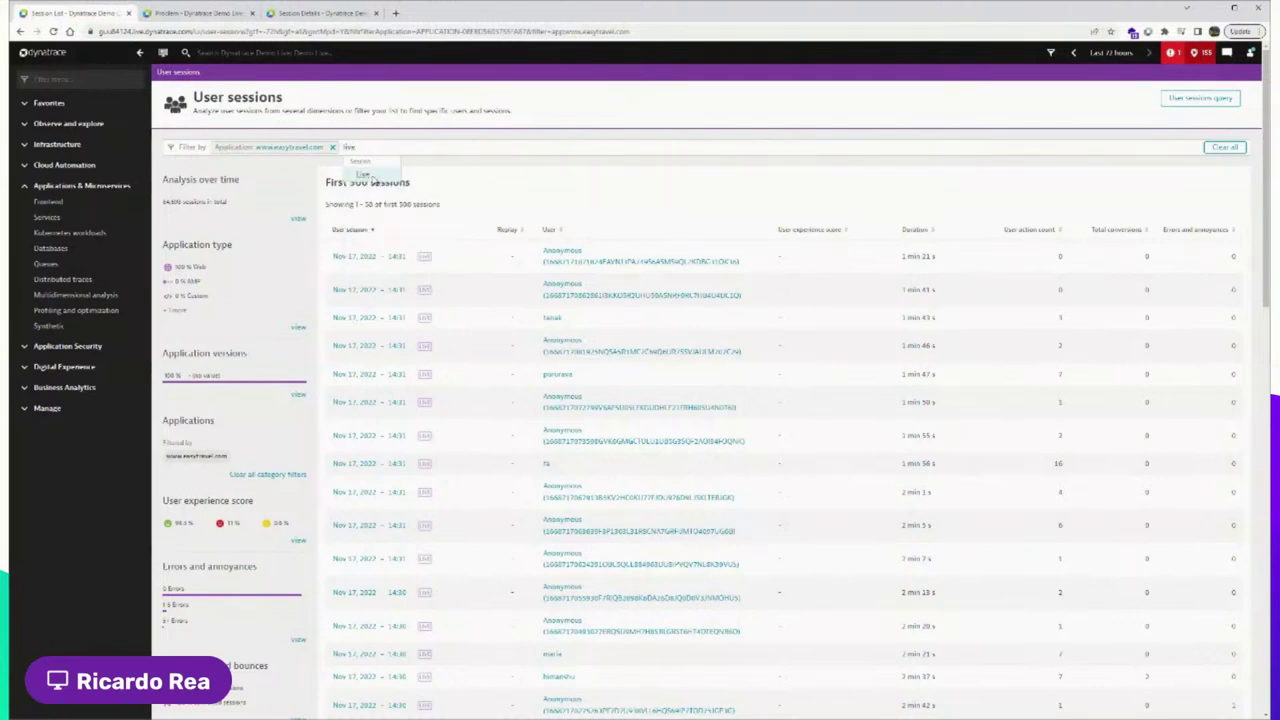
pyautogui.click(366, 174)
pyautogui.press('Return')
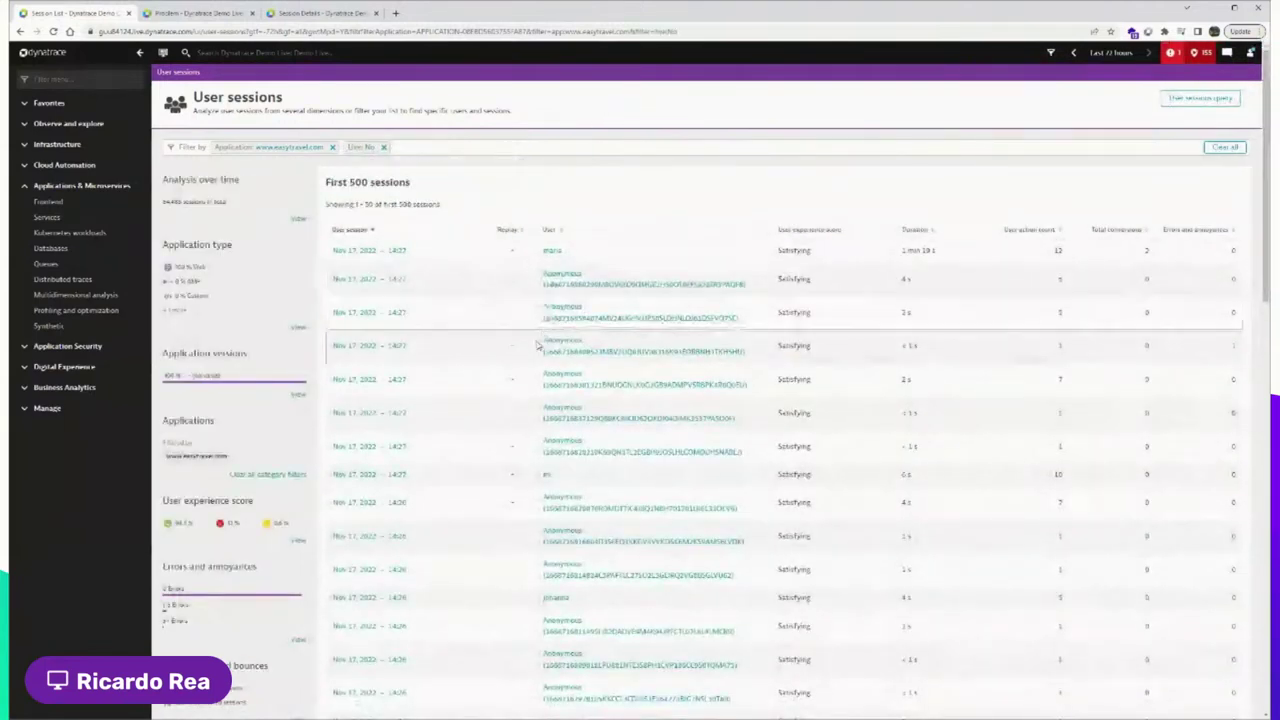
# Open a named user's details from the filtered session list, and return to the list
pyautogui.scroll(-1, 545, 445)
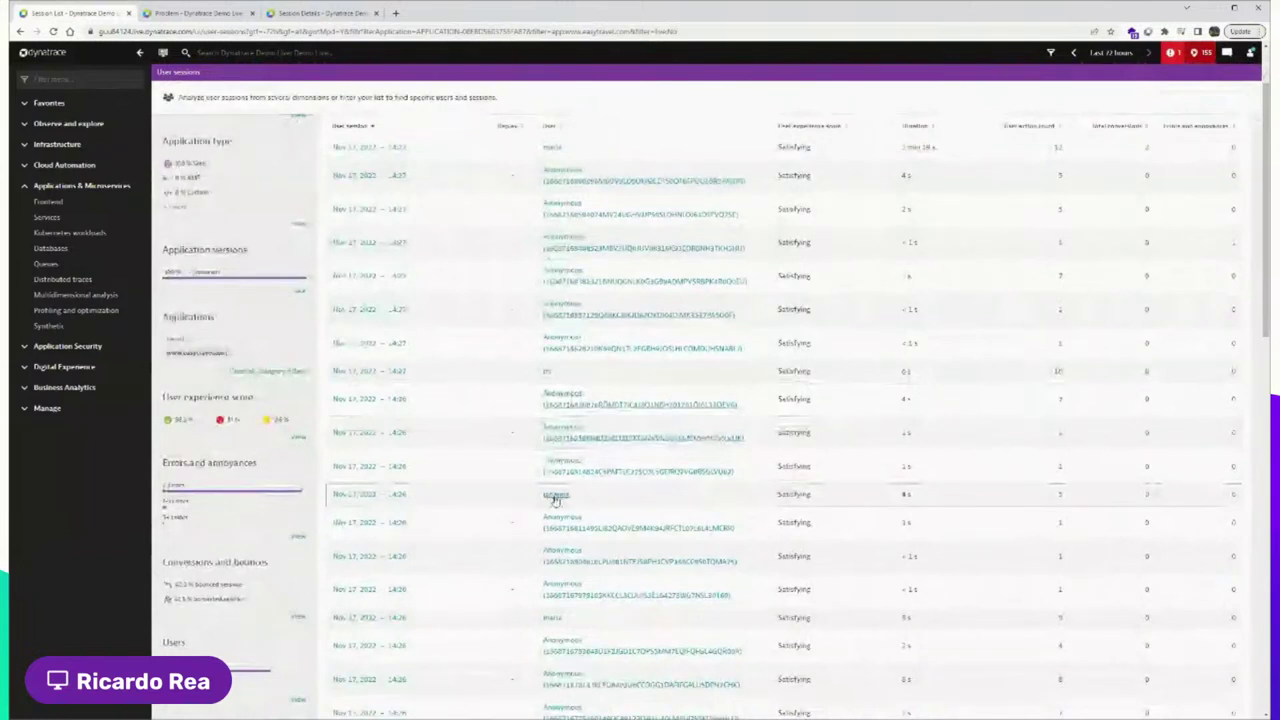
pyautogui.click(556, 500)
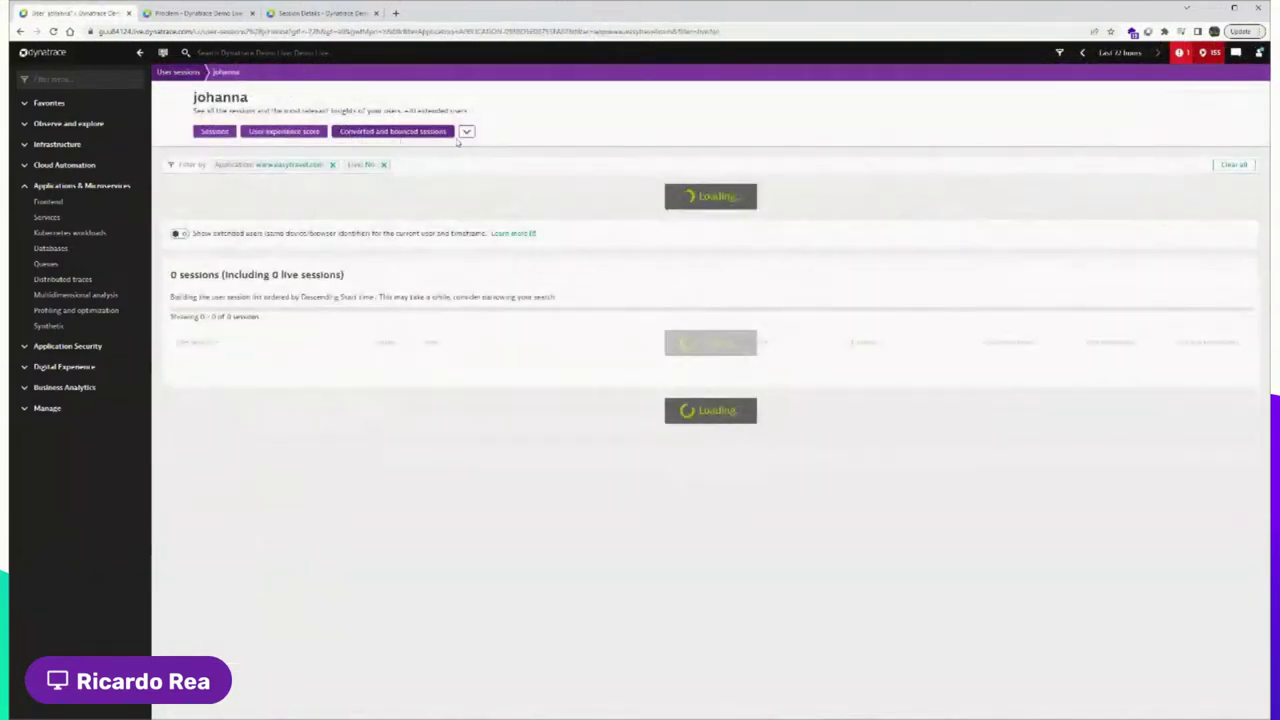
pyautogui.hotkey('alt', 'Left')
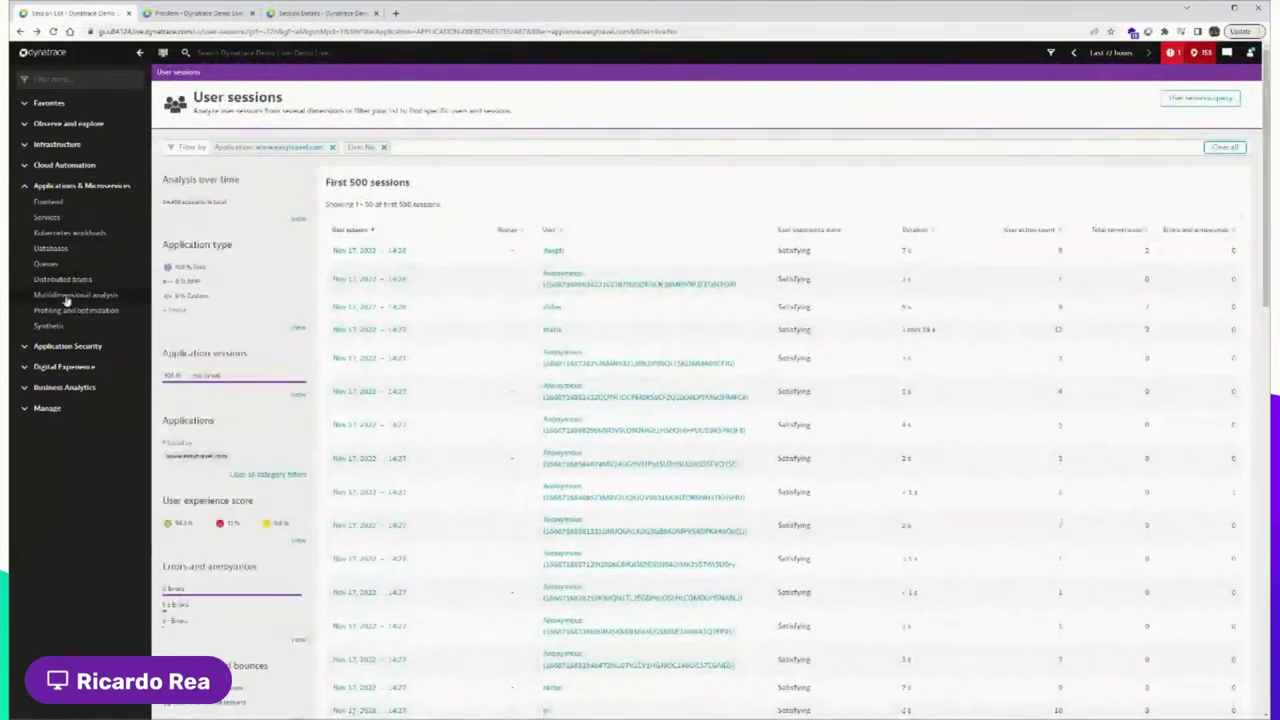
# Open Session segmentation under Digital Experience and set the timeframe to Last 6 hours
pyautogui.click(76, 367)
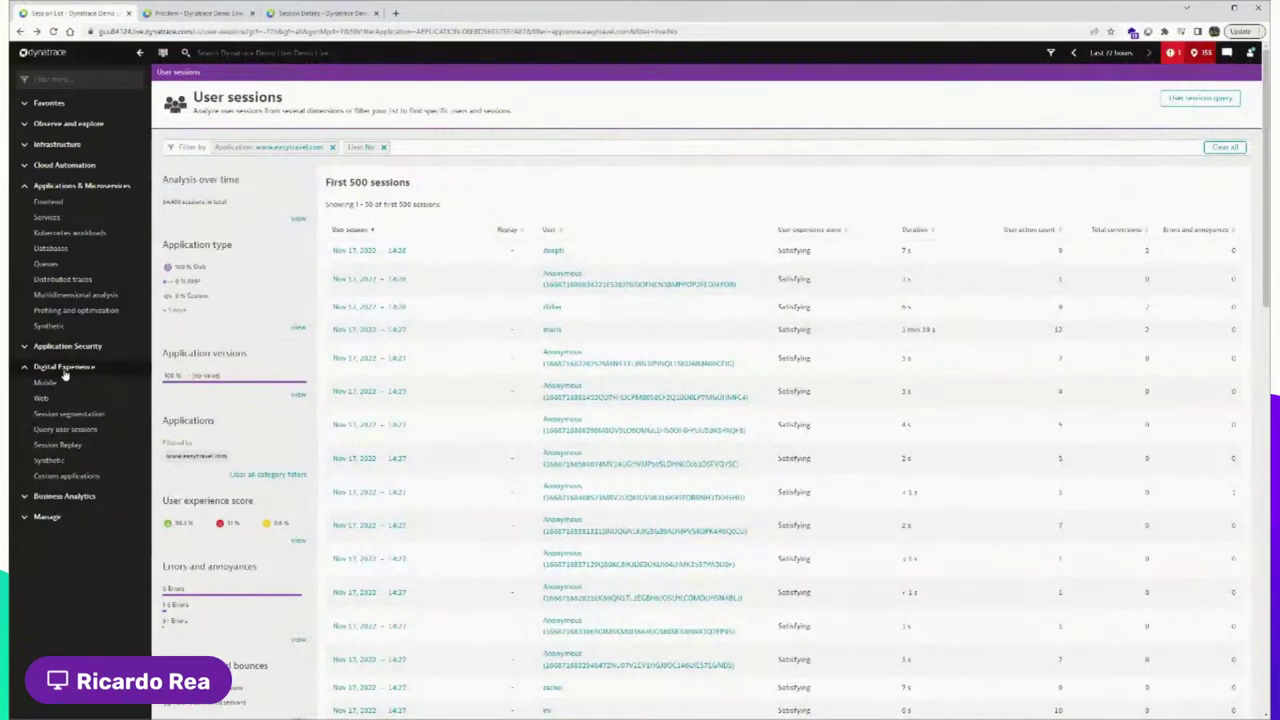
pyautogui.click(76, 416)
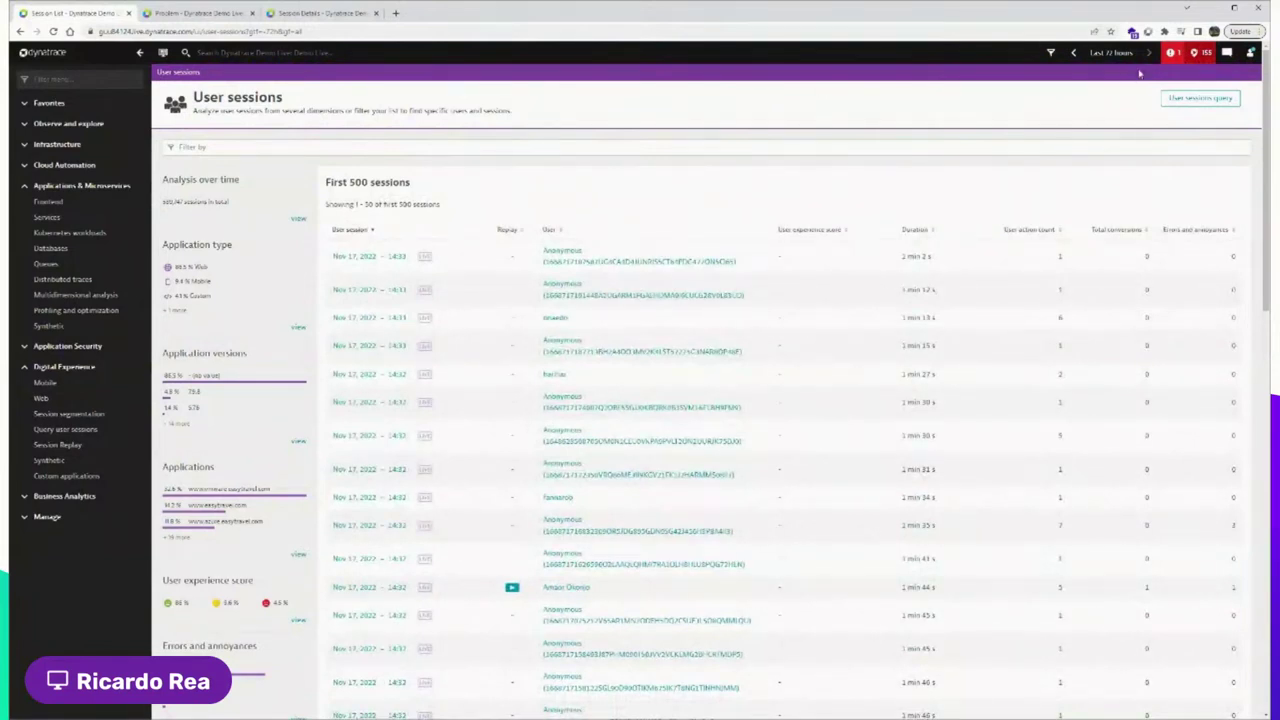
pyautogui.moveTo(1125, 63)
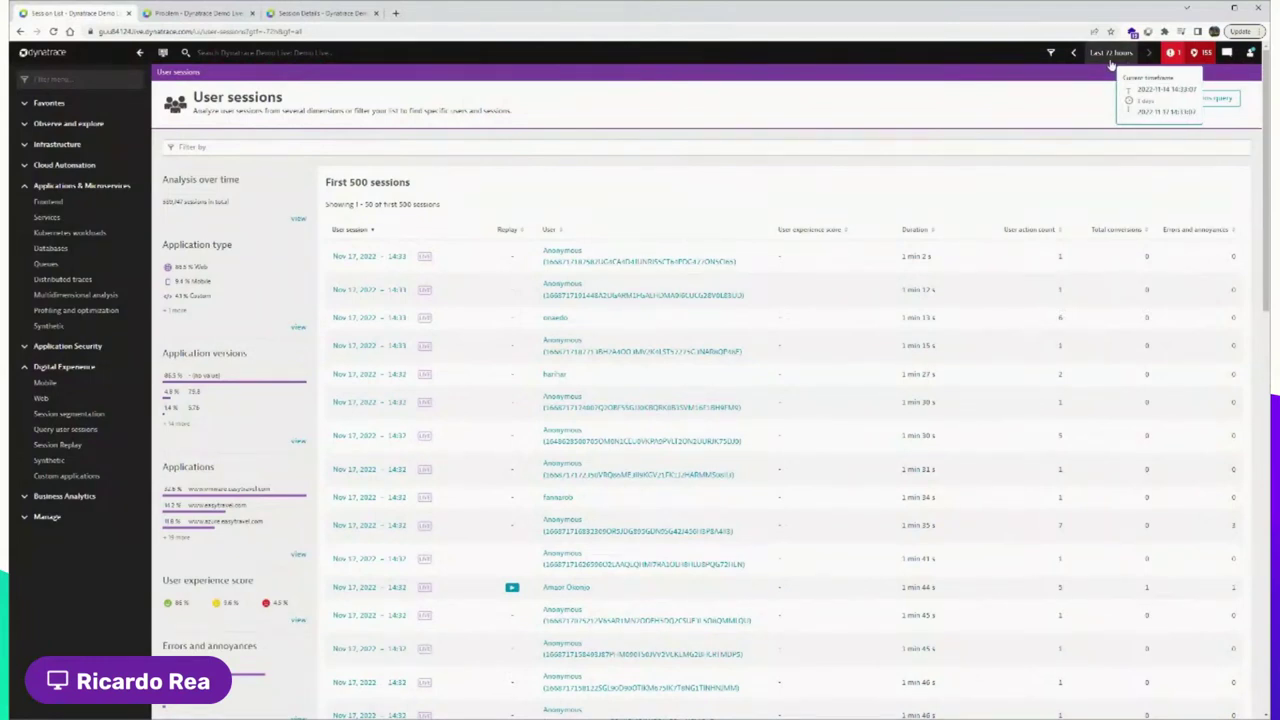
pyautogui.click(1110, 55)
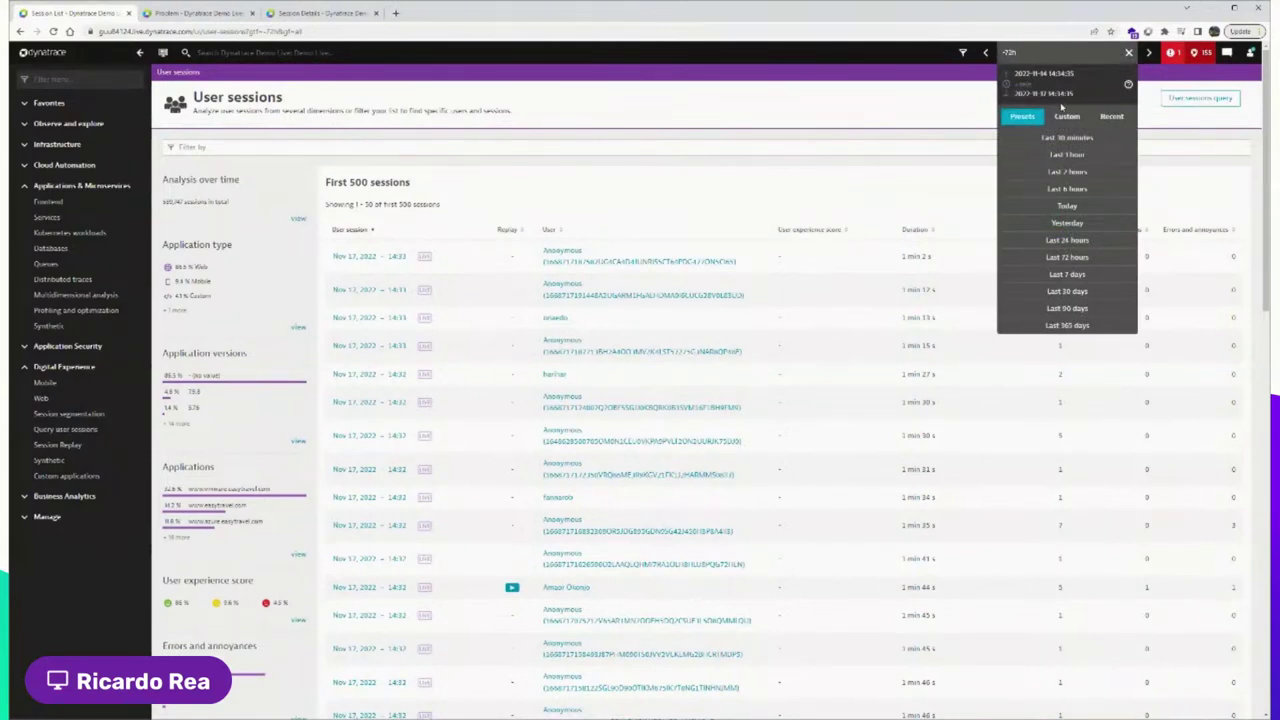
pyautogui.click(1066, 188)
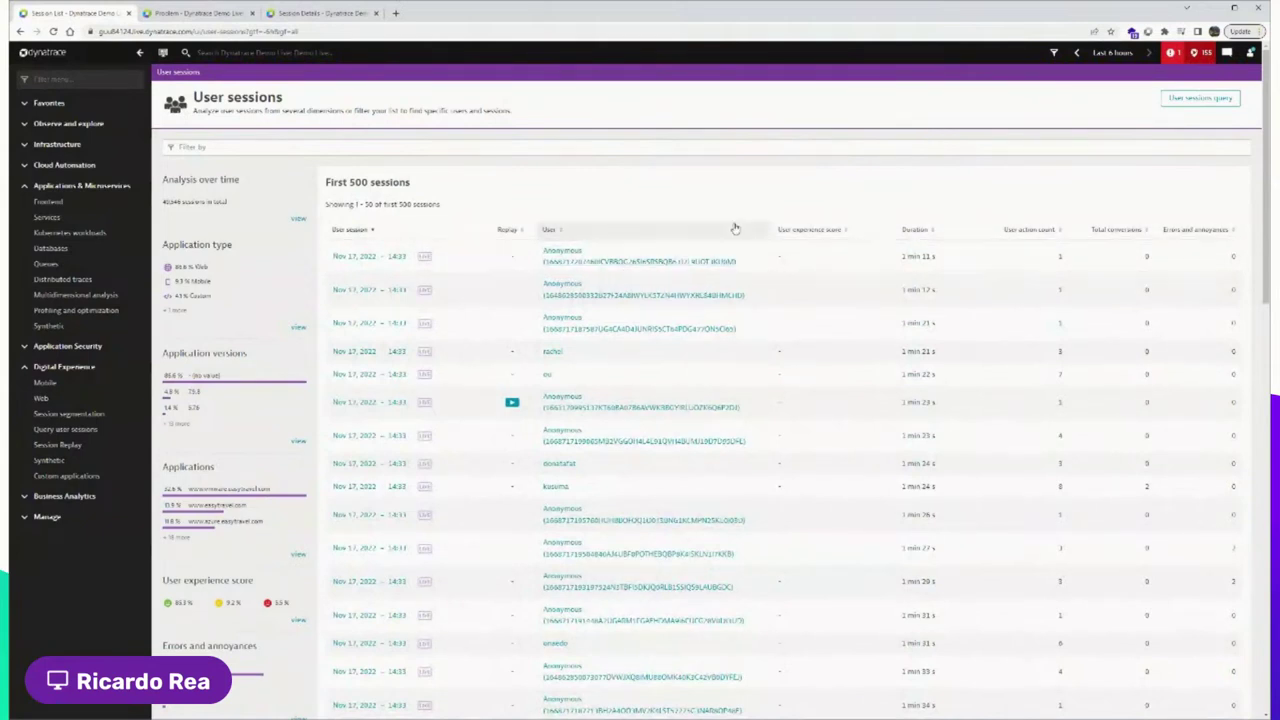
# Open a named user with a live session, and go back to Session segmentation
pyautogui.click(548, 376)
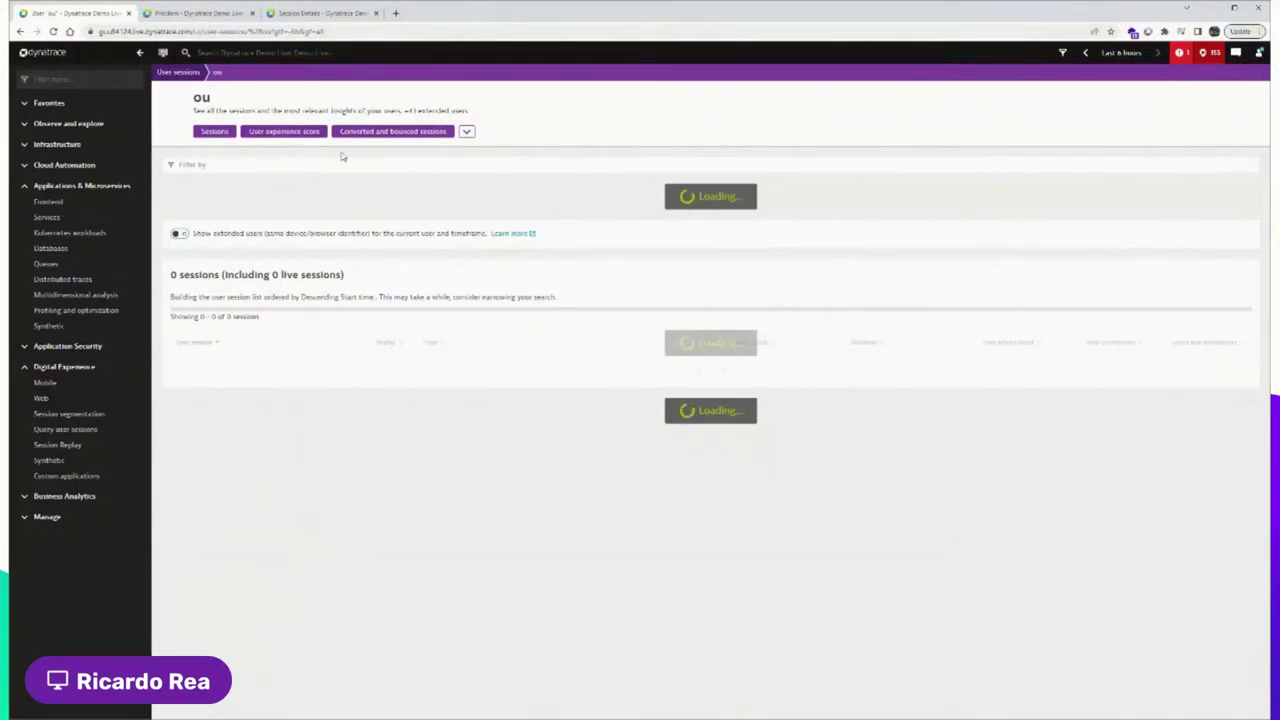
pyautogui.click(86, 414)
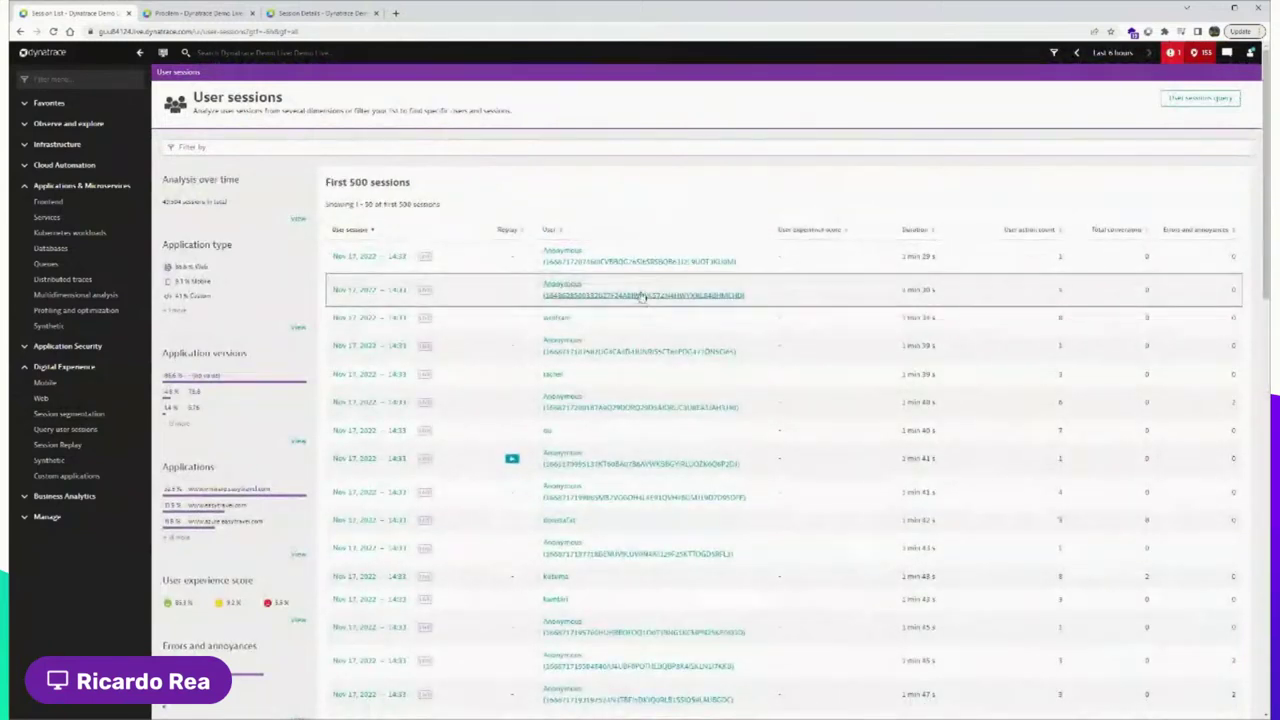
# Narrow the user sessions timeframe to Last 2 hours
pyautogui.click(265, 148)
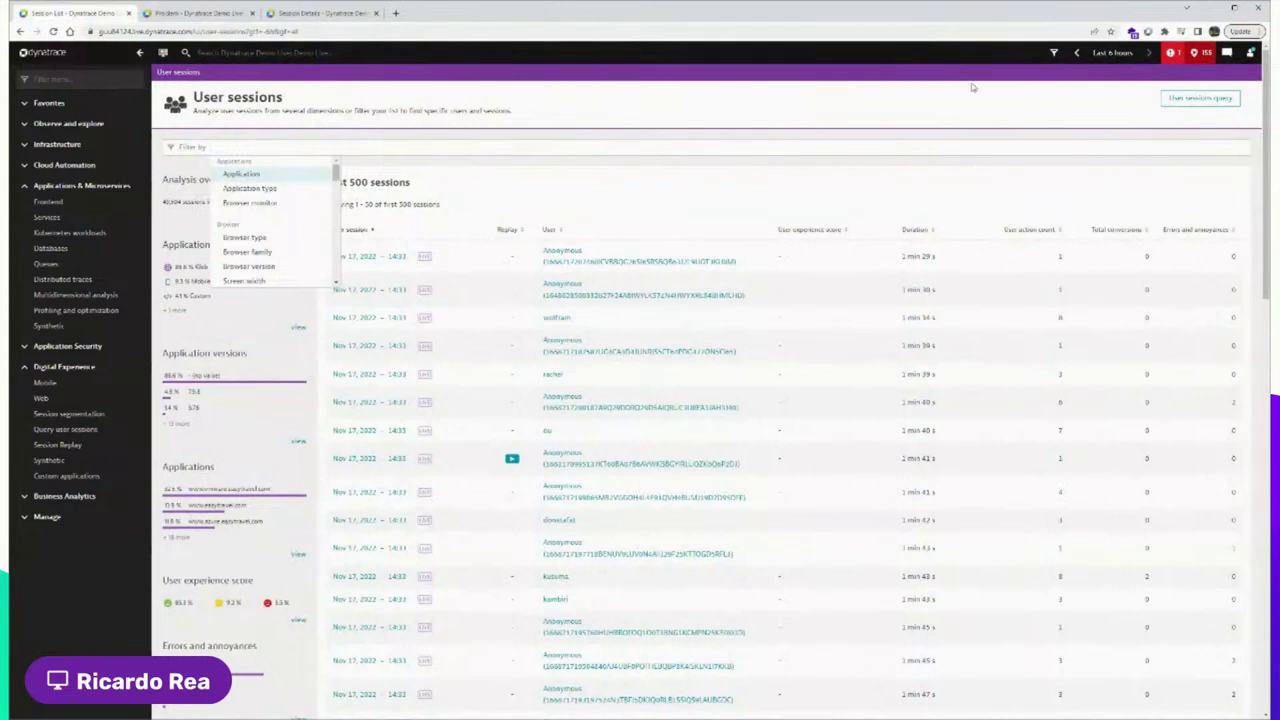
pyautogui.click(1113, 52)
pyautogui.click(1040, 176)
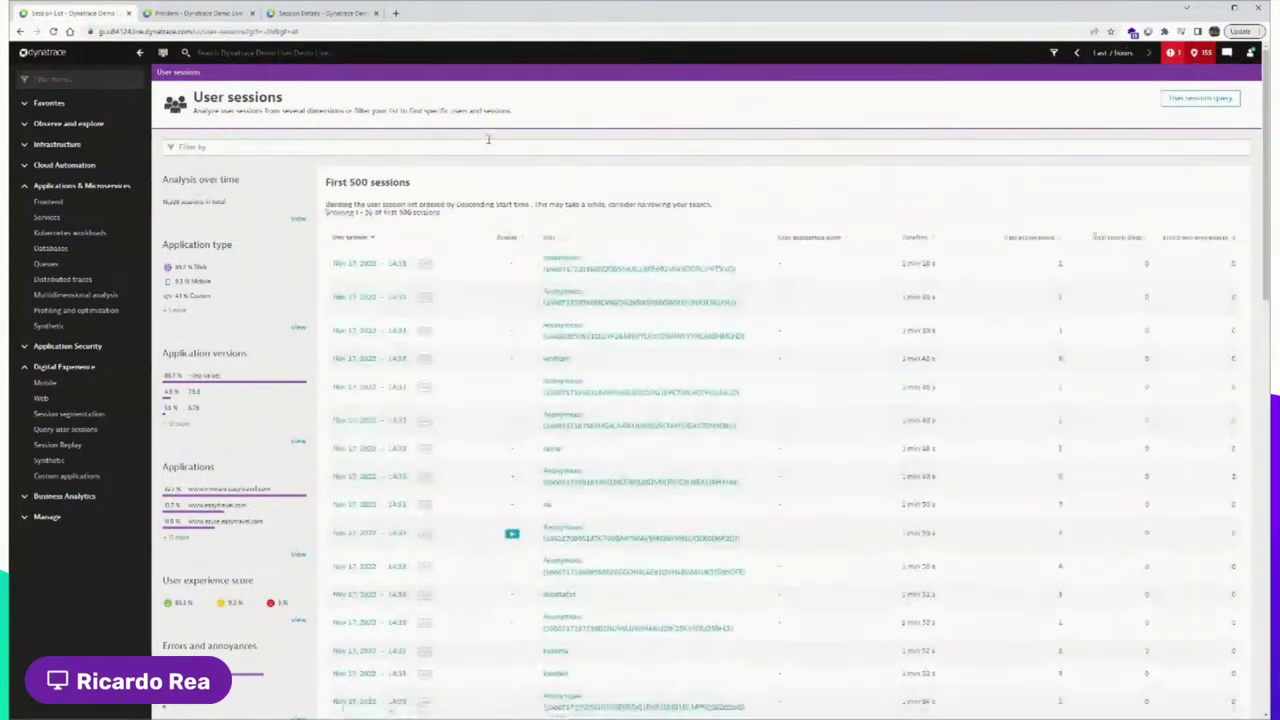
# Filter the user sessions by Live: No and open the details of a named user with a Tolerable experience score
pyautogui.click(411, 147)
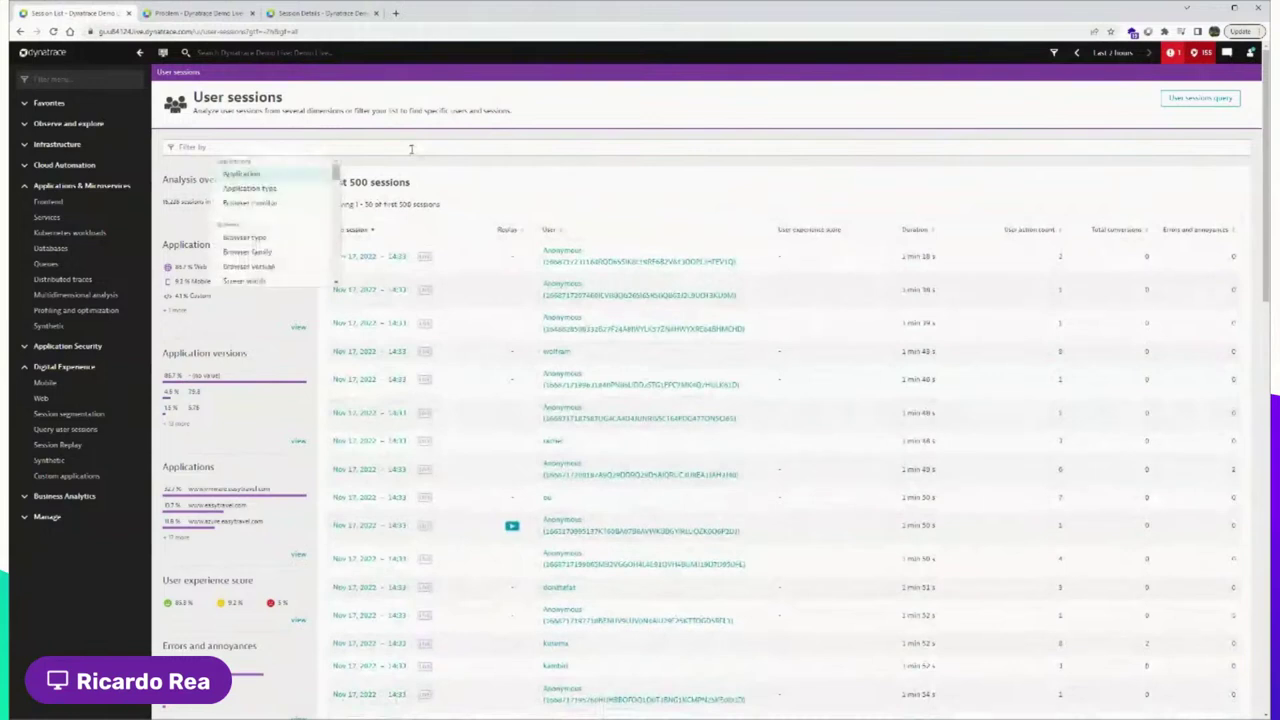
pyautogui.click(284, 190)
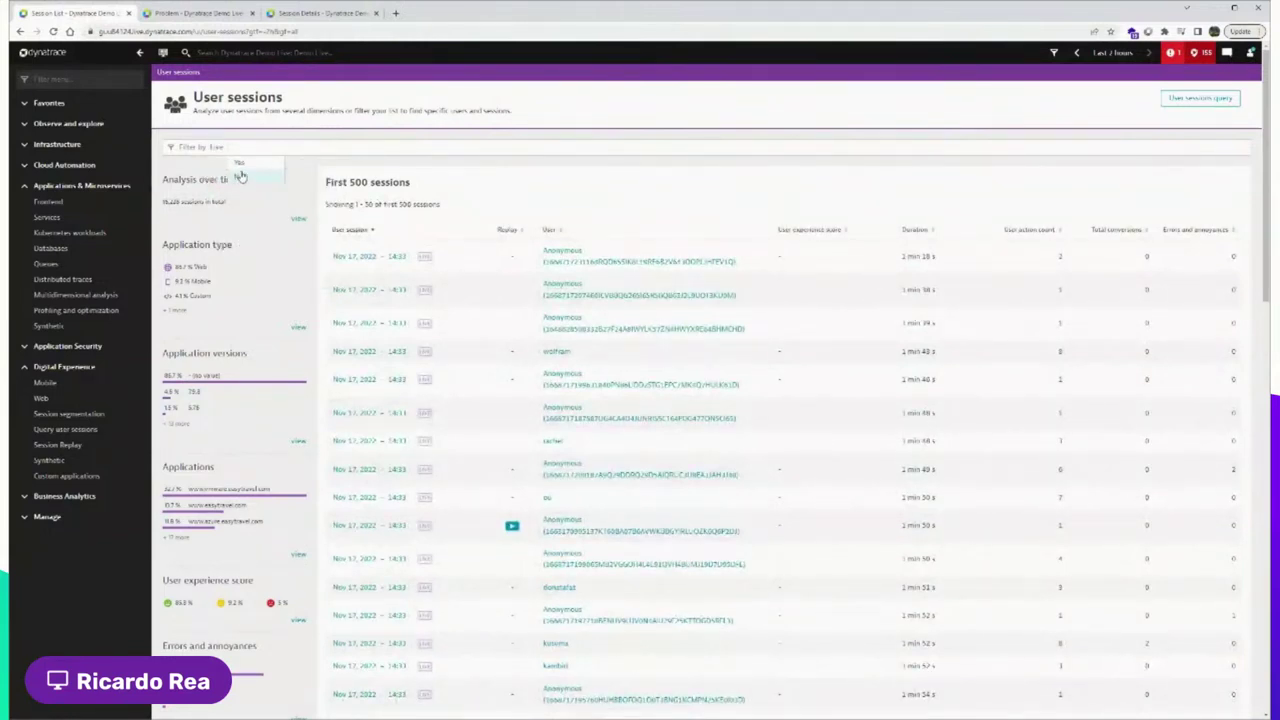
pyautogui.click(240, 176)
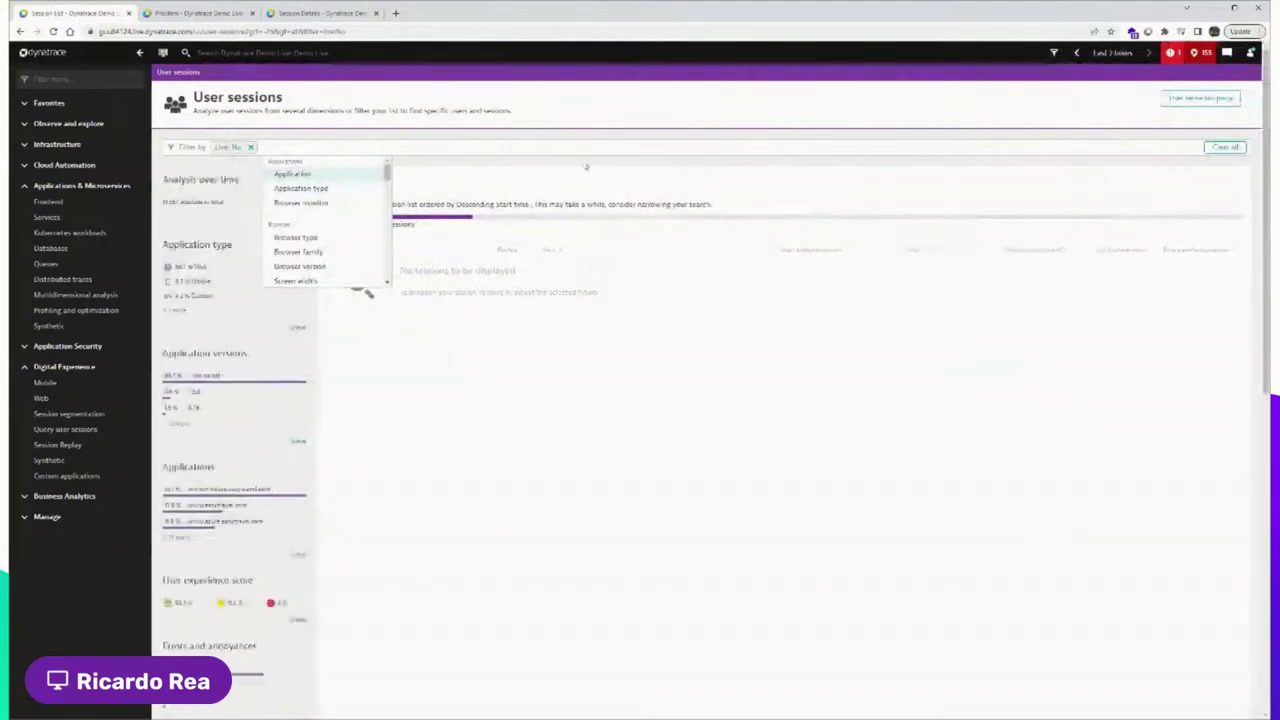
pyautogui.click(586, 167)
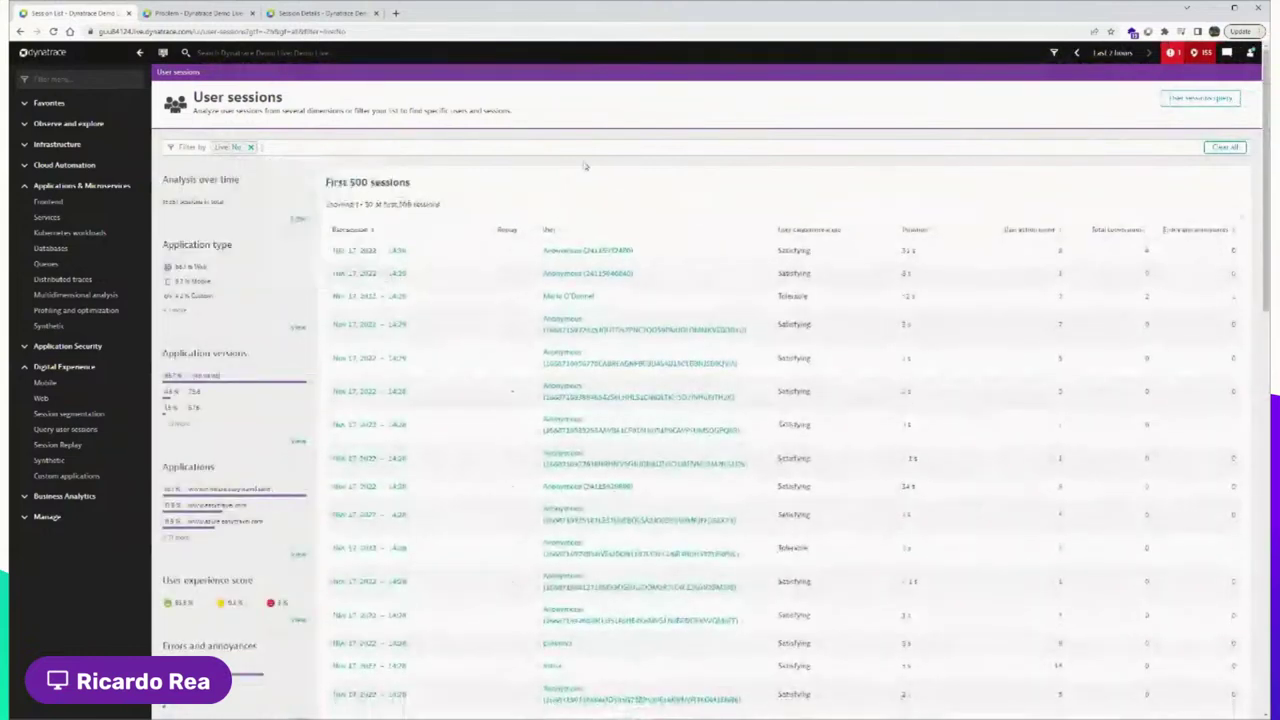
pyautogui.click(572, 295)
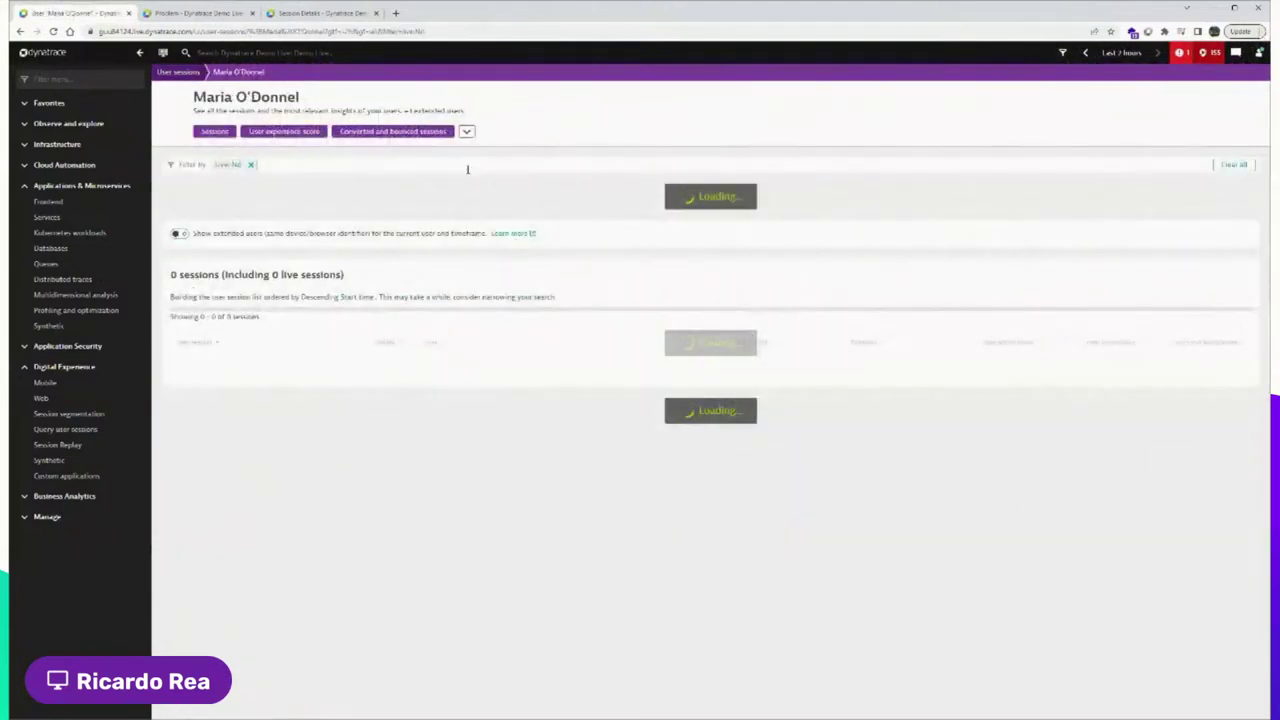
pyautogui.middleClick(50, 203)
pyautogui.click(183, 14)
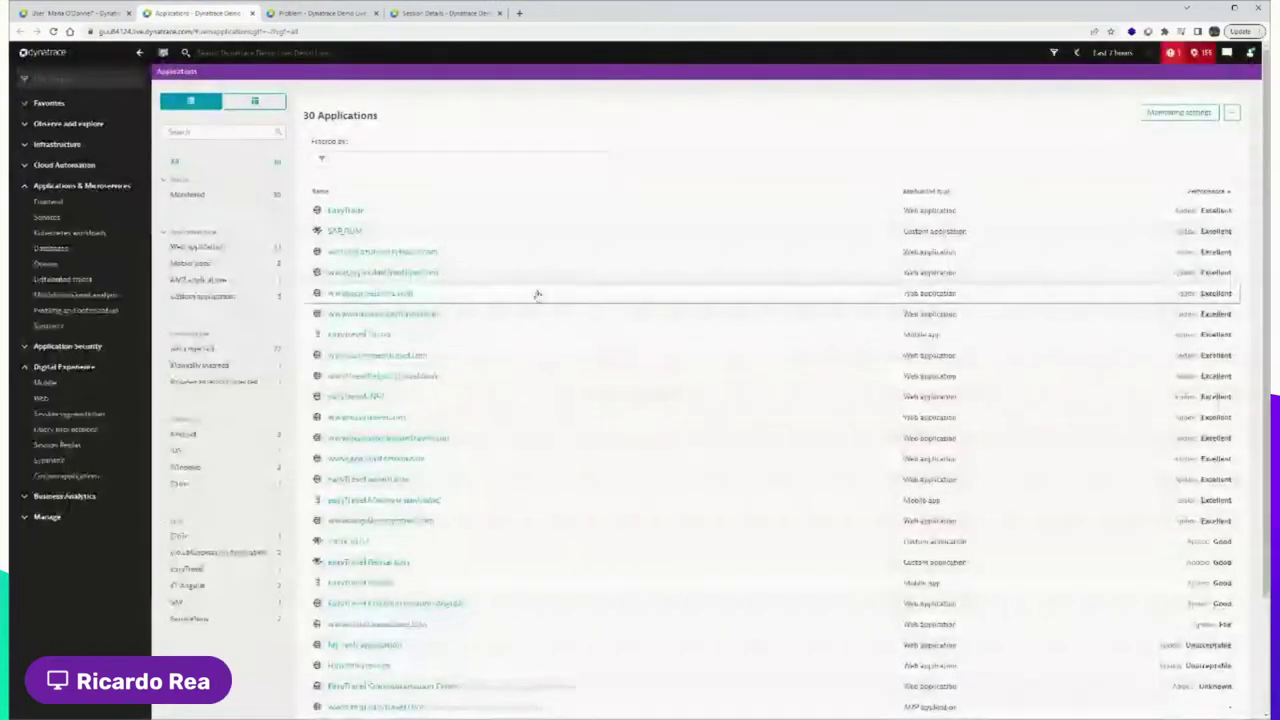
pyautogui.click(390, 417)
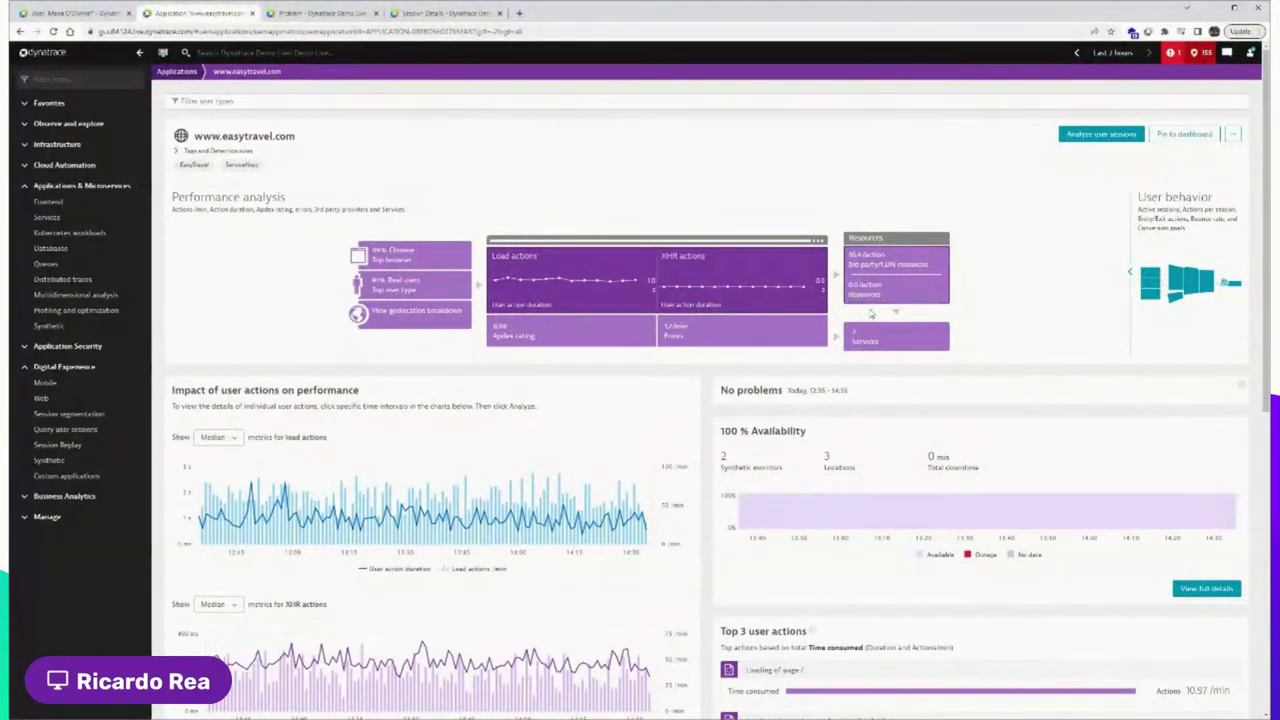
pyautogui.click(878, 337)
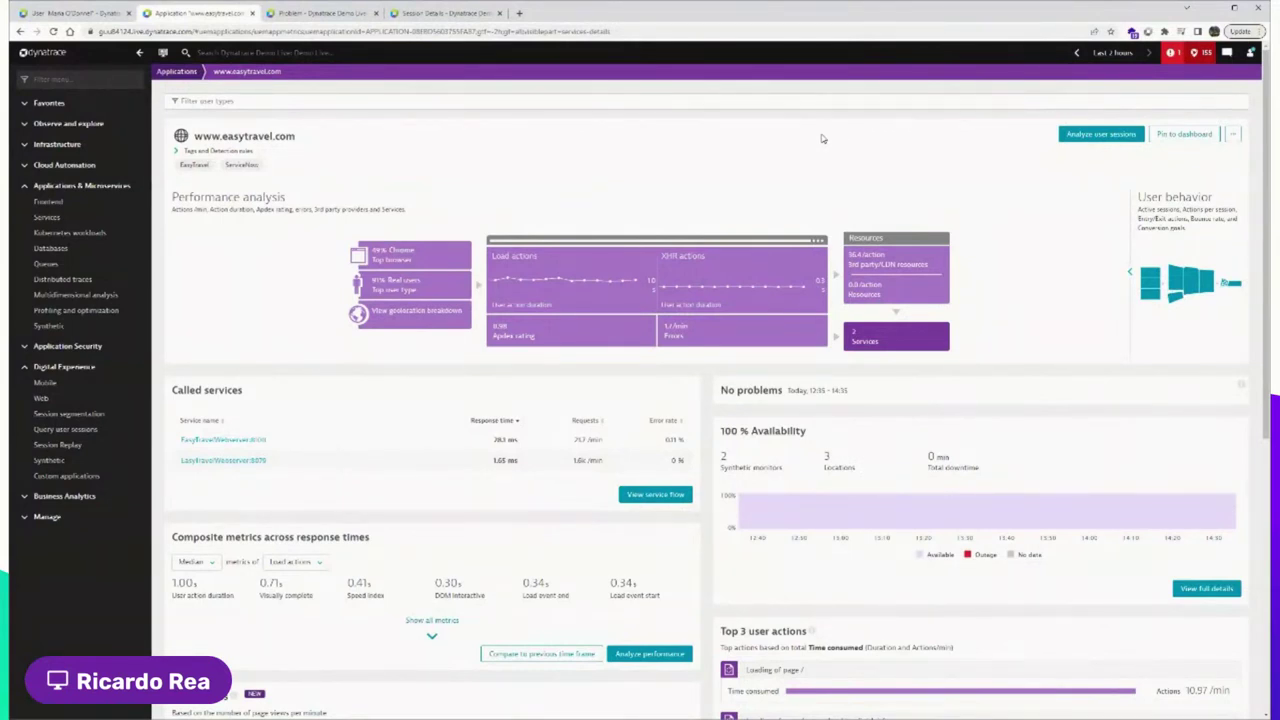
pyautogui.click(655, 494)
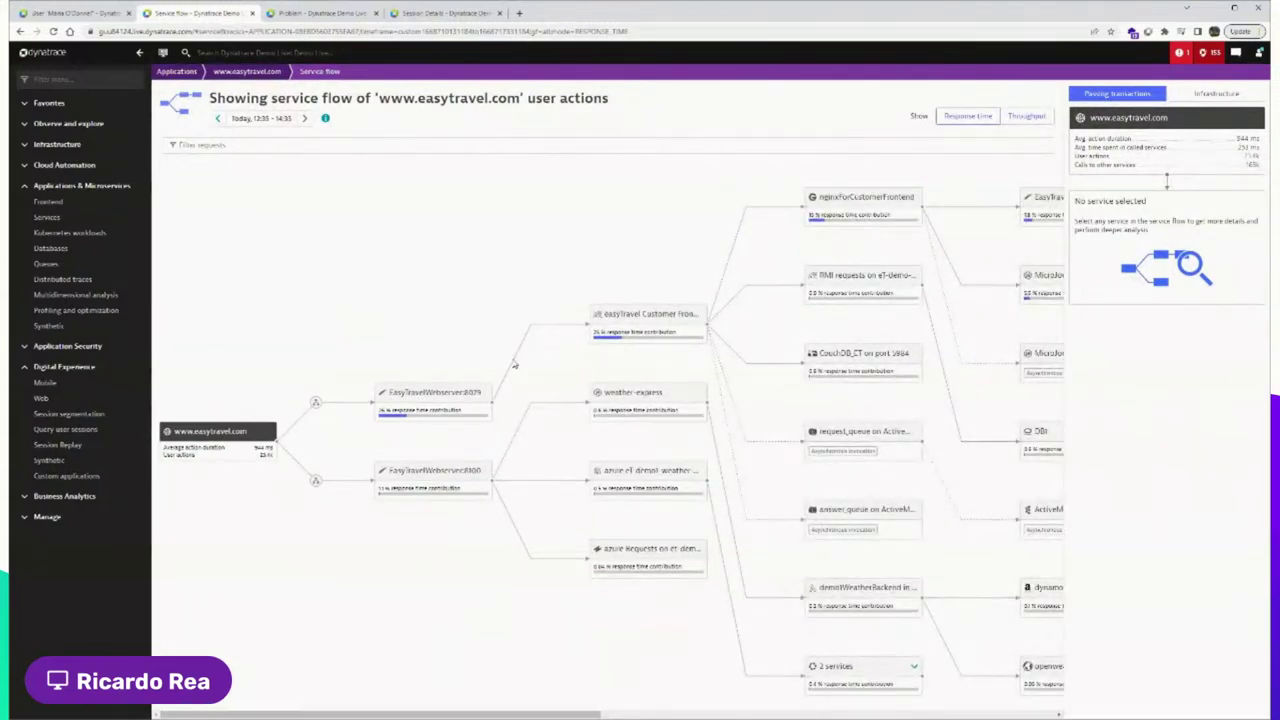
pyautogui.hscroll(10, 514, 364)
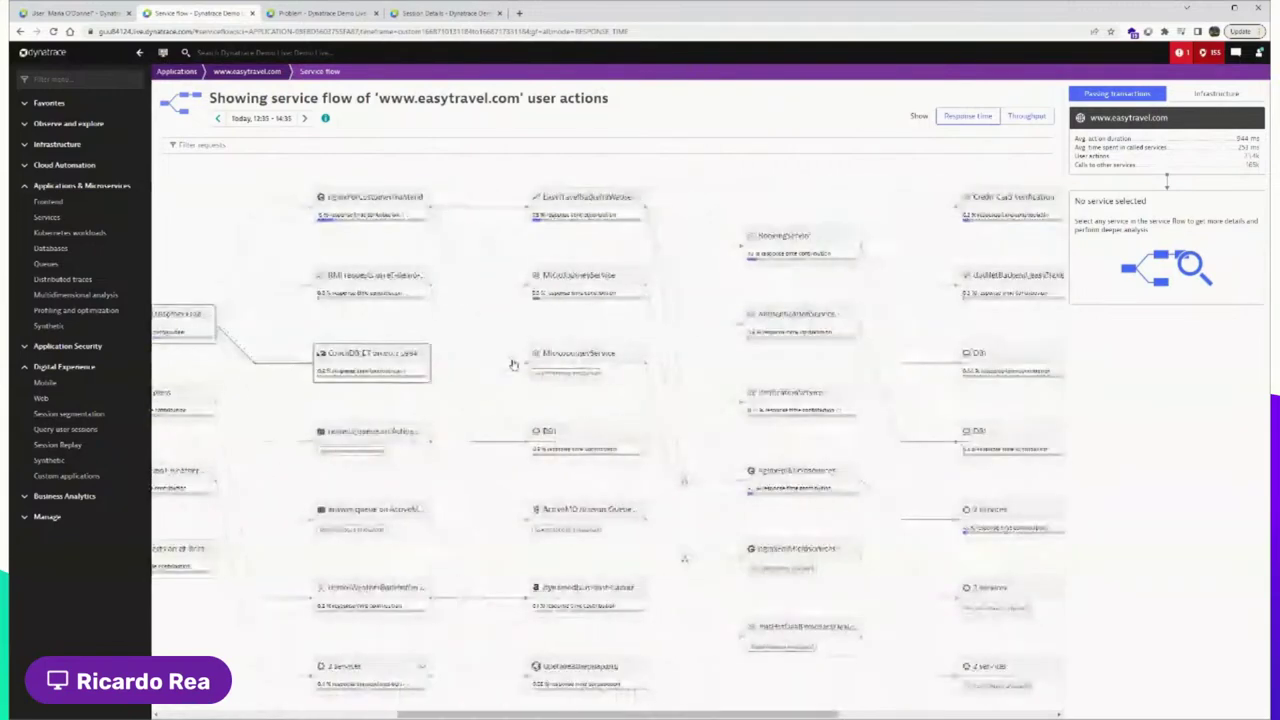
pyautogui.hscroll(-10, 512, 364)
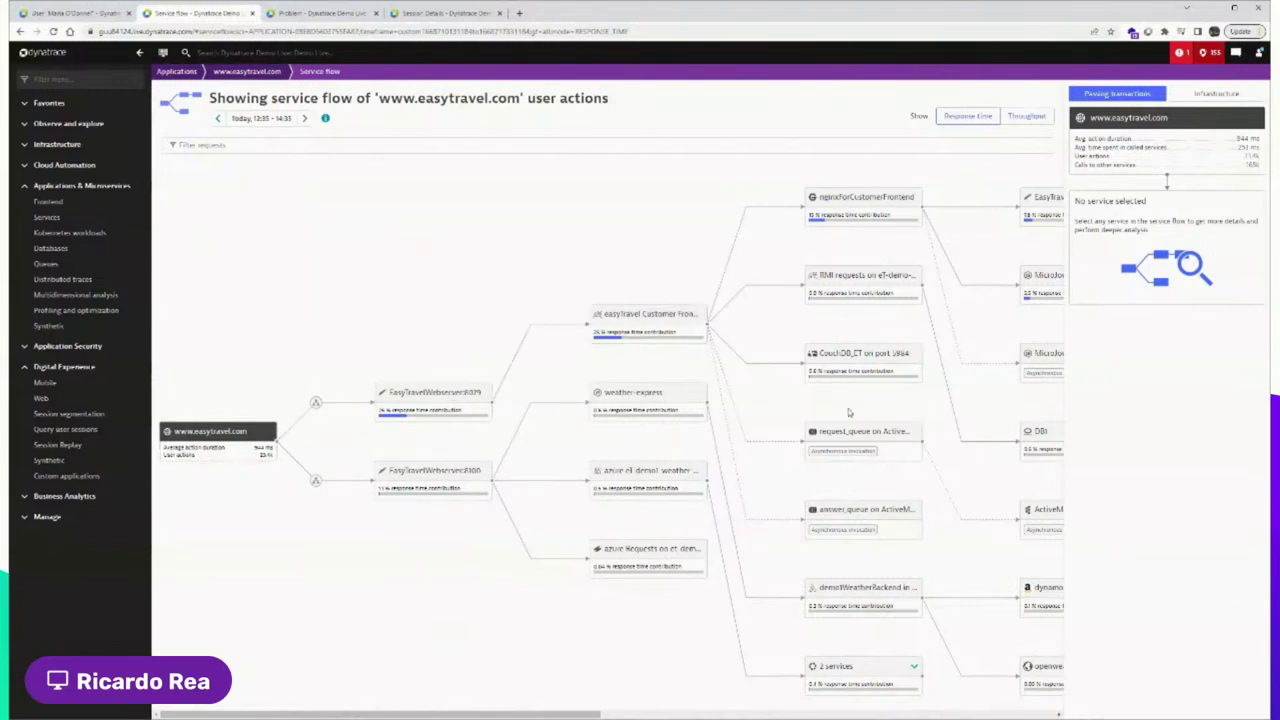
pyautogui.hscroll(2, 846, 420)
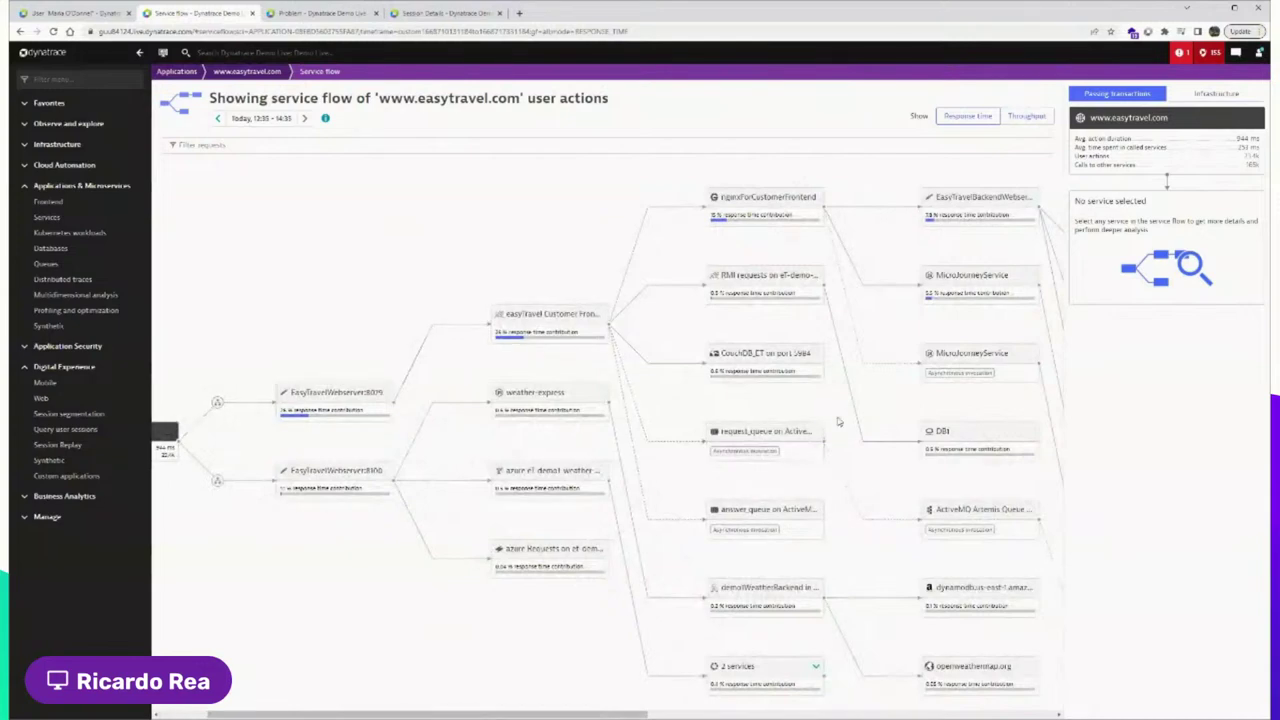
pyautogui.hscroll(4, 770, 445)
pyautogui.hscroll(6, 791, 439)
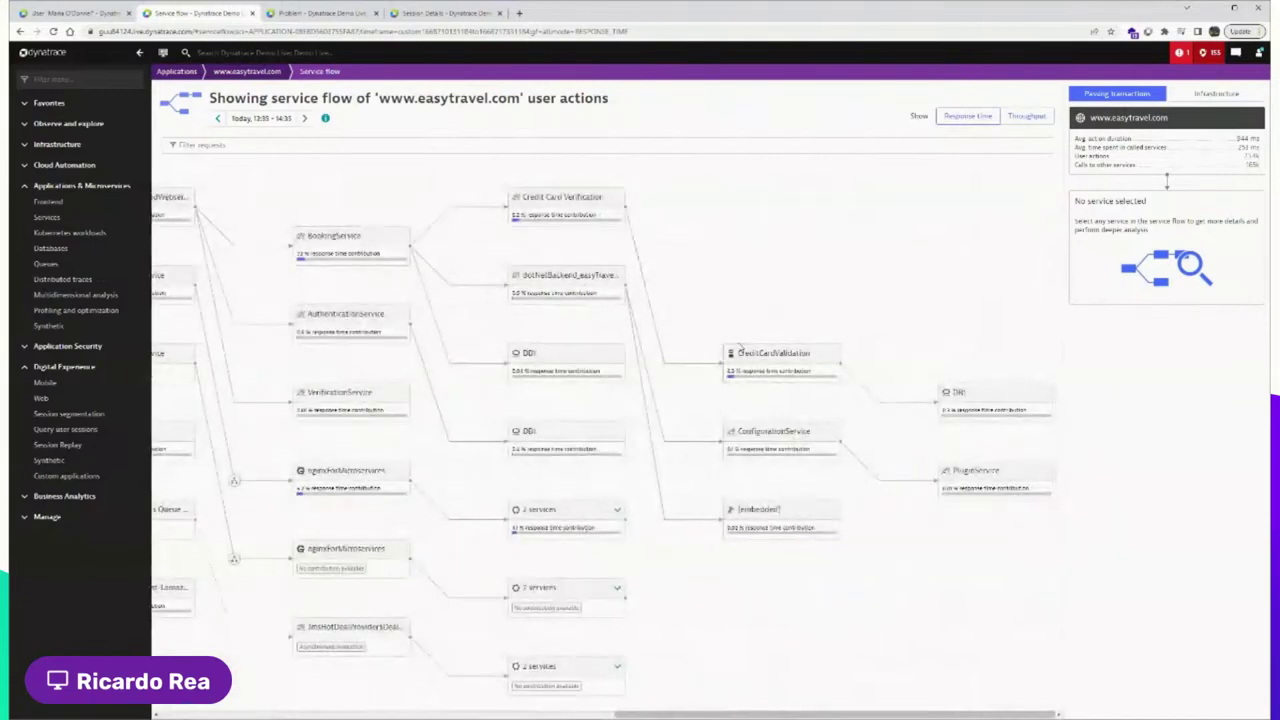
pyautogui.hscroll(-6, 740, 348)
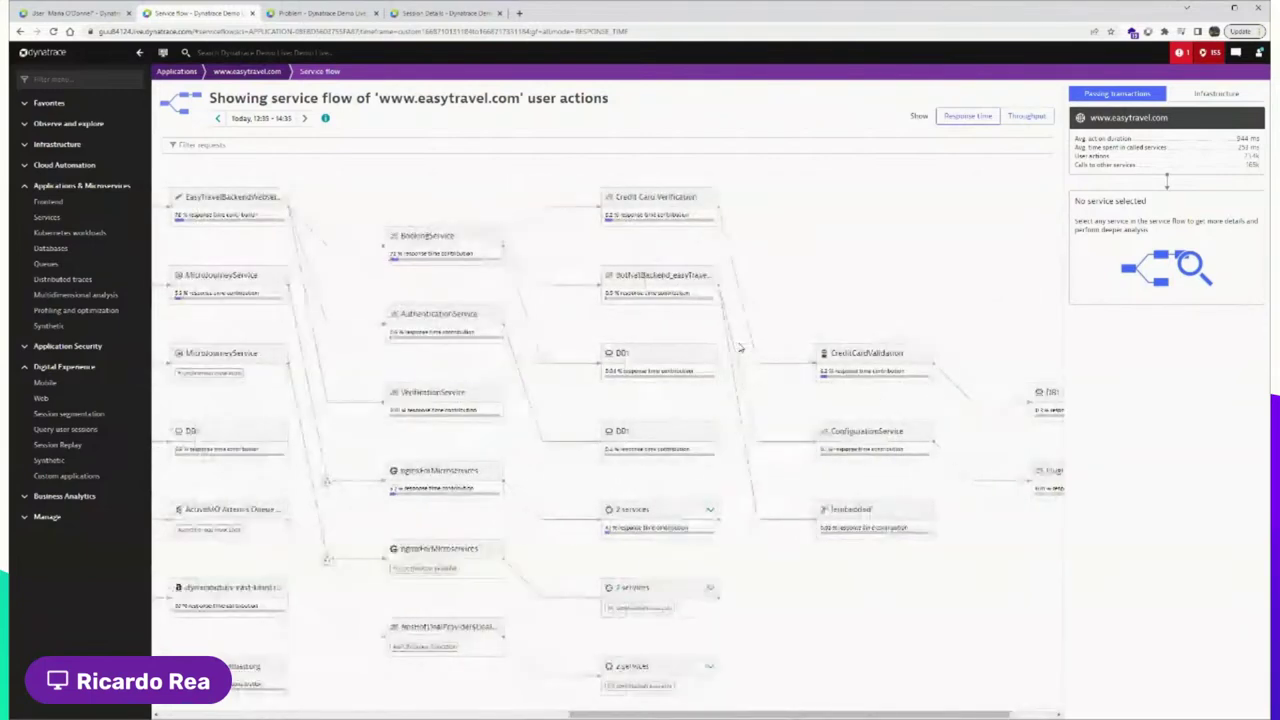
# Inspect the call-chain details of easyTravel Customer Frontend, nginxForCustomerFrontend, the RMI requests and CouchDB_ET, ending on easyTravel Customer Frontend, and clear the selection
pyautogui.click(505, 310)
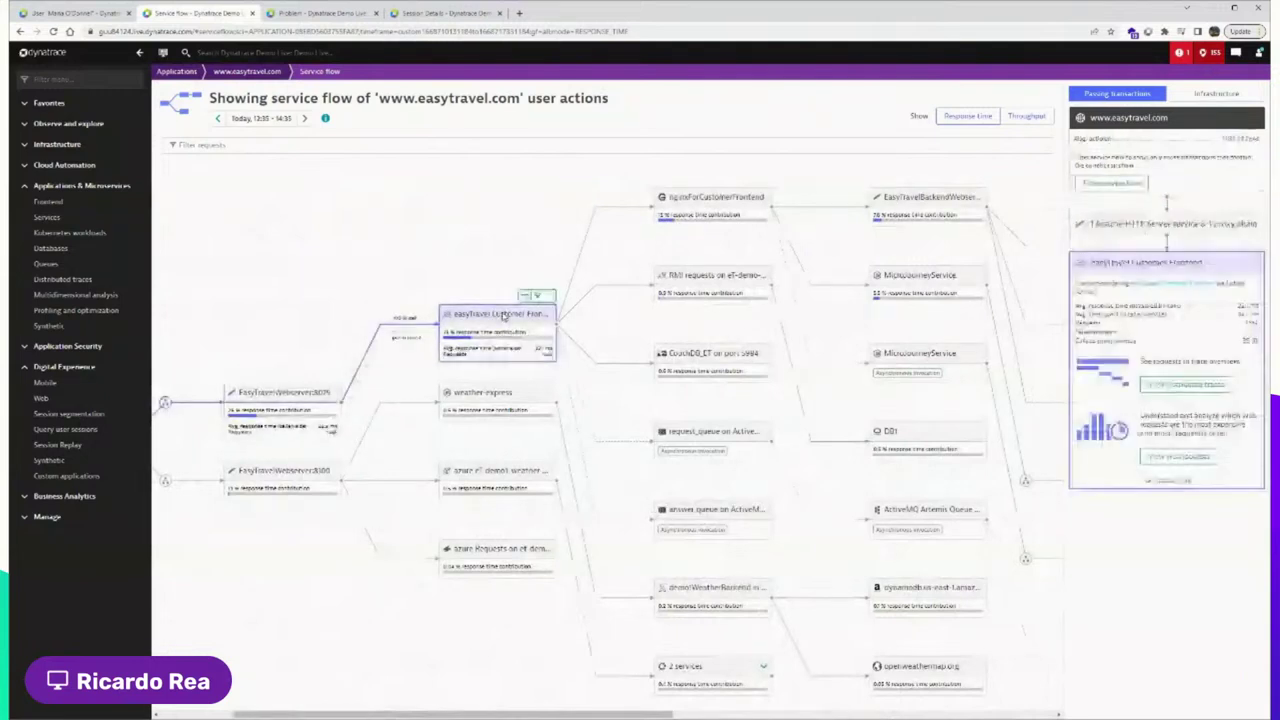
pyautogui.click(684, 205)
pyautogui.click(699, 280)
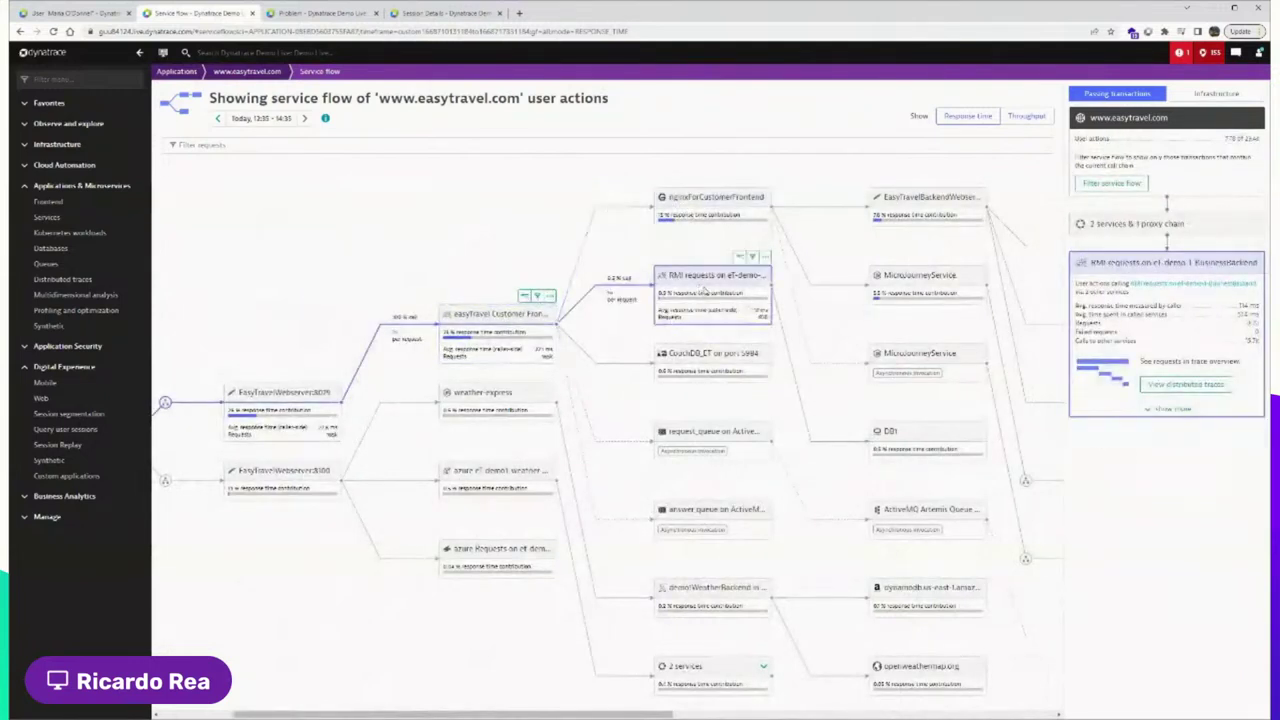
pyautogui.click(685, 353)
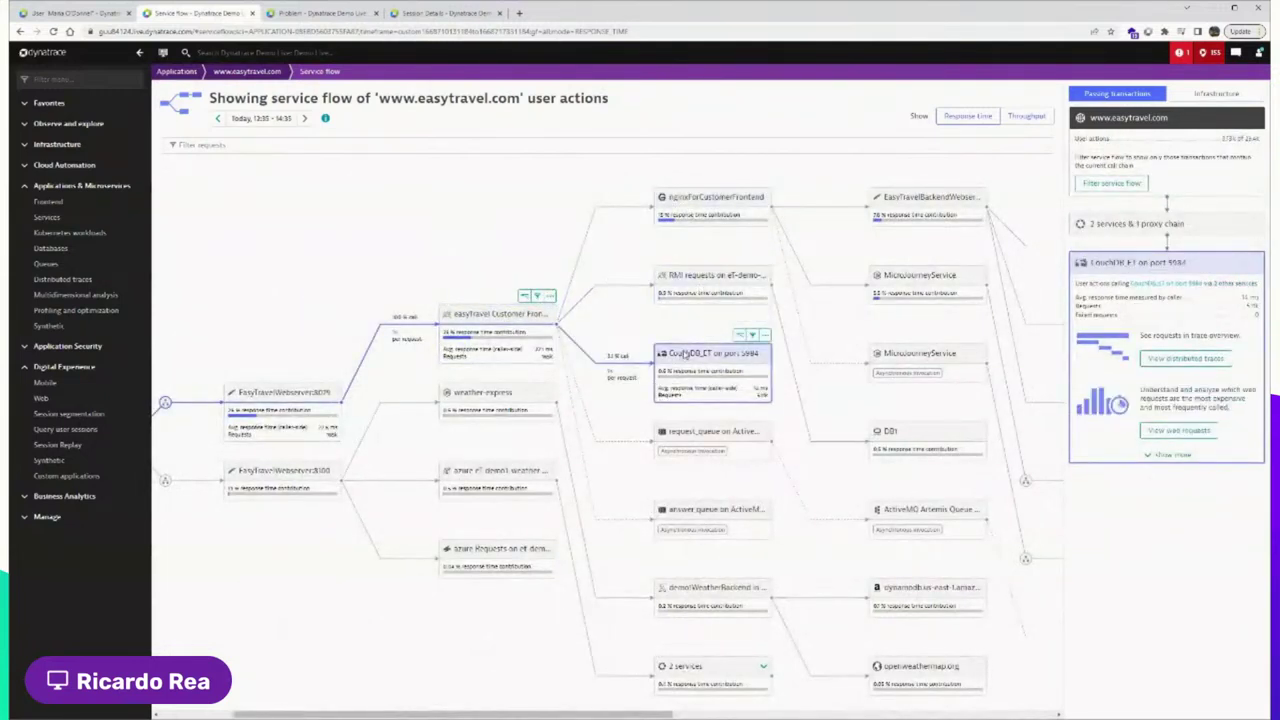
pyautogui.click(502, 318)
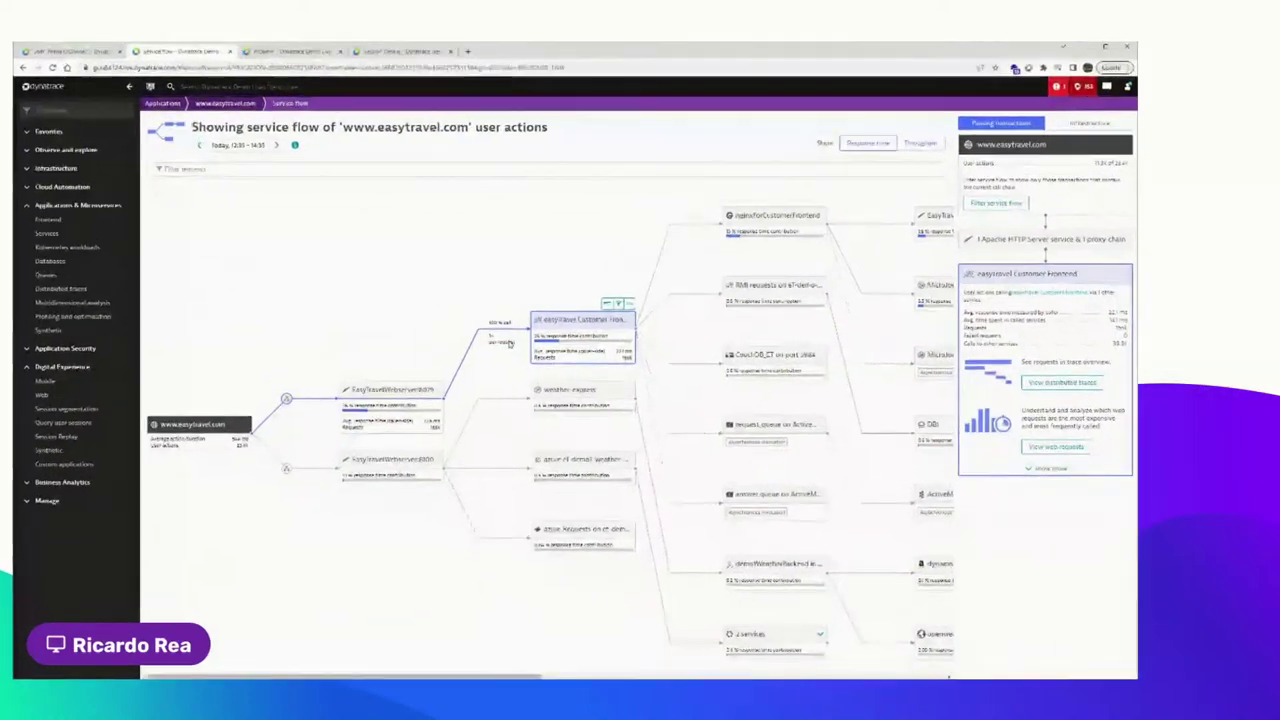
pyautogui.click(494, 264)
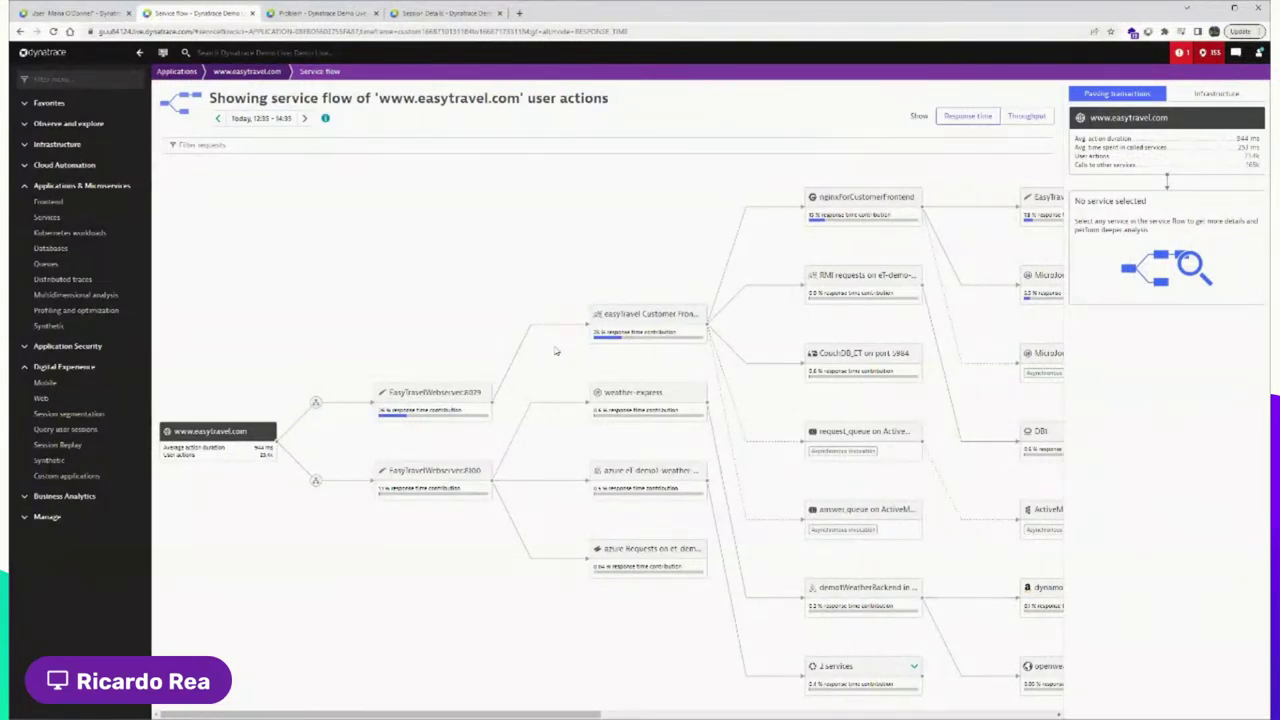
# Follow the call chain from easyTravel Customer Frontend through nginxForCustomerFrontend to BookingService and view its details
pyautogui.click(655, 315)
pyautogui.click(845, 200)
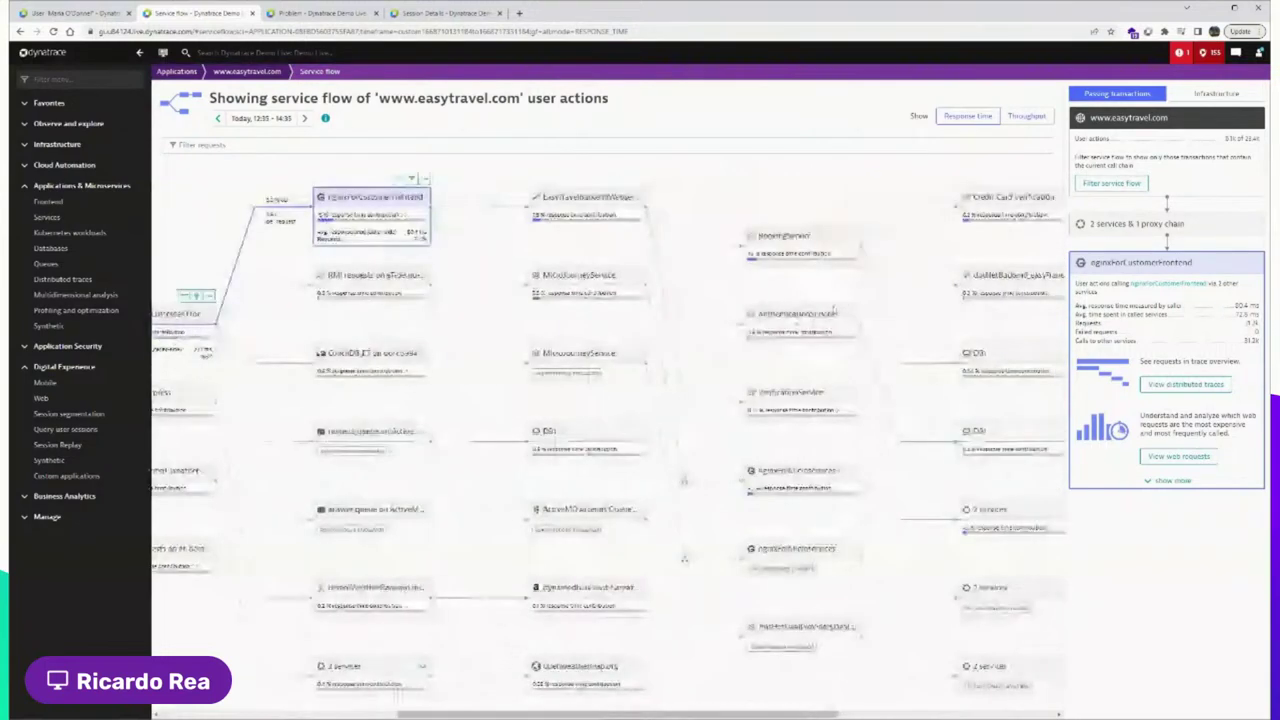
pyautogui.click(808, 255)
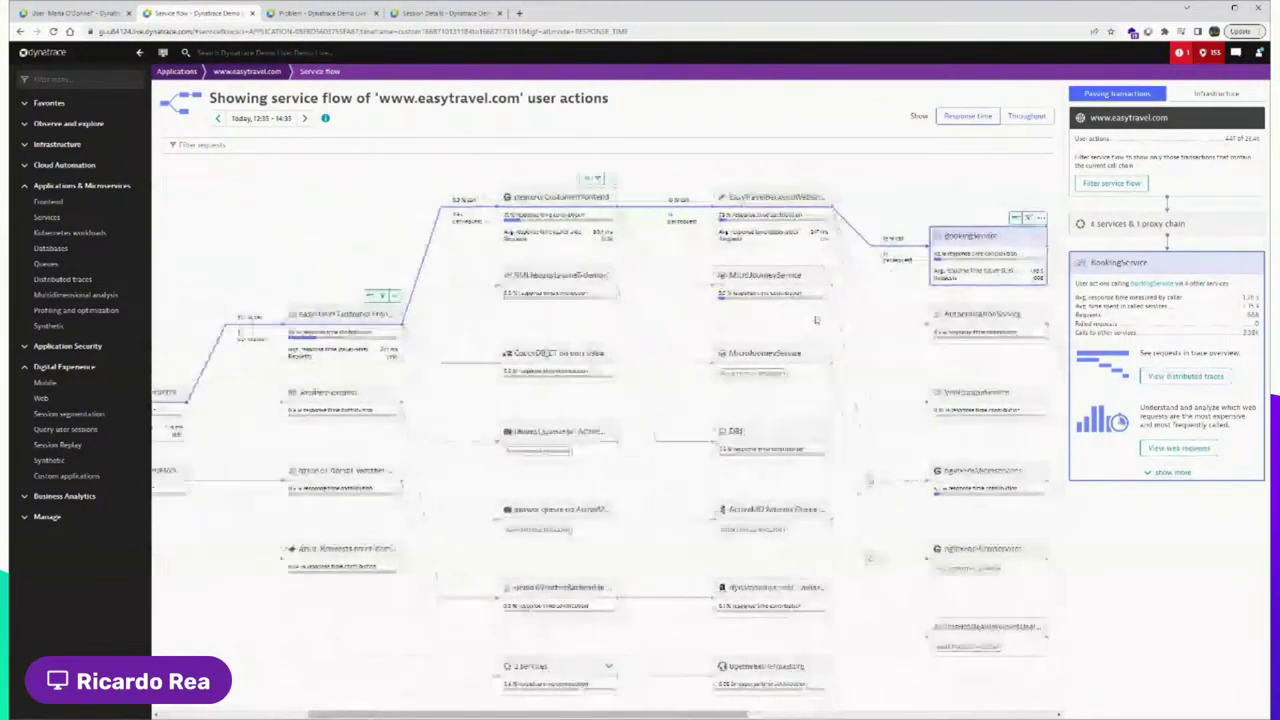
# View the infrastructure details of the easyTravel Customer Frontend service instances, and clear the selection
pyautogui.click(325, 331)
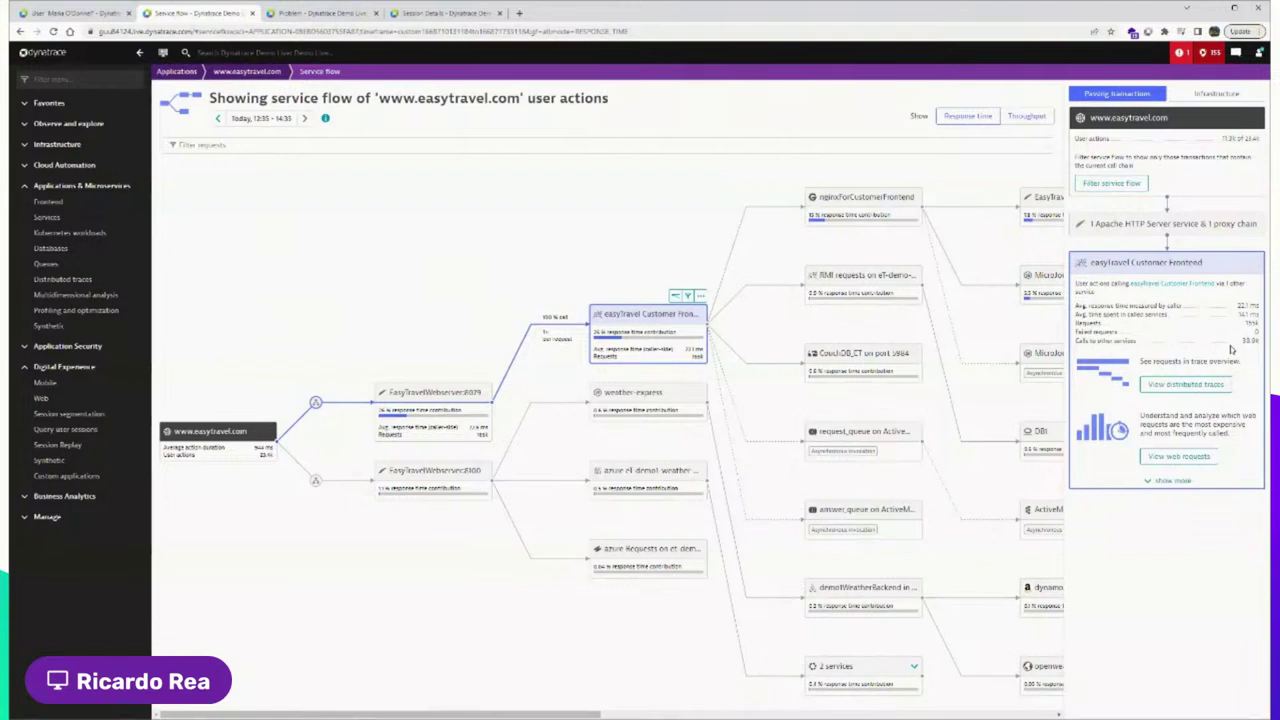
pyautogui.click(1216, 93)
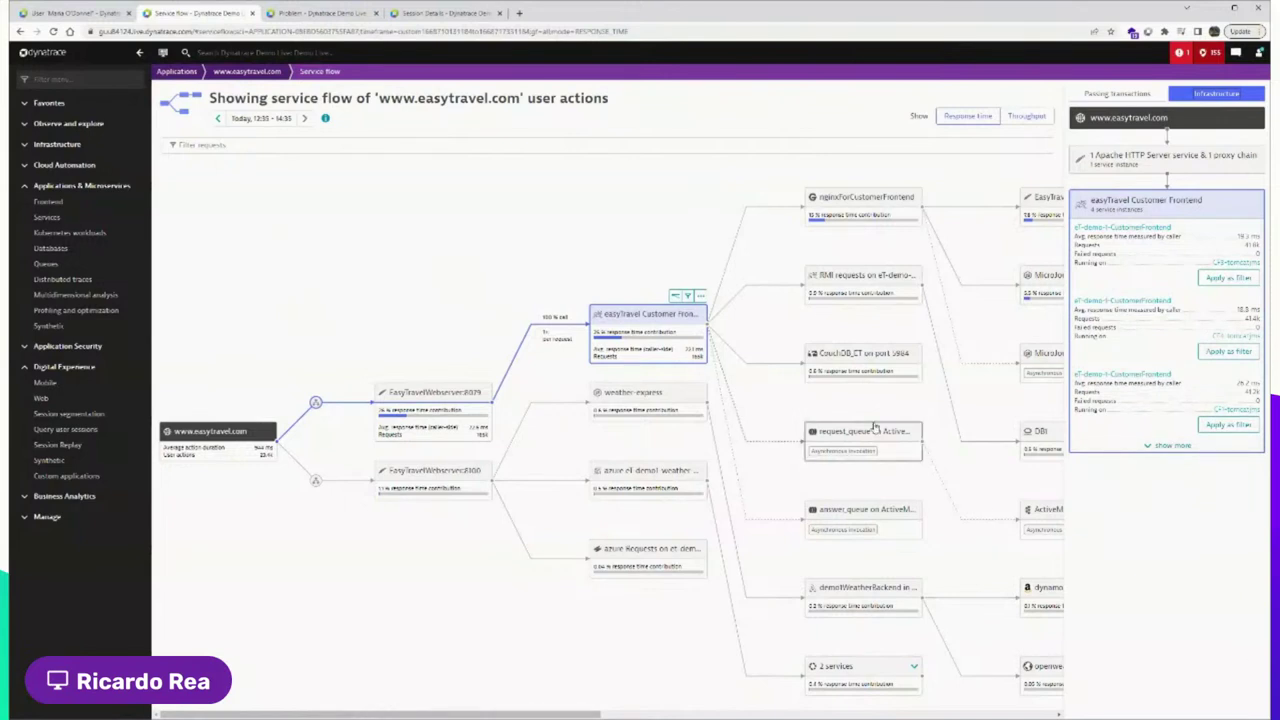
pyautogui.click(667, 239)
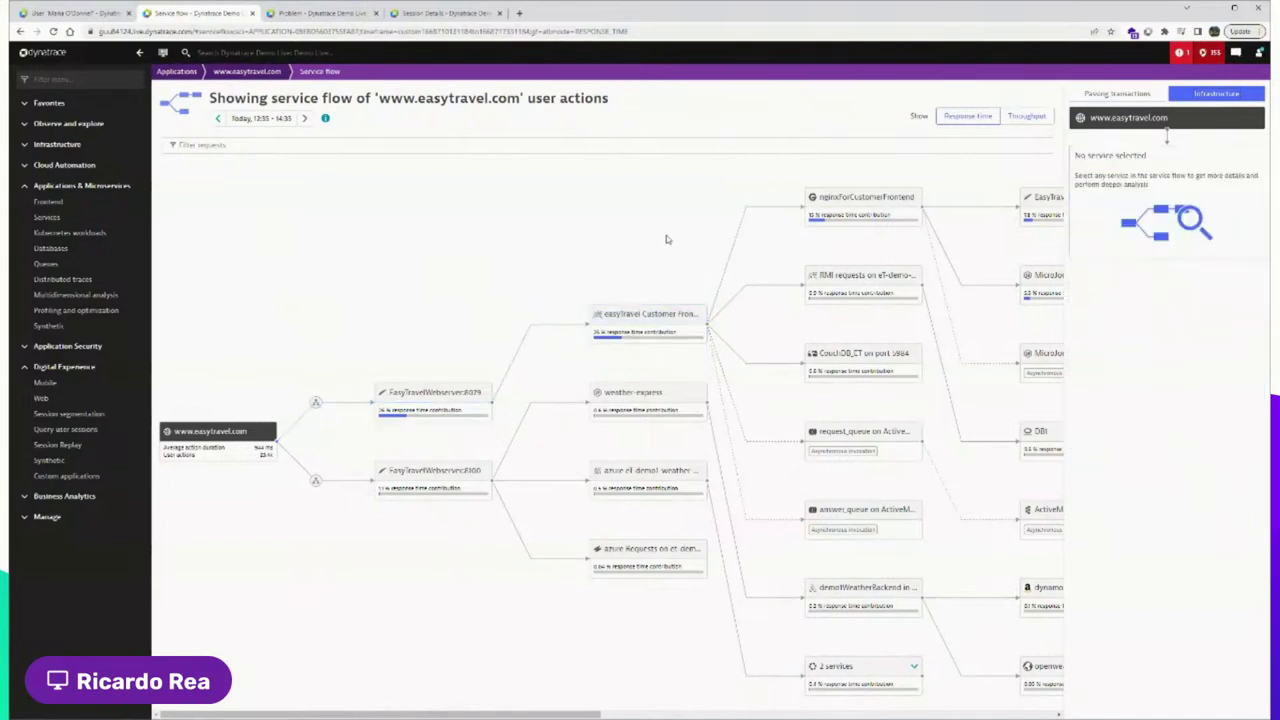
# Open the distributed traces of easyTravel Customer Frontend from the service flow and look through the list of recent traces
pyautogui.click(654, 318)
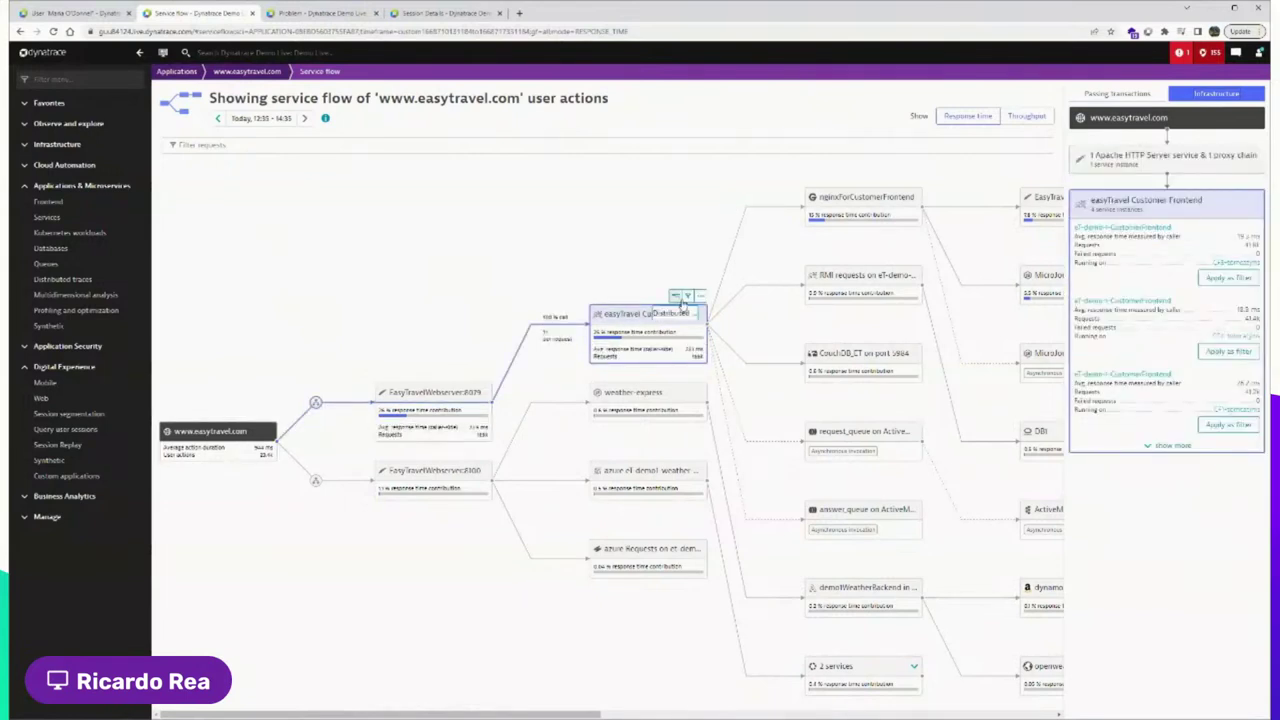
pyautogui.click(676, 298)
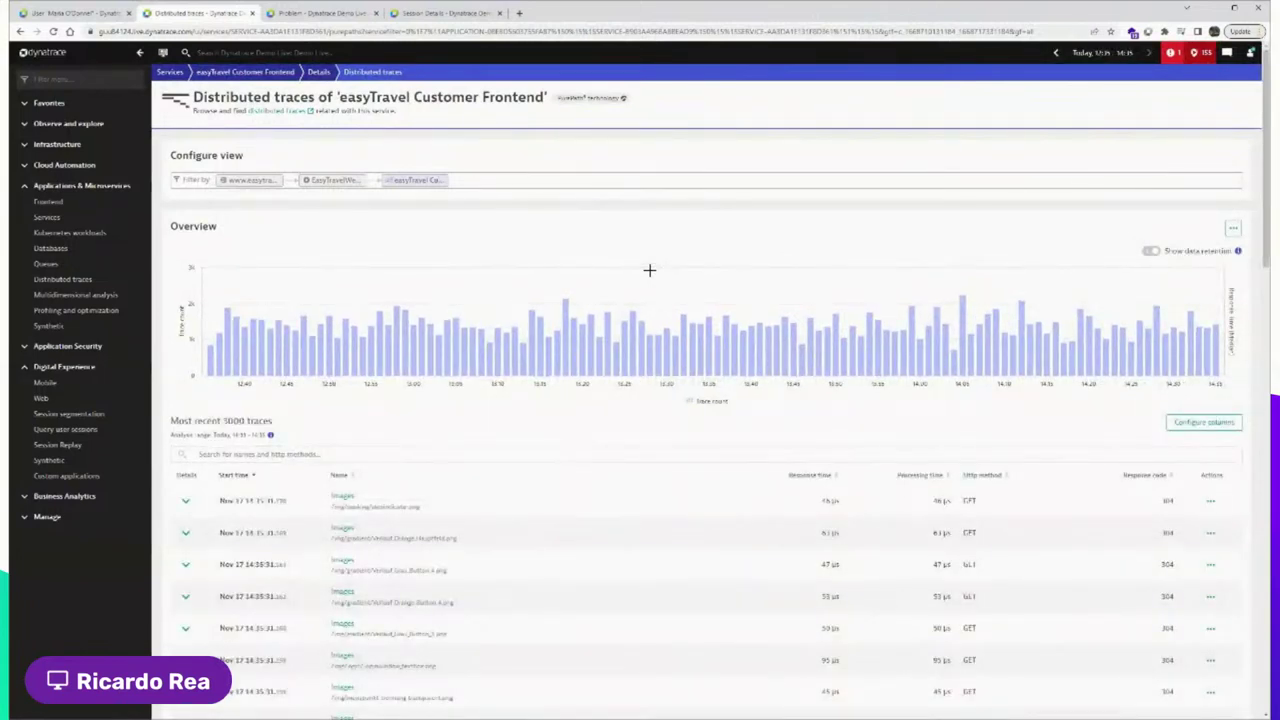
pyautogui.moveTo(605, 98)
pyautogui.scroll(-10, 600, 401)
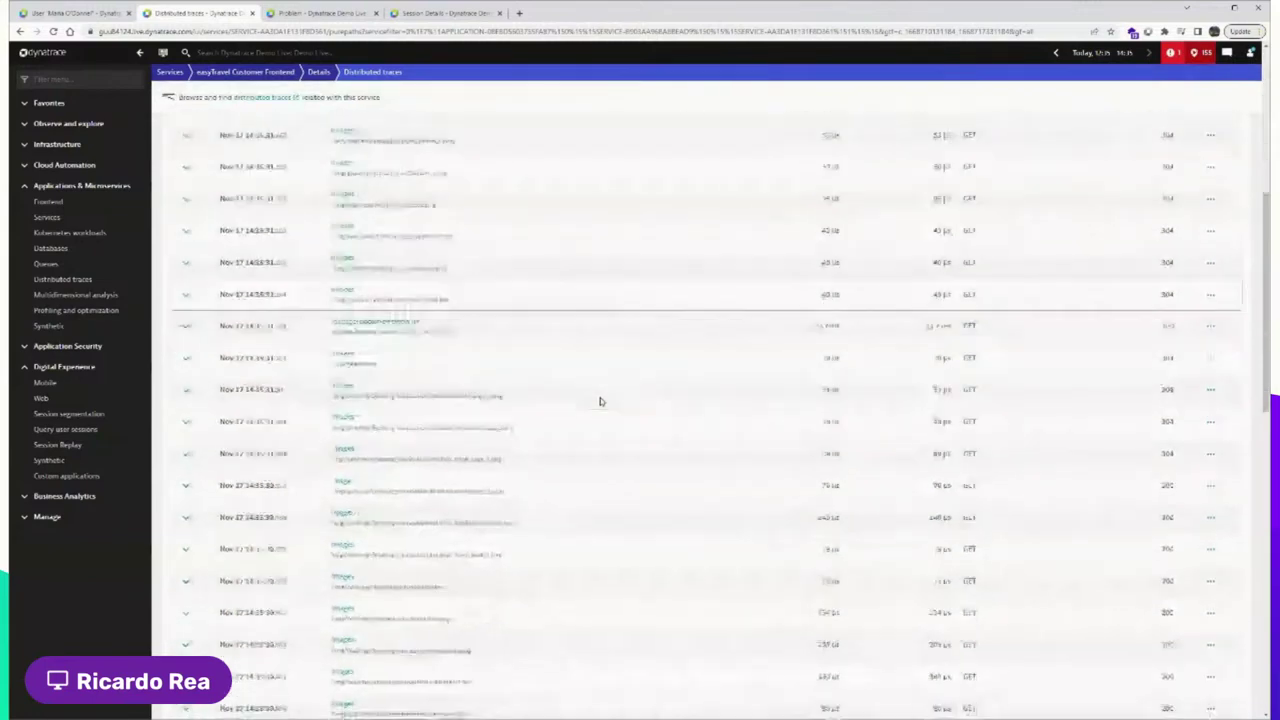
pyautogui.scroll(-5, 600, 401)
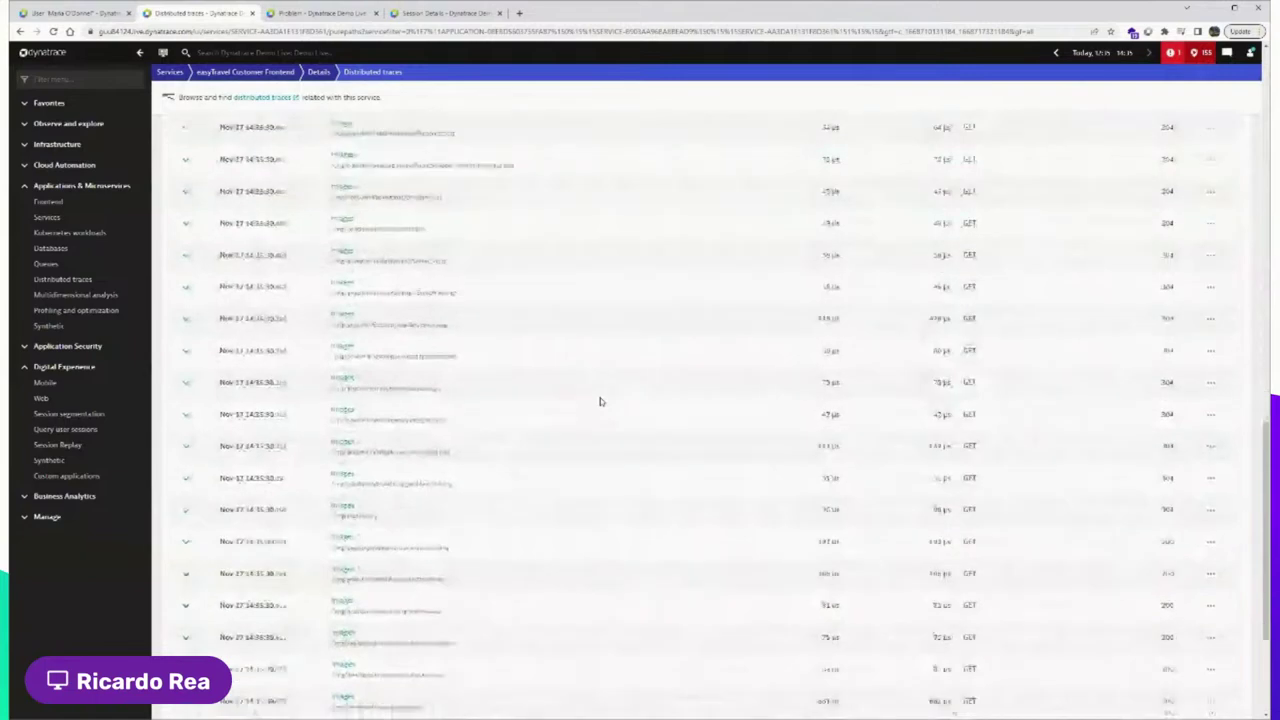
pyautogui.scroll(-5, 600, 401)
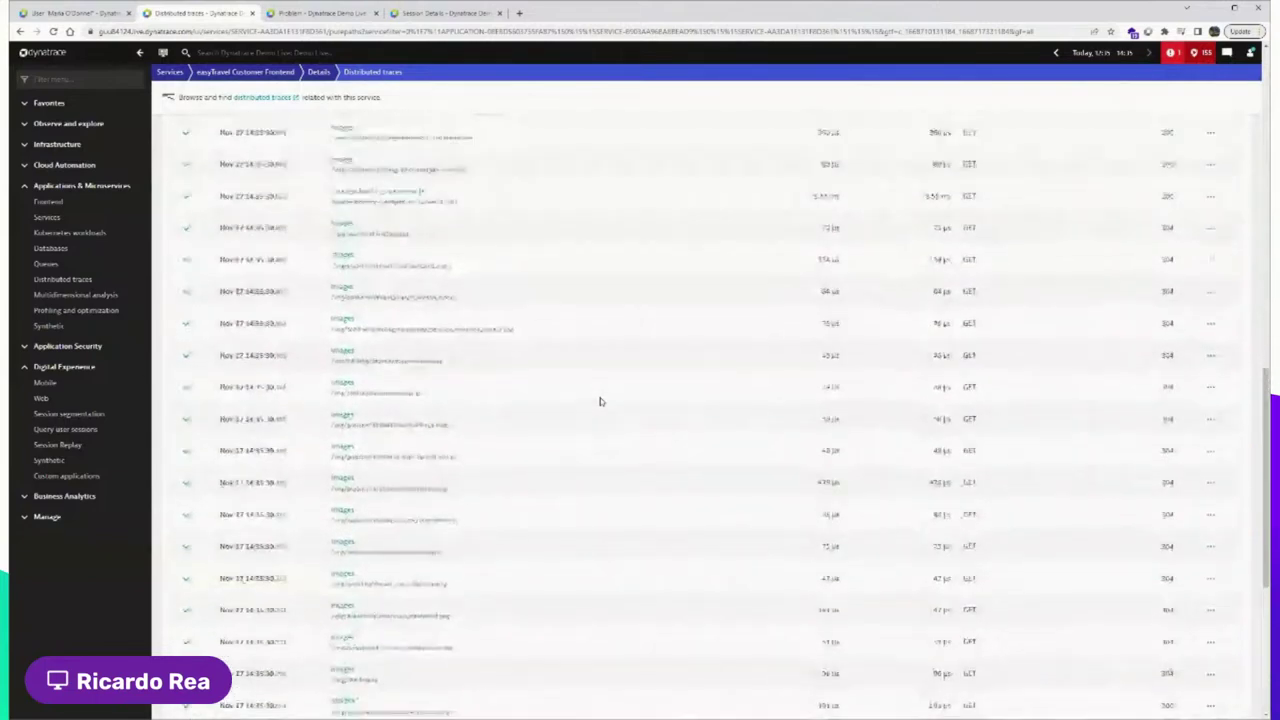
pyautogui.scroll(15, 600, 401)
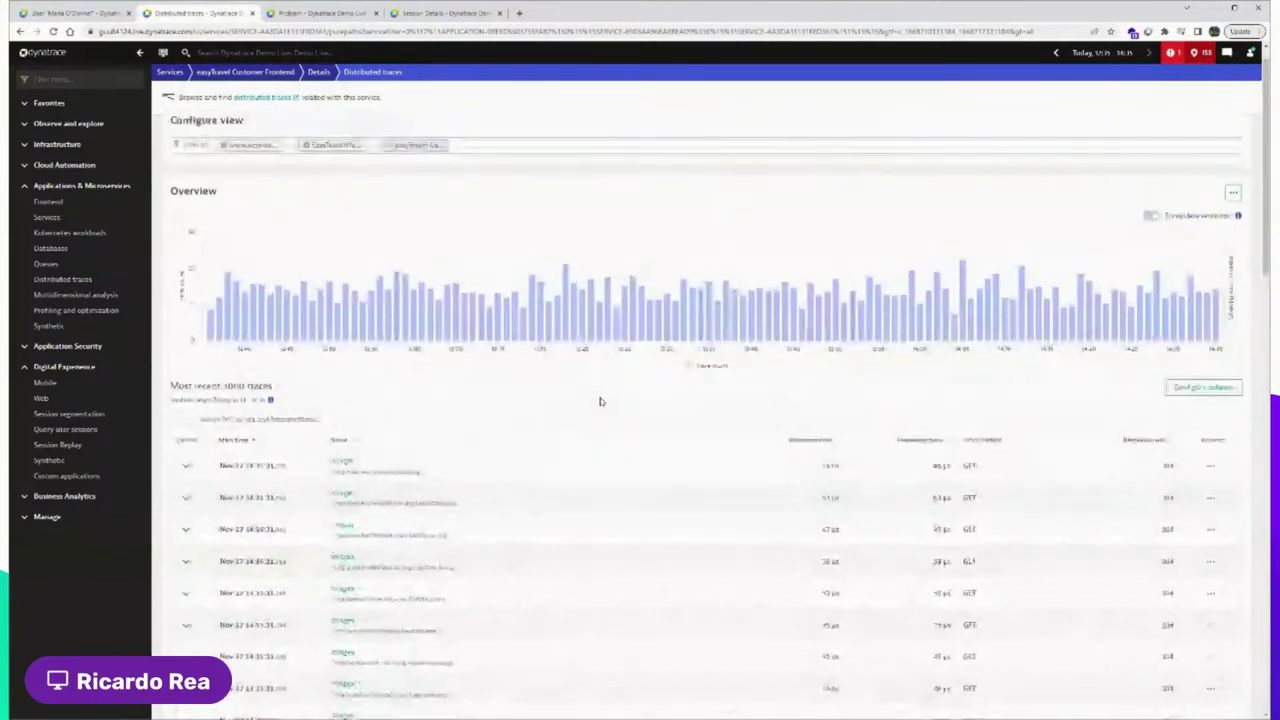
pyautogui.scroll(1, 600, 401)
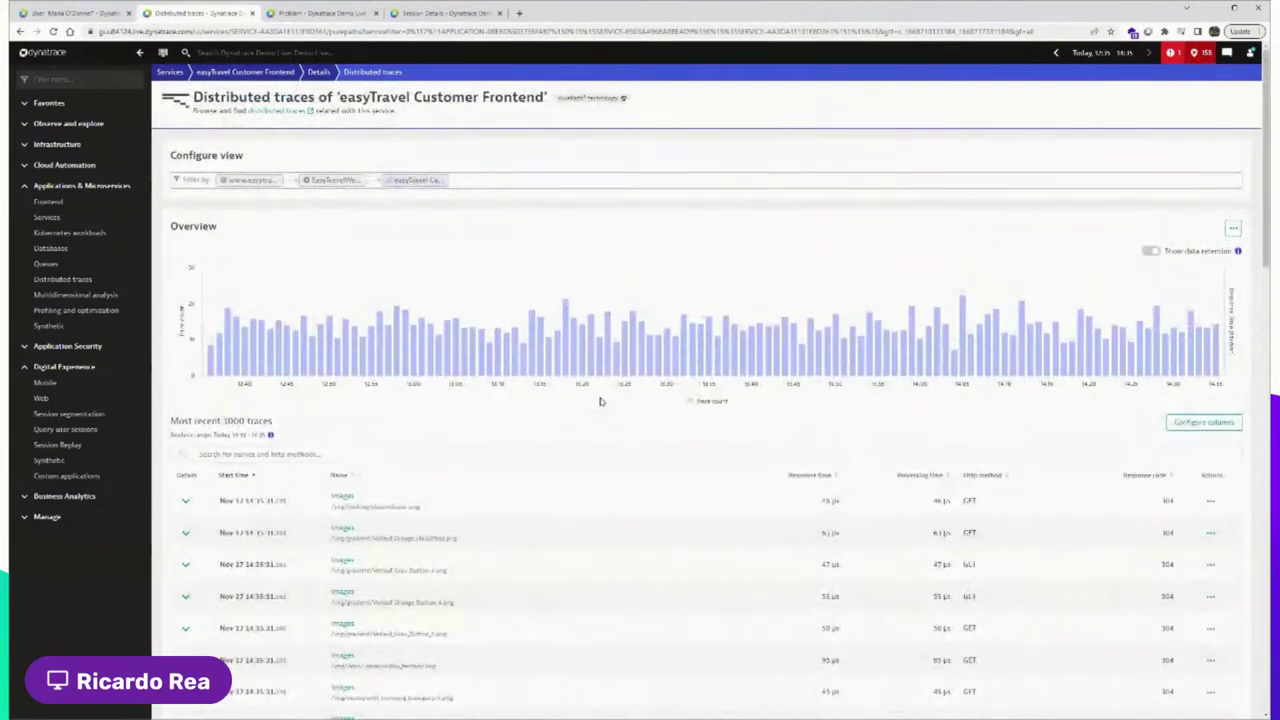
# Search the recent traces for "calcu" and open one of the /CalculateRecommendations traces
pyautogui.click(522, 454)
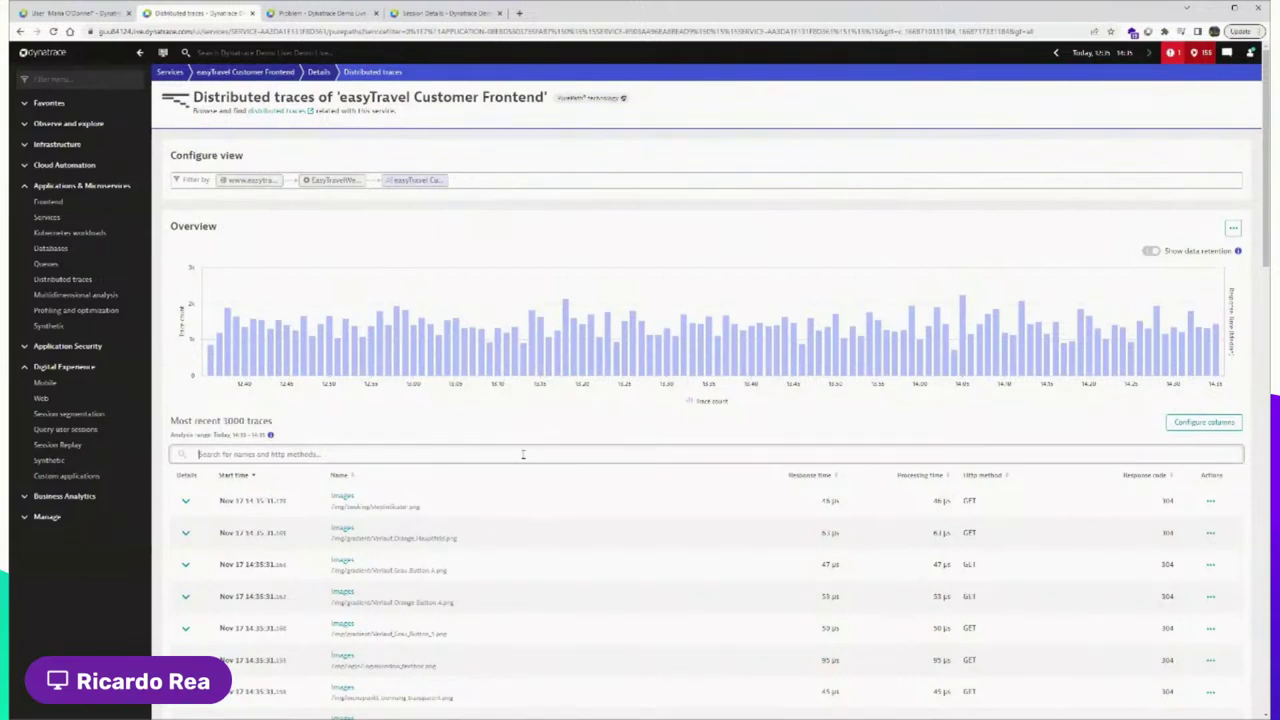
pyautogui.write('calcu')
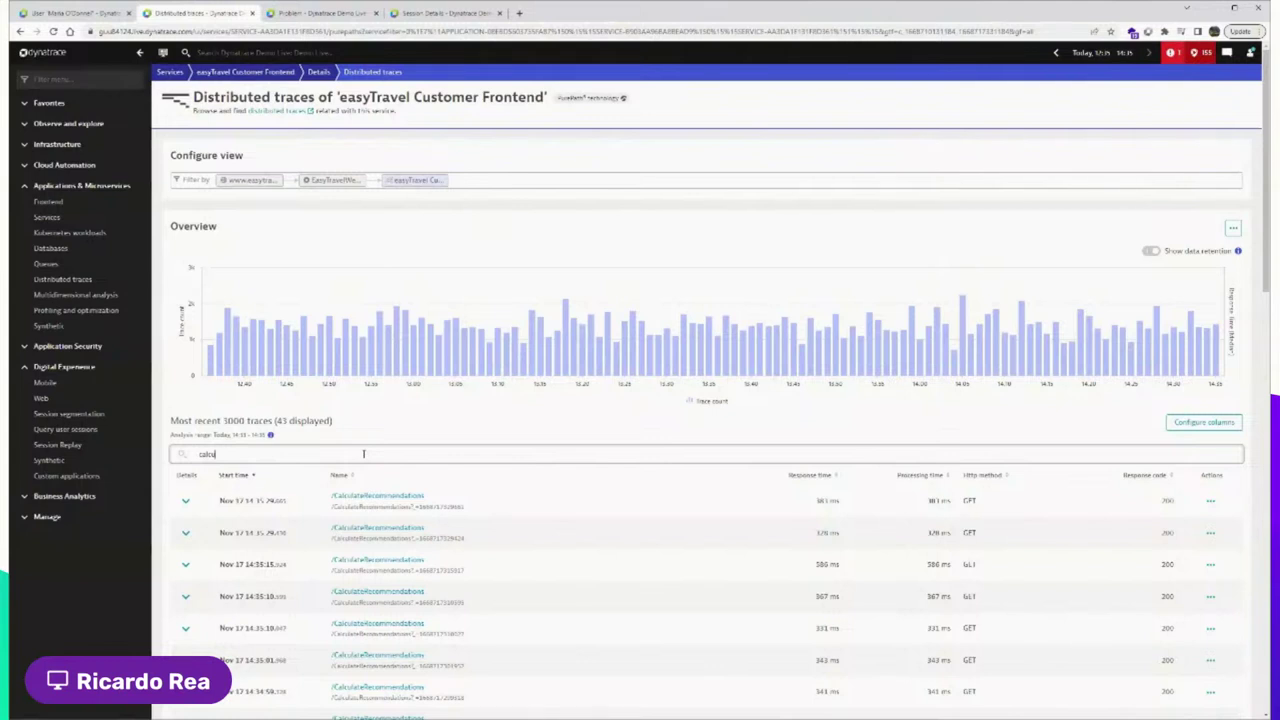
pyautogui.scroll(-1, 375, 486)
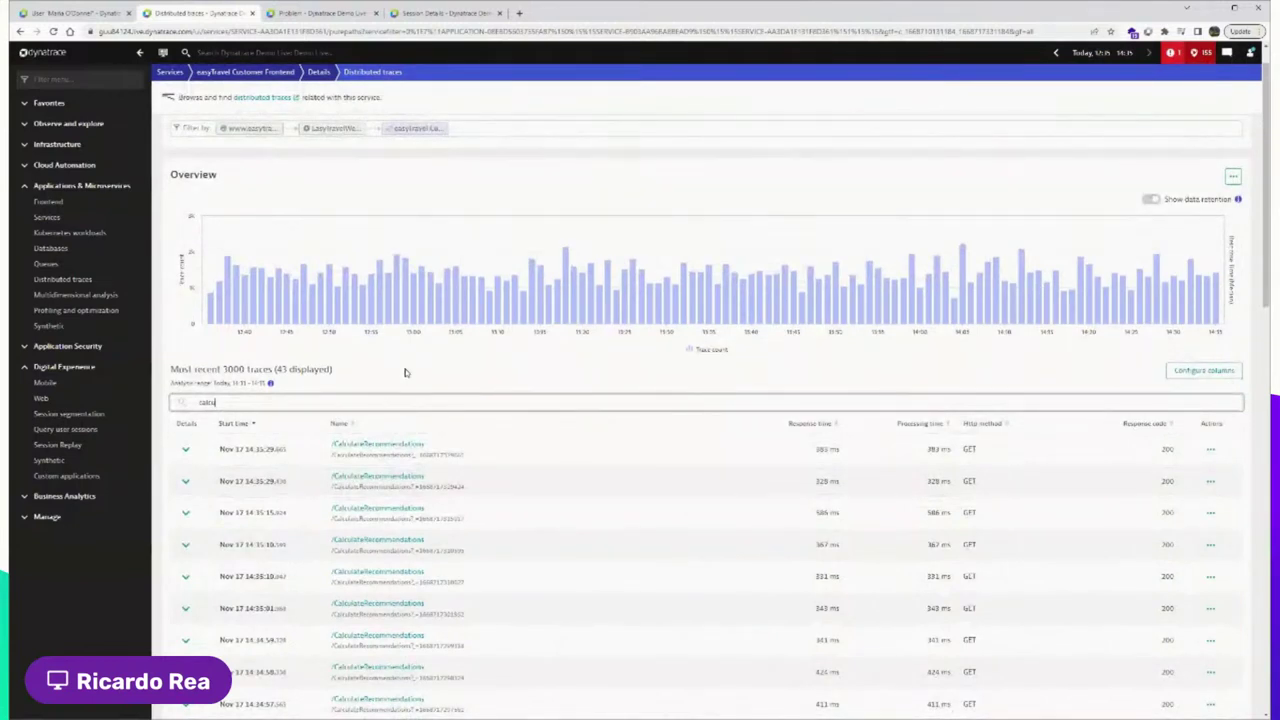
pyautogui.write('u')
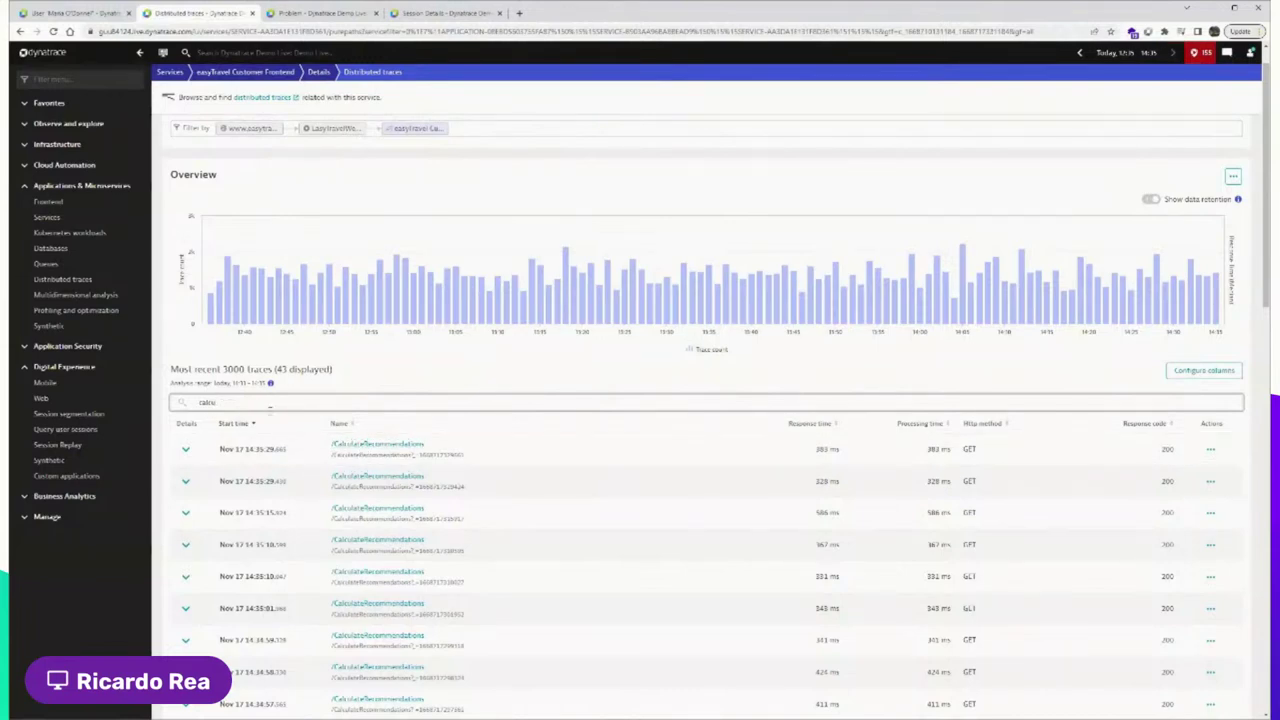
pyautogui.scroll(-1, 363, 449)
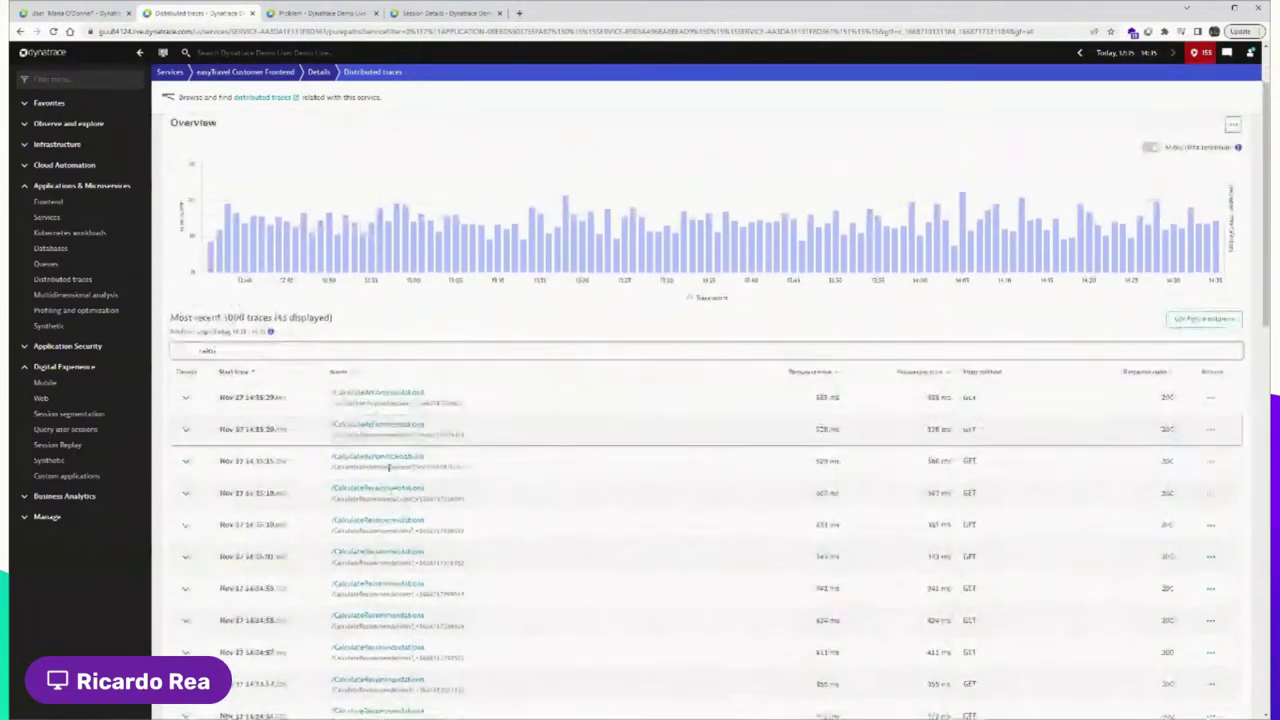
pyautogui.scroll(-4, 388, 466)
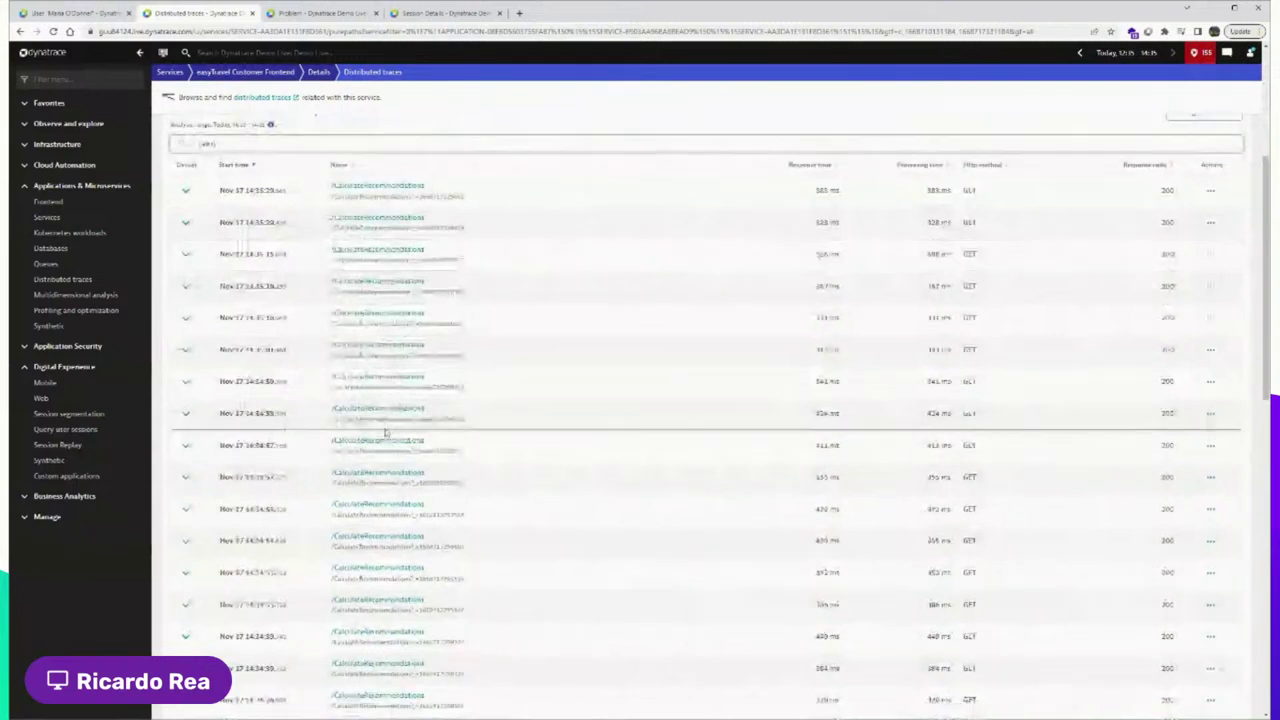
pyautogui.click(381, 473)
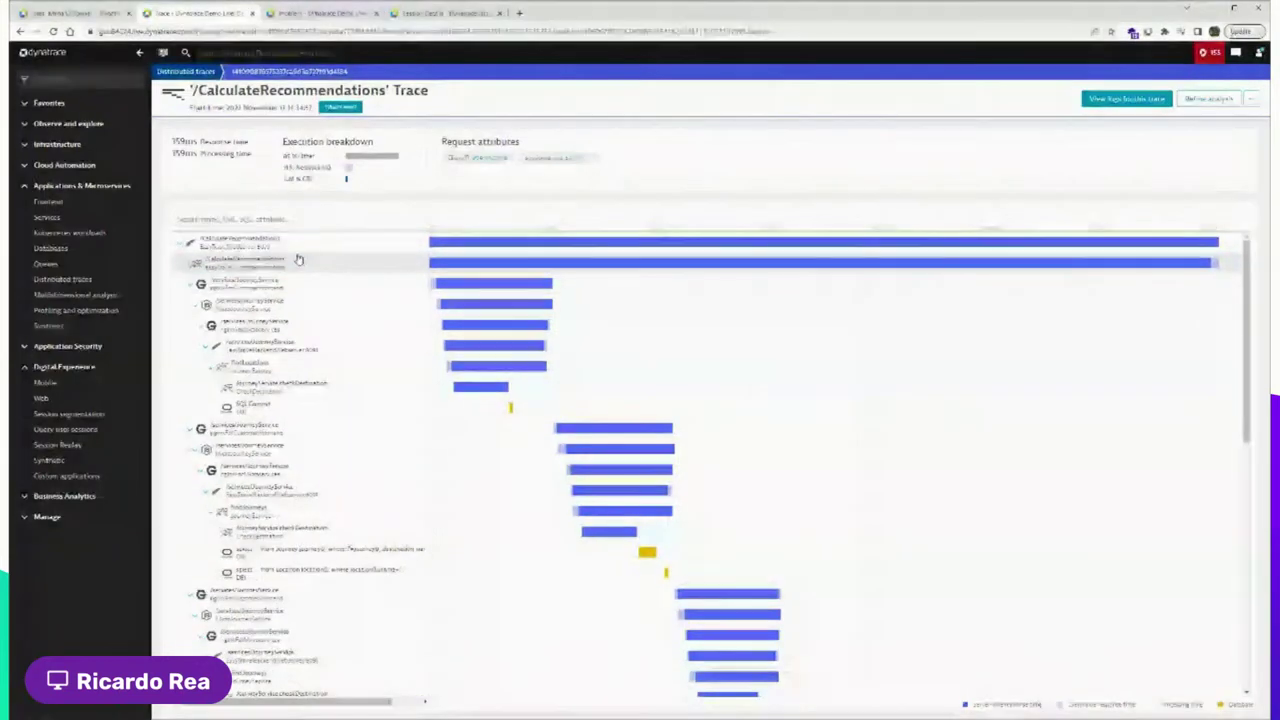
# Open the summary of the top-level /CalculateRecommendations request and highlight its linked user action in the topology details
pyautogui.click(268, 241)
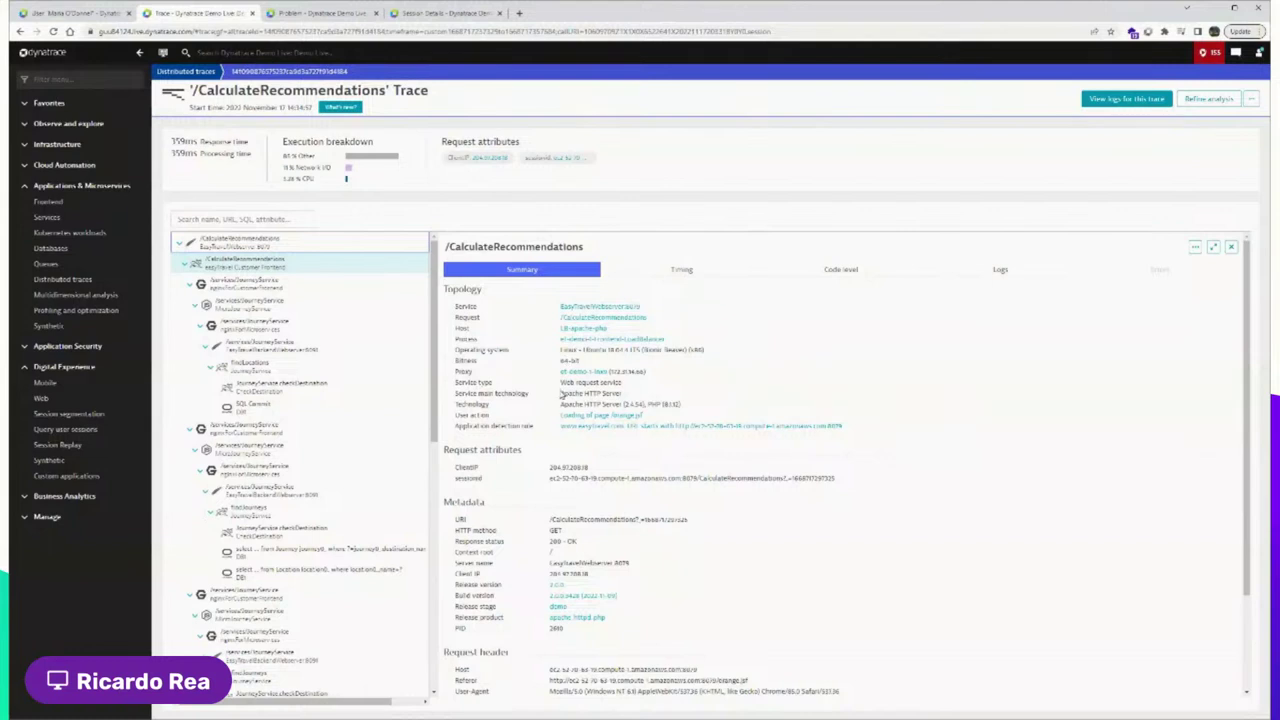
pyautogui.moveTo(655, 420); pyautogui.dragTo(558, 416)
pyautogui.moveTo(652, 419); pyautogui.dragTo(560, 420)
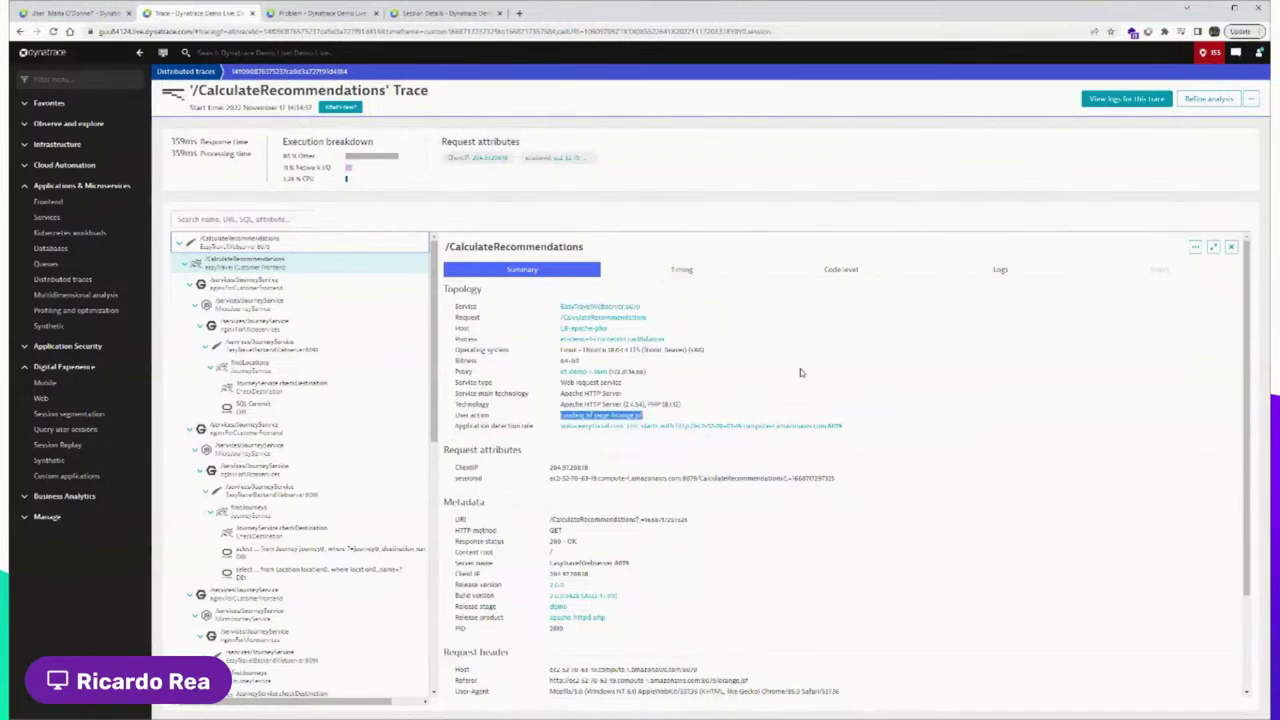
pyautogui.click(906, 380)
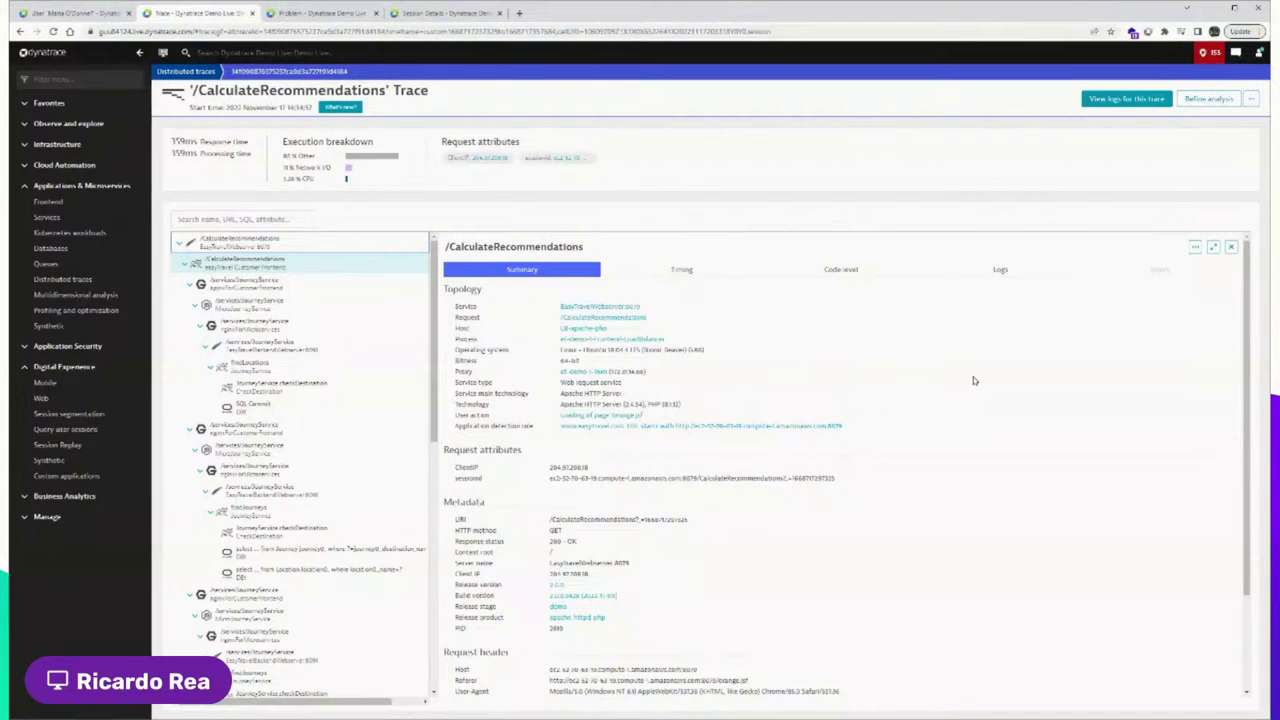
# Review the metadata of the /CalculateRecommendations request, and close its details to return to the trace waterfall
pyautogui.scroll(-1, 940, 380)
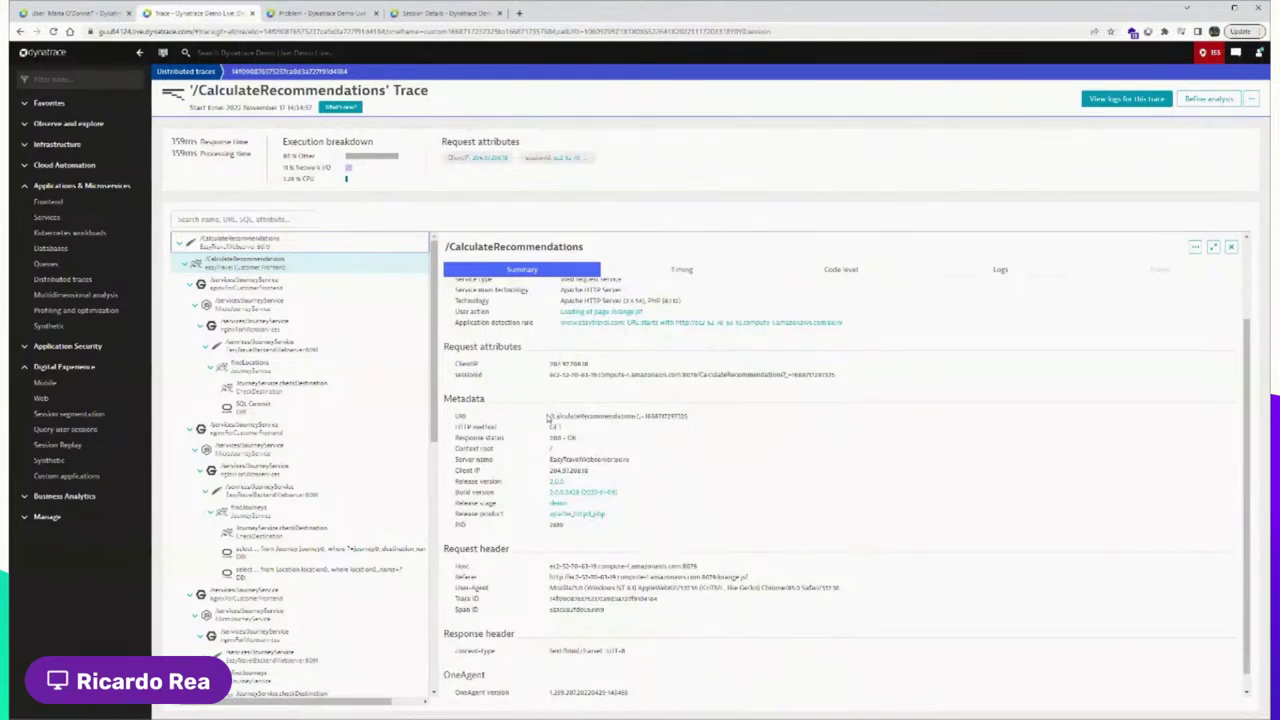
pyautogui.moveTo(549, 417); pyautogui.dragTo(653, 531)
pyautogui.click(806, 496)
pyautogui.click(1231, 246)
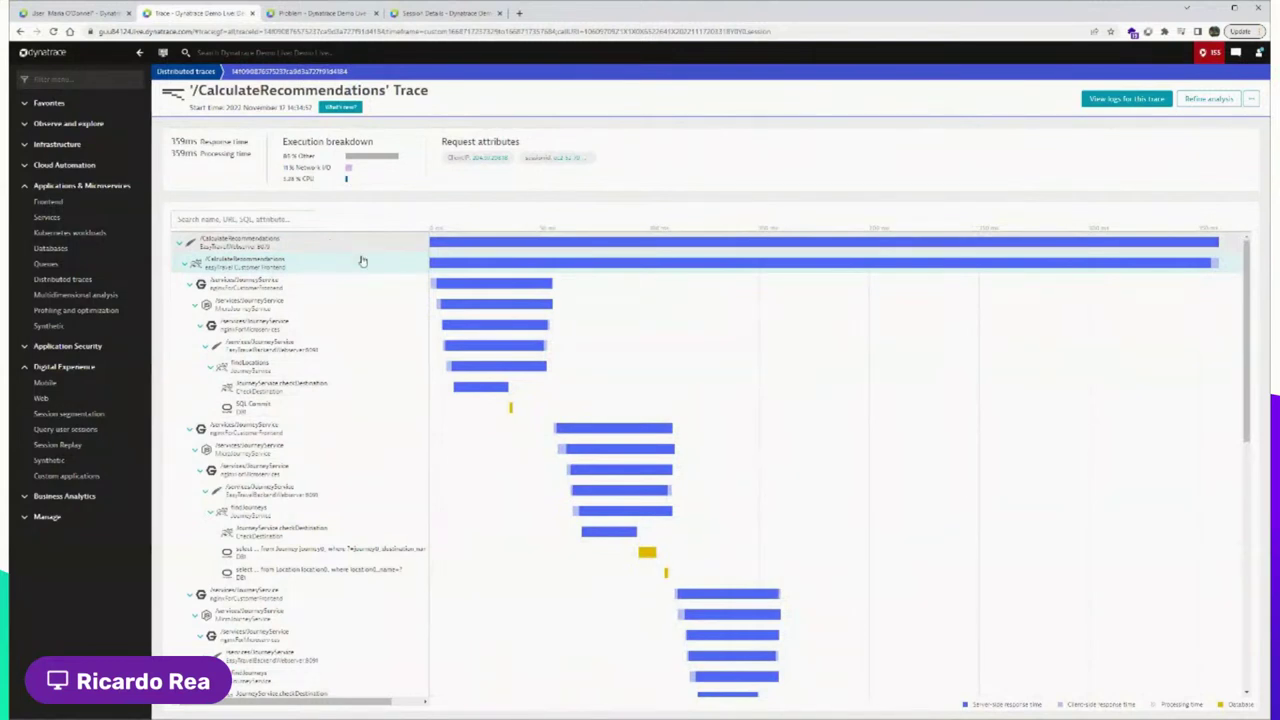
pyautogui.moveTo(466, 286)
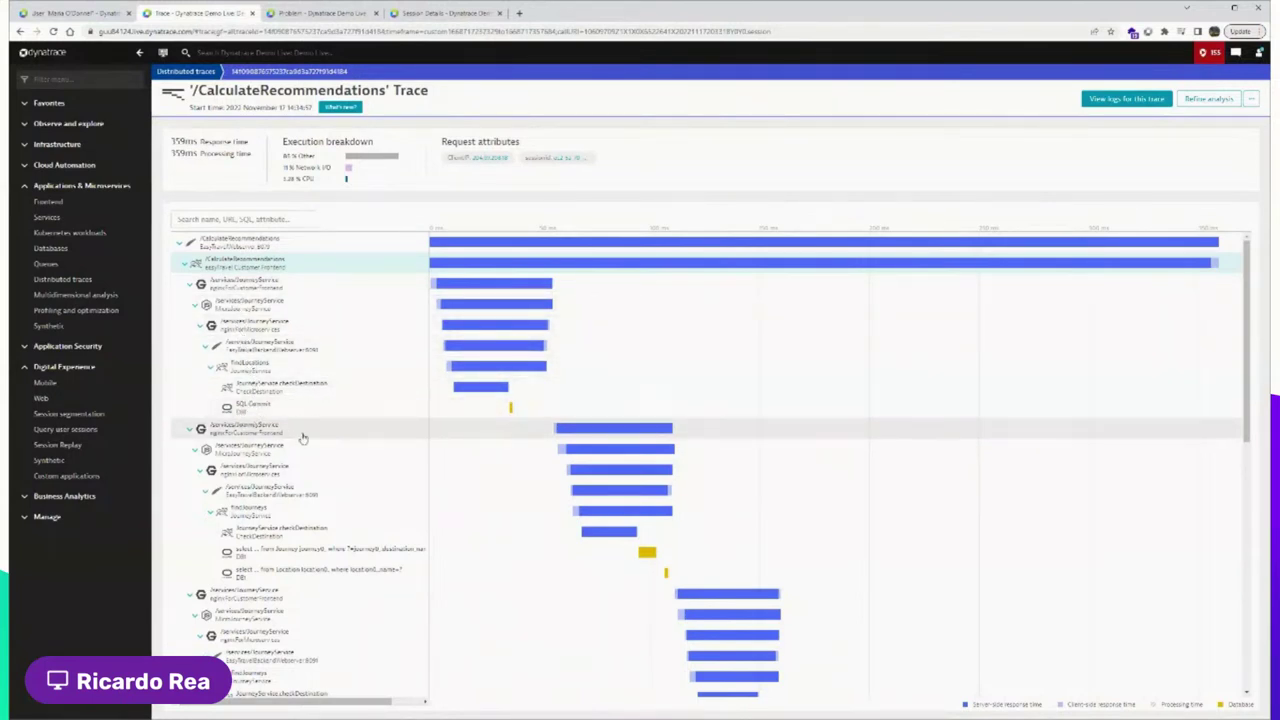
# Look through the whole waterfall of the /CalculateRecommendations trace, down to the last service and database calls
pyautogui.scroll(-1, 260, 450)
pyautogui.scroll(-5, 260, 450)
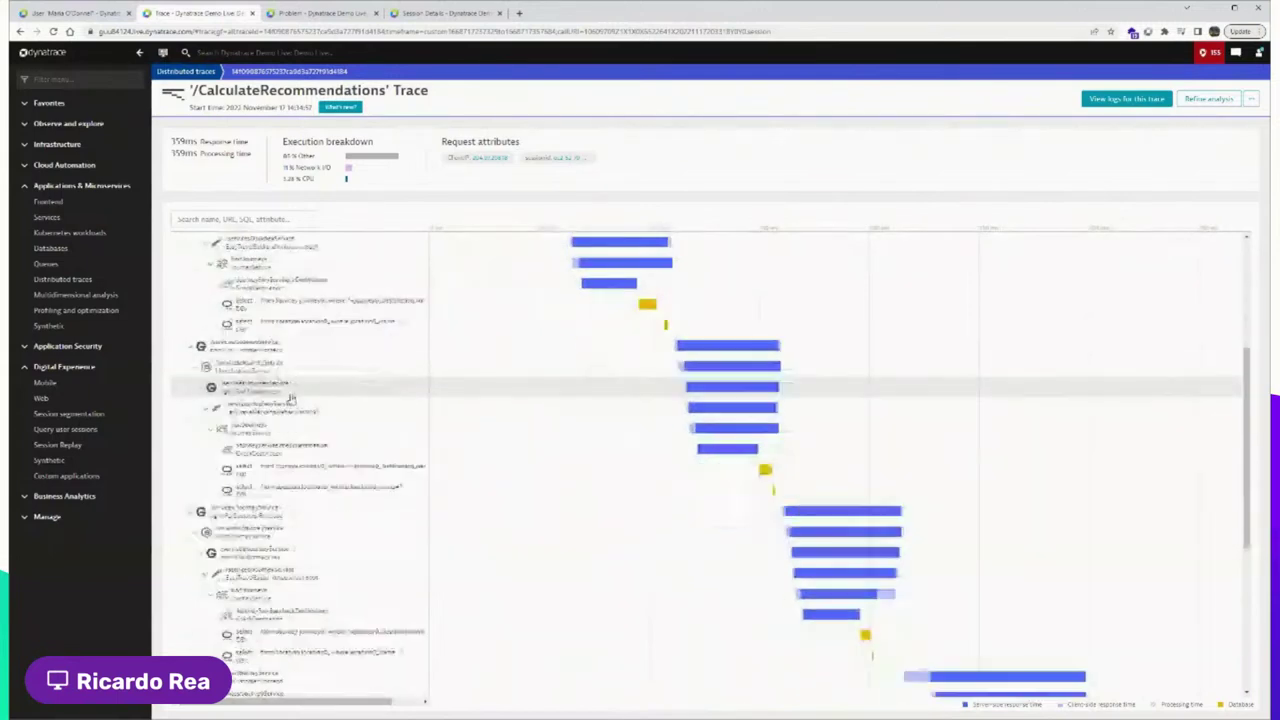
pyautogui.scroll(6, 305, 415)
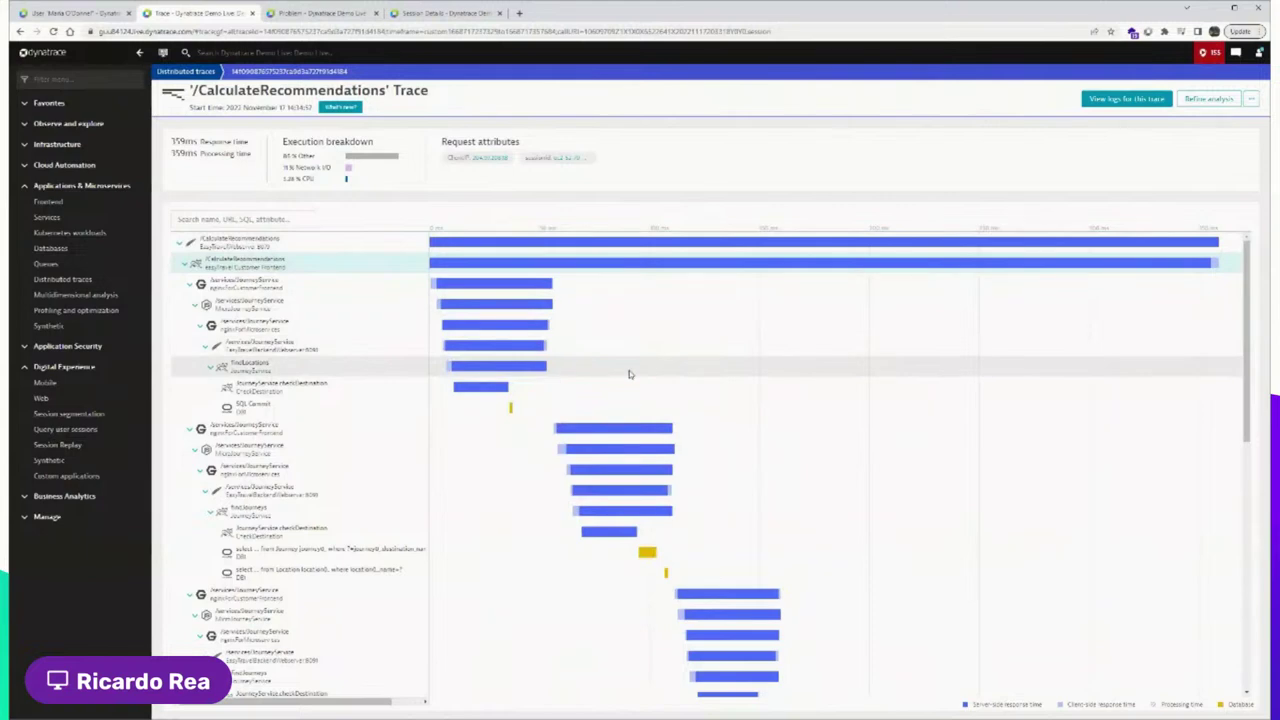
pyautogui.scroll(-5, 629, 374)
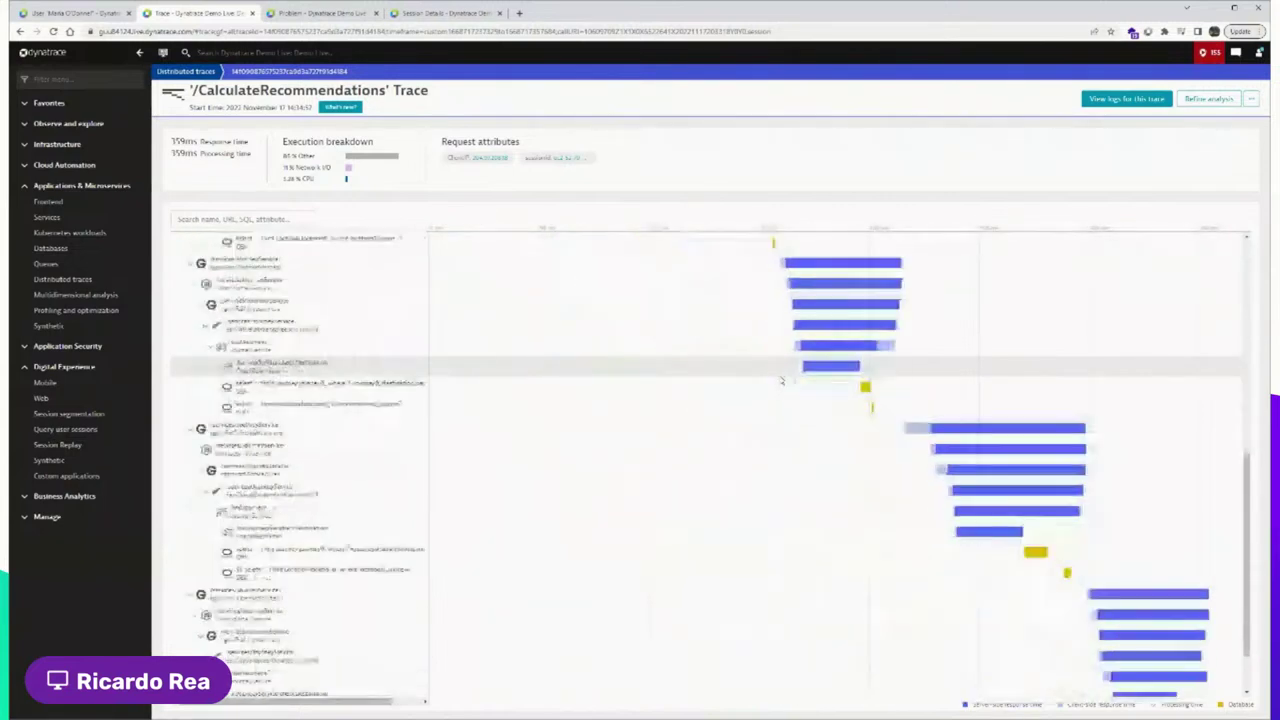
pyautogui.scroll(-1, 782, 381)
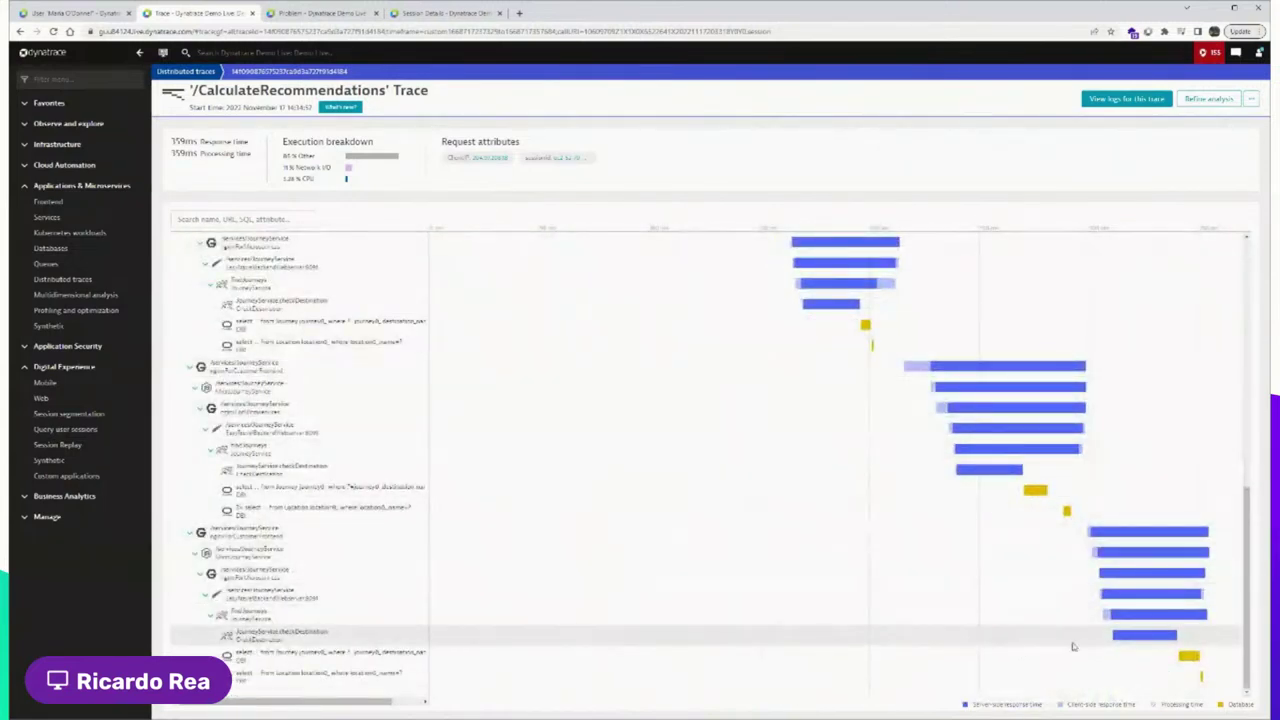
pyautogui.scroll(5, 1001, 605)
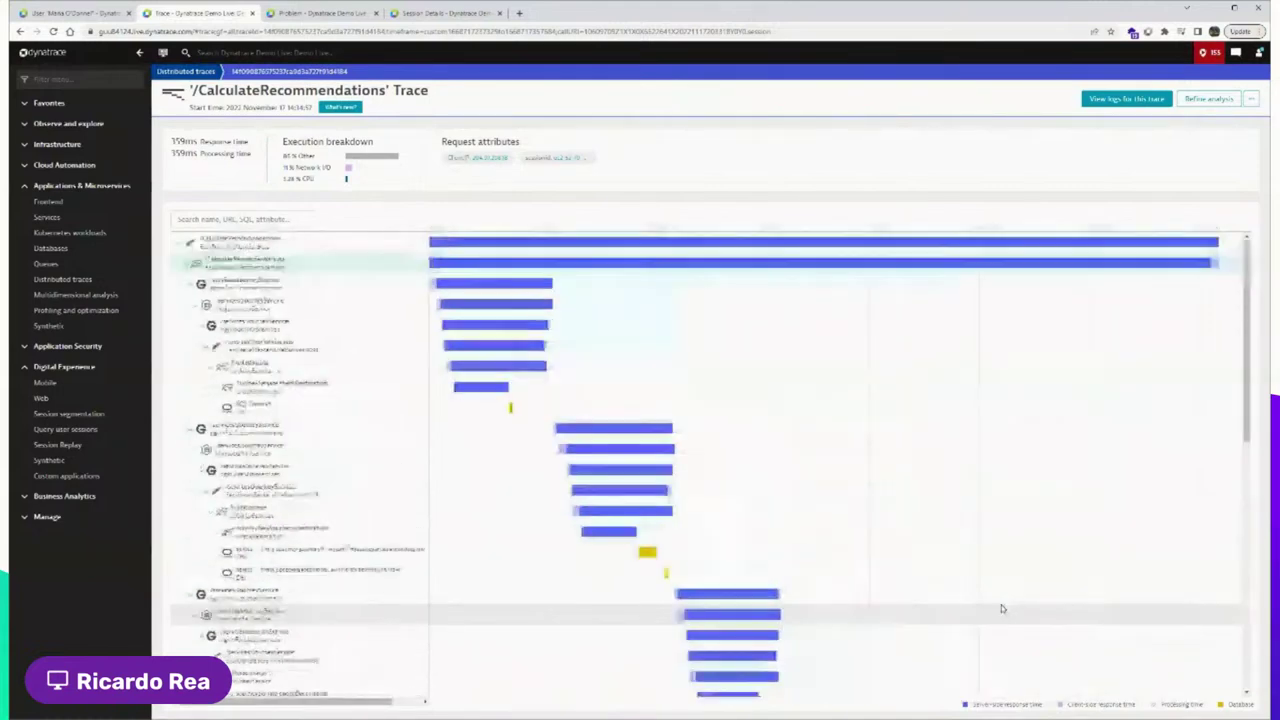
# Review the timing breakdown and code-level details of the top-level /CalculateRecommendations request, and close its details
pyautogui.click(323, 250)
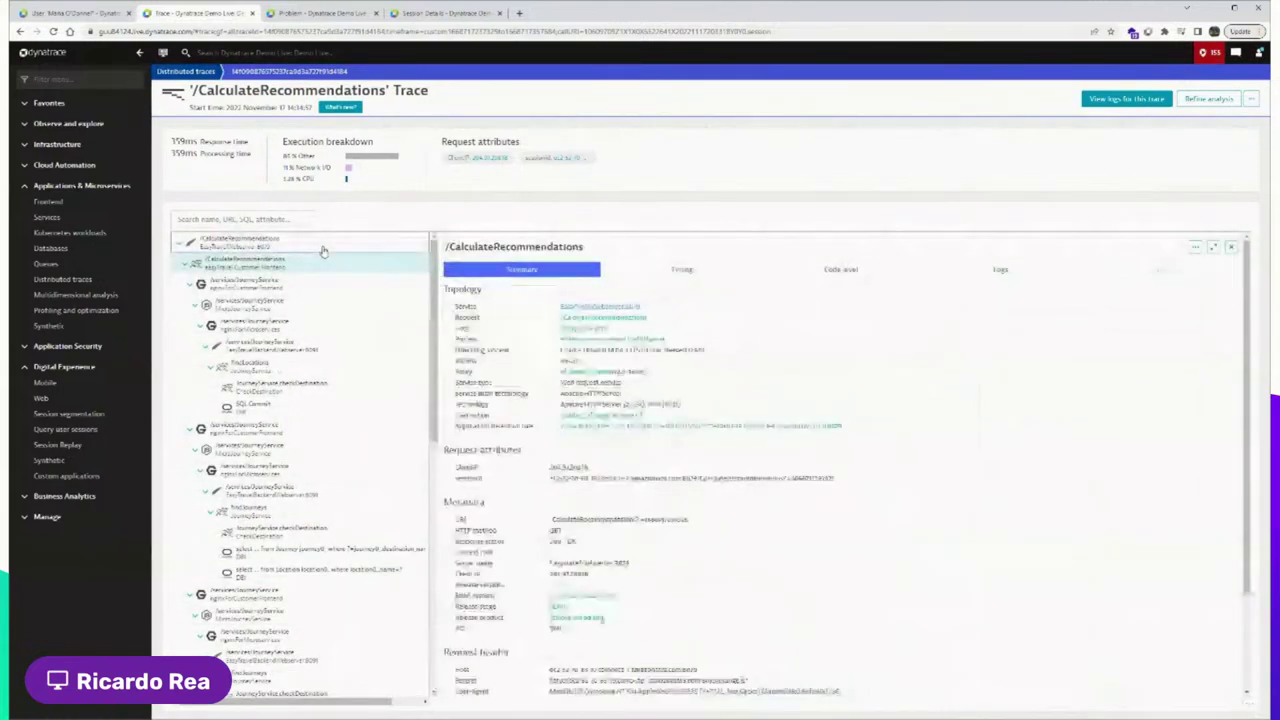
pyautogui.click(682, 269)
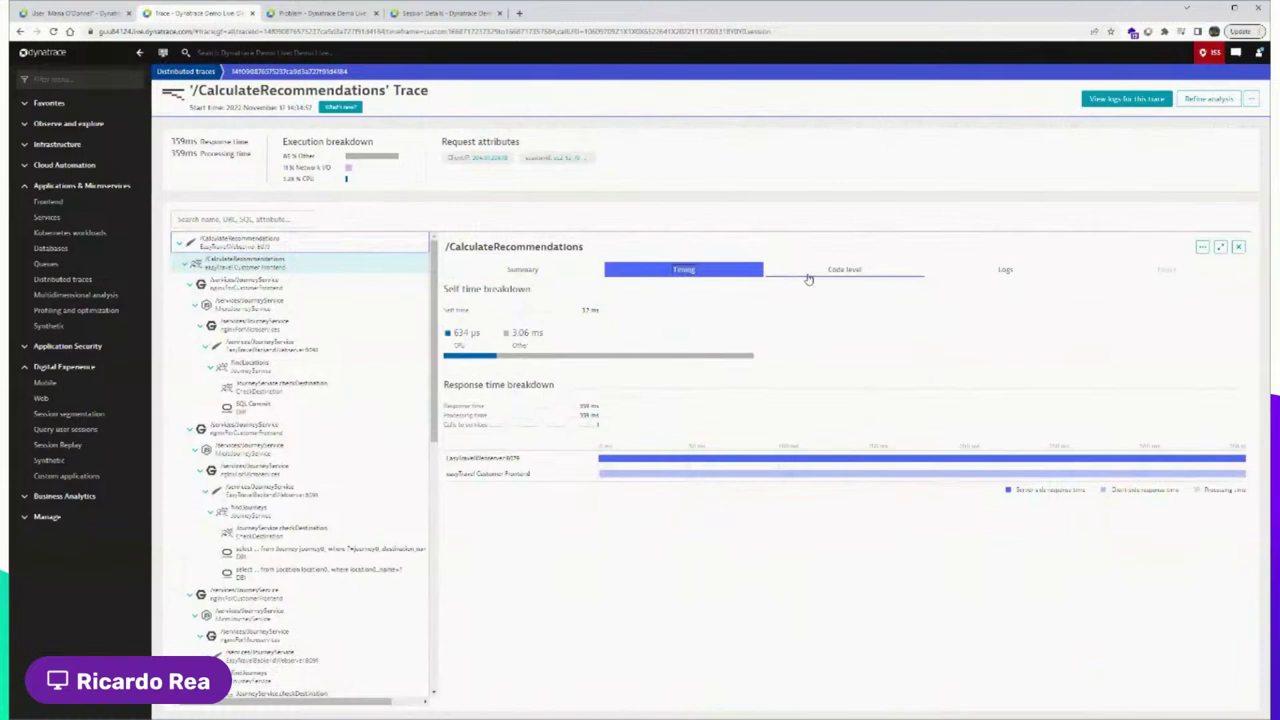
pyautogui.click(815, 272)
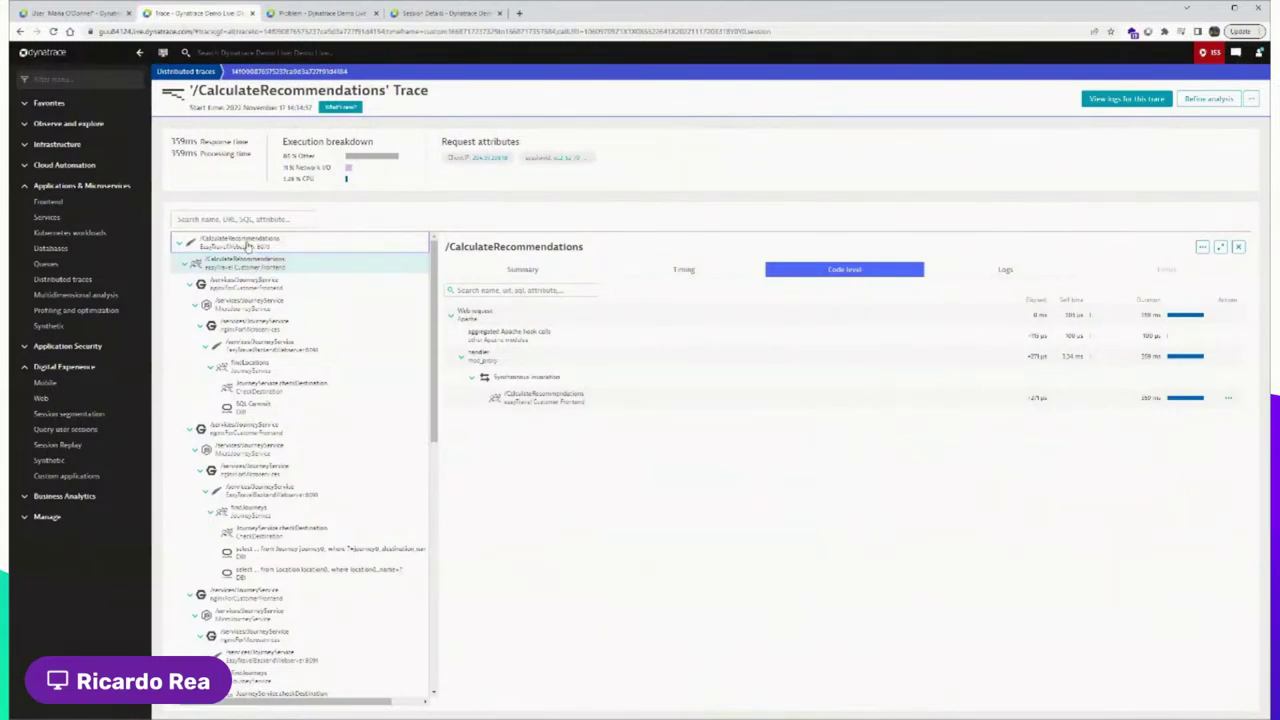
pyautogui.click(250, 245)
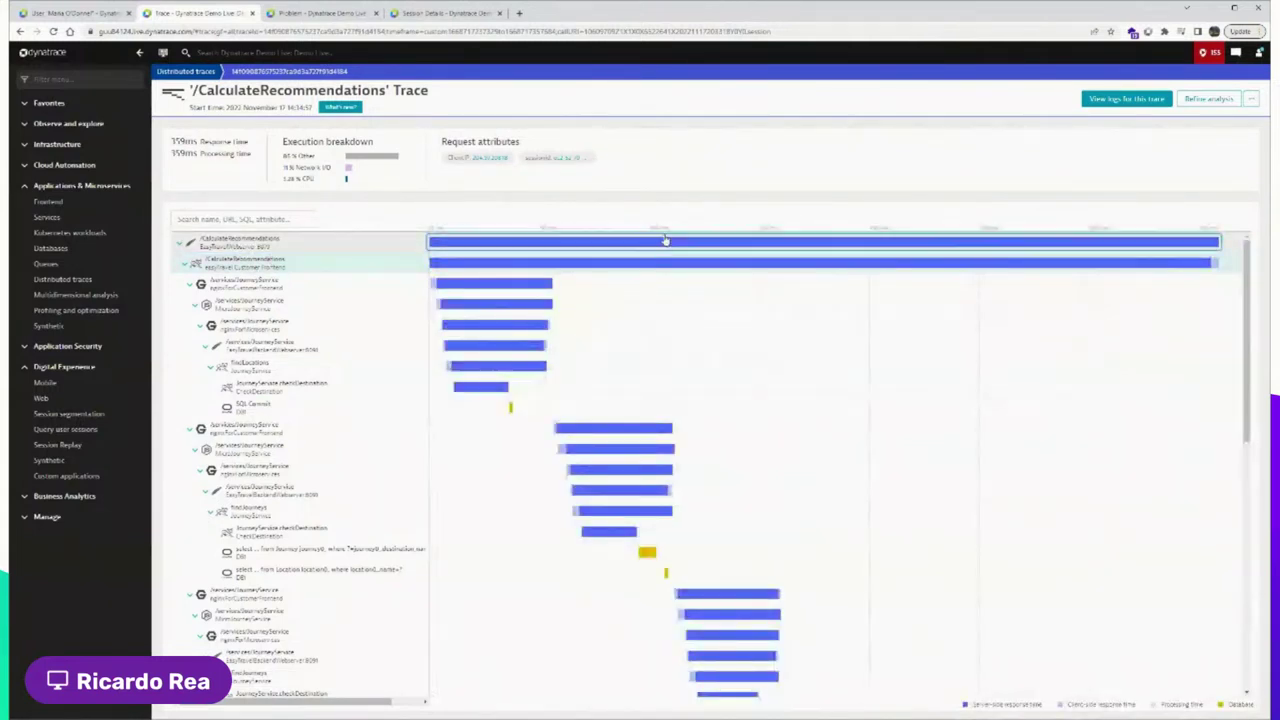
# Check the logs of the top-level /CalculateRecommendations request, and return to the trace waterfall
pyautogui.click(276, 240)
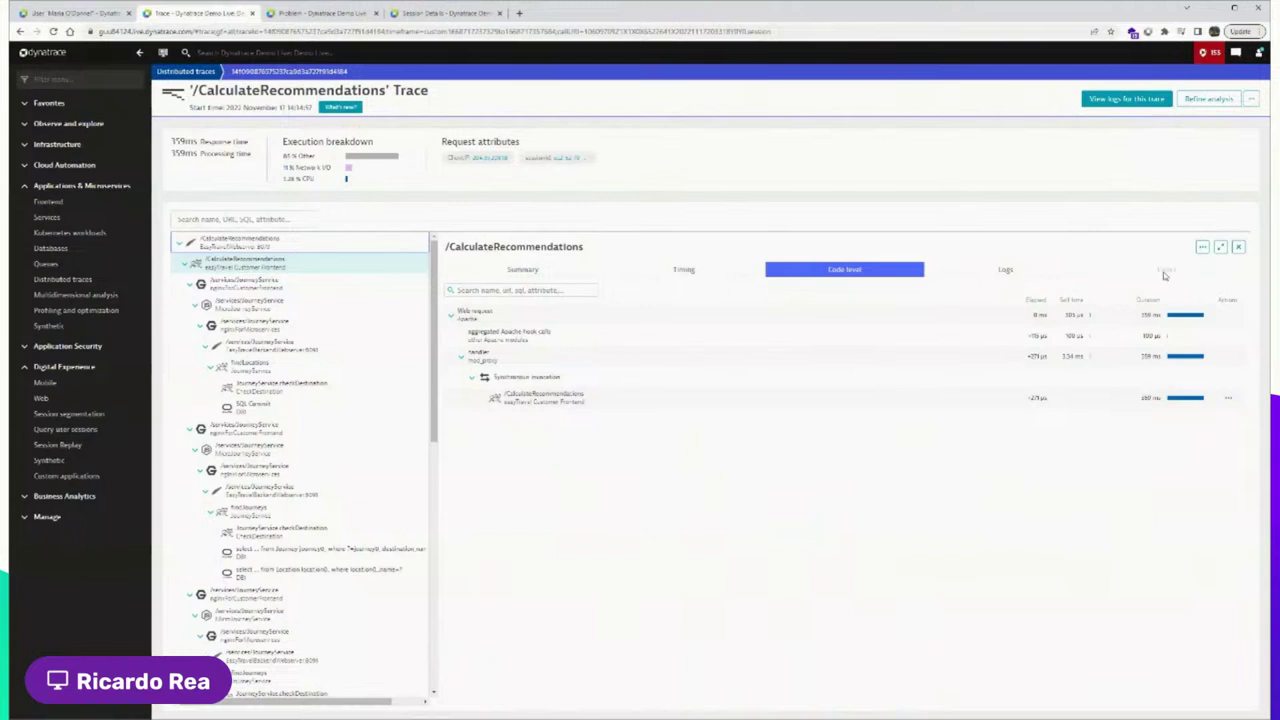
pyautogui.click(1004, 271)
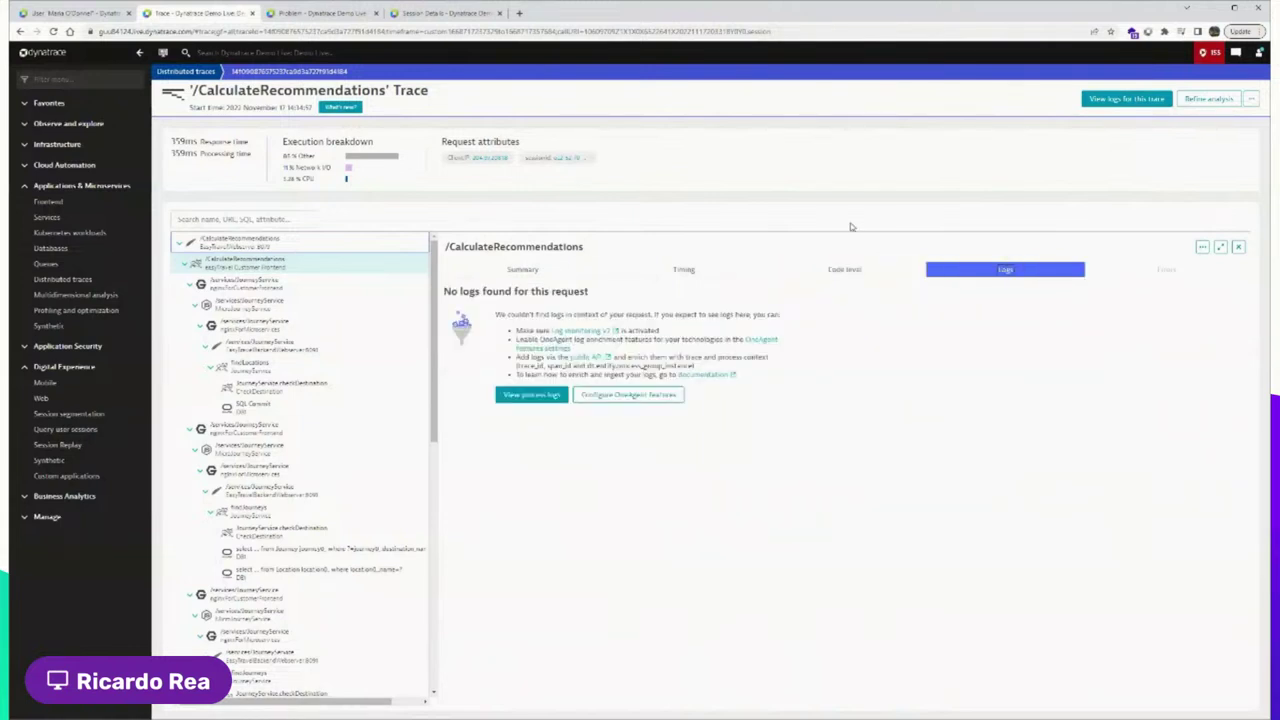
pyautogui.click(292, 248)
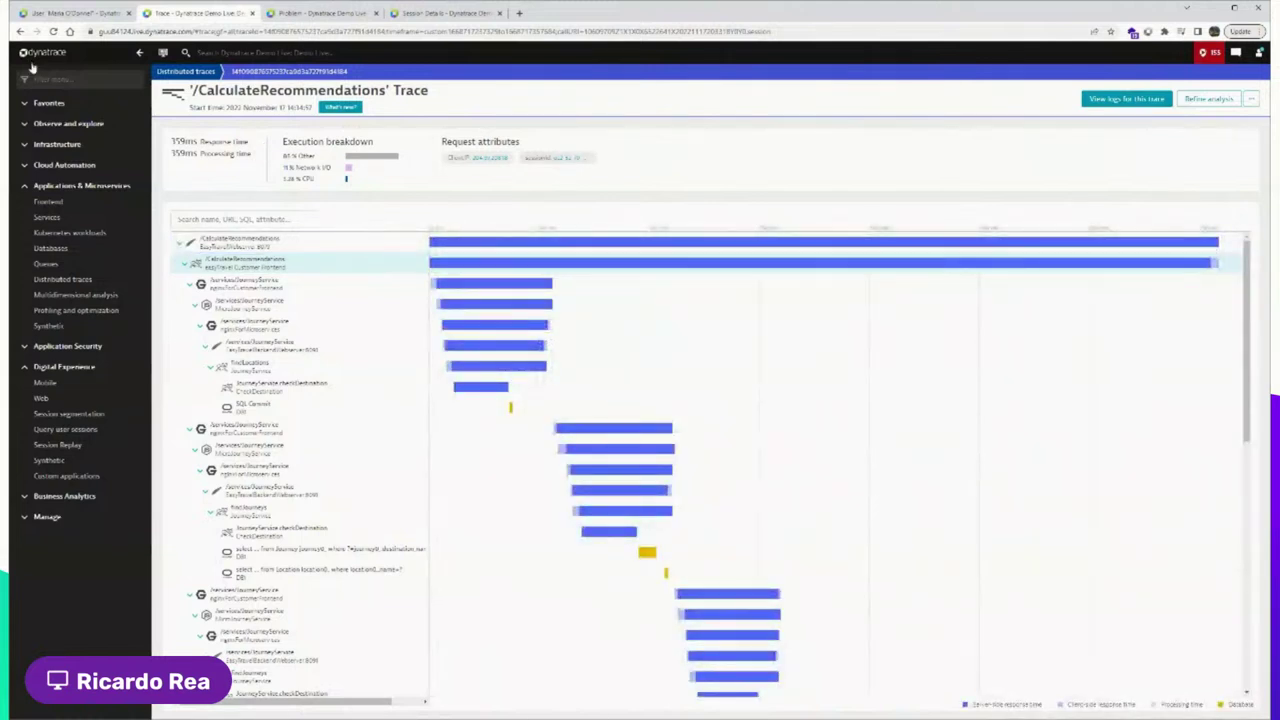
pyautogui.hotkey('alt', 'Left')
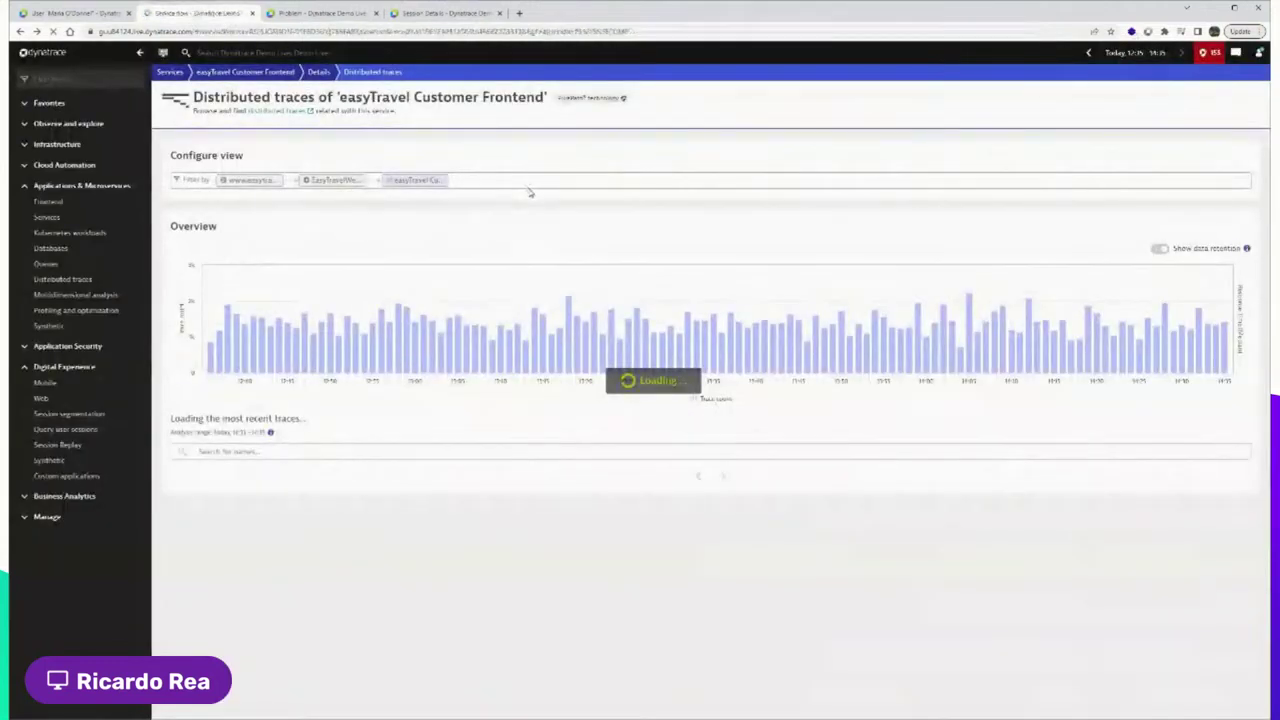
pyautogui.hotkey('alt', 'Left')
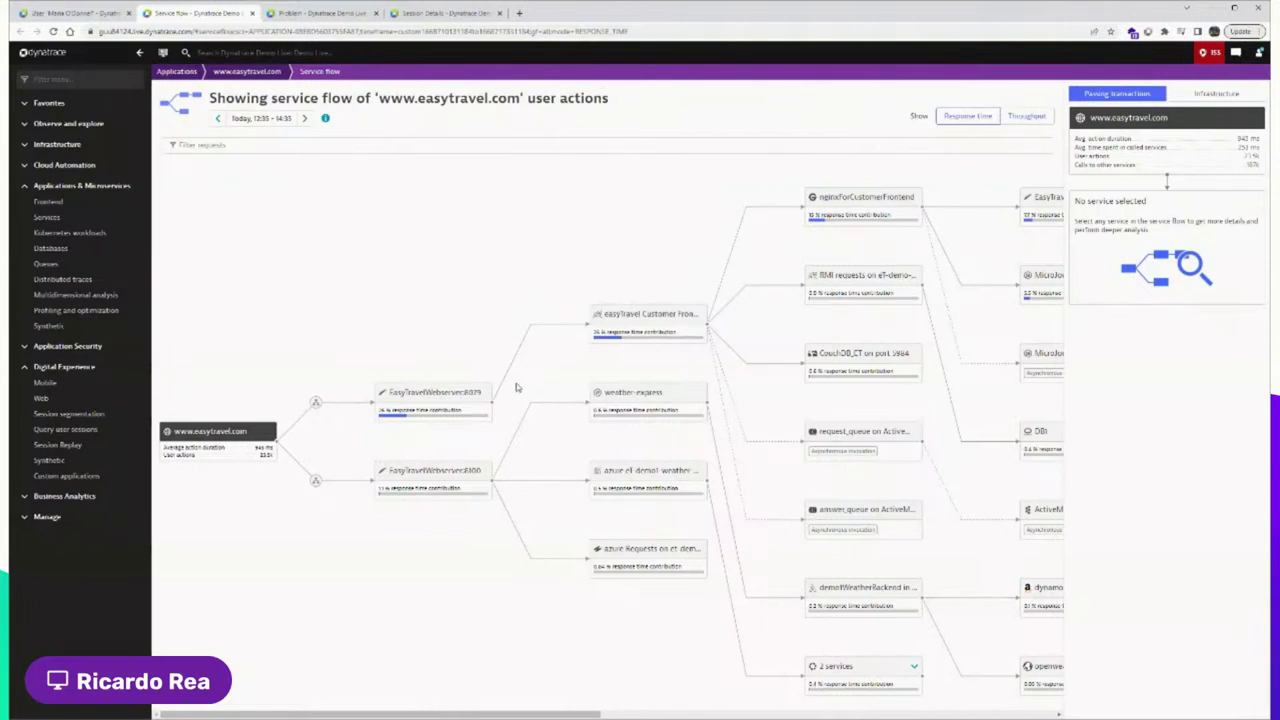
pyautogui.click(79, 367)
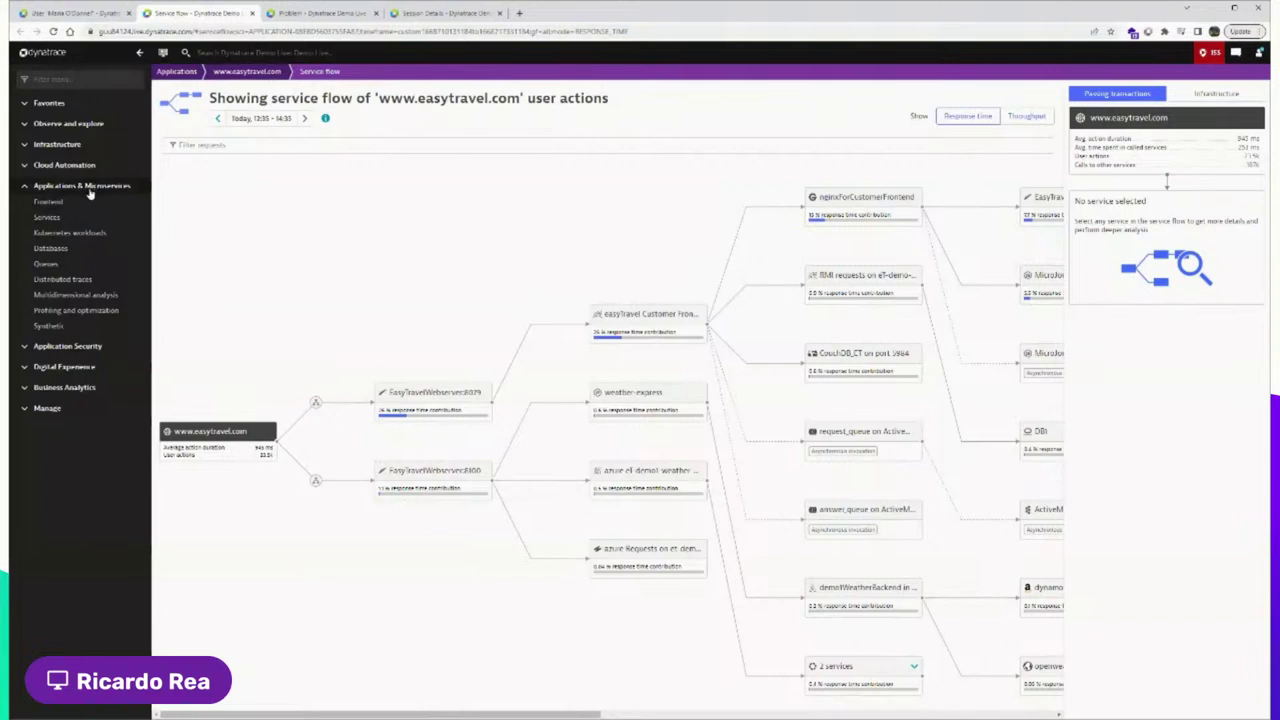
pyautogui.click(52, 219)
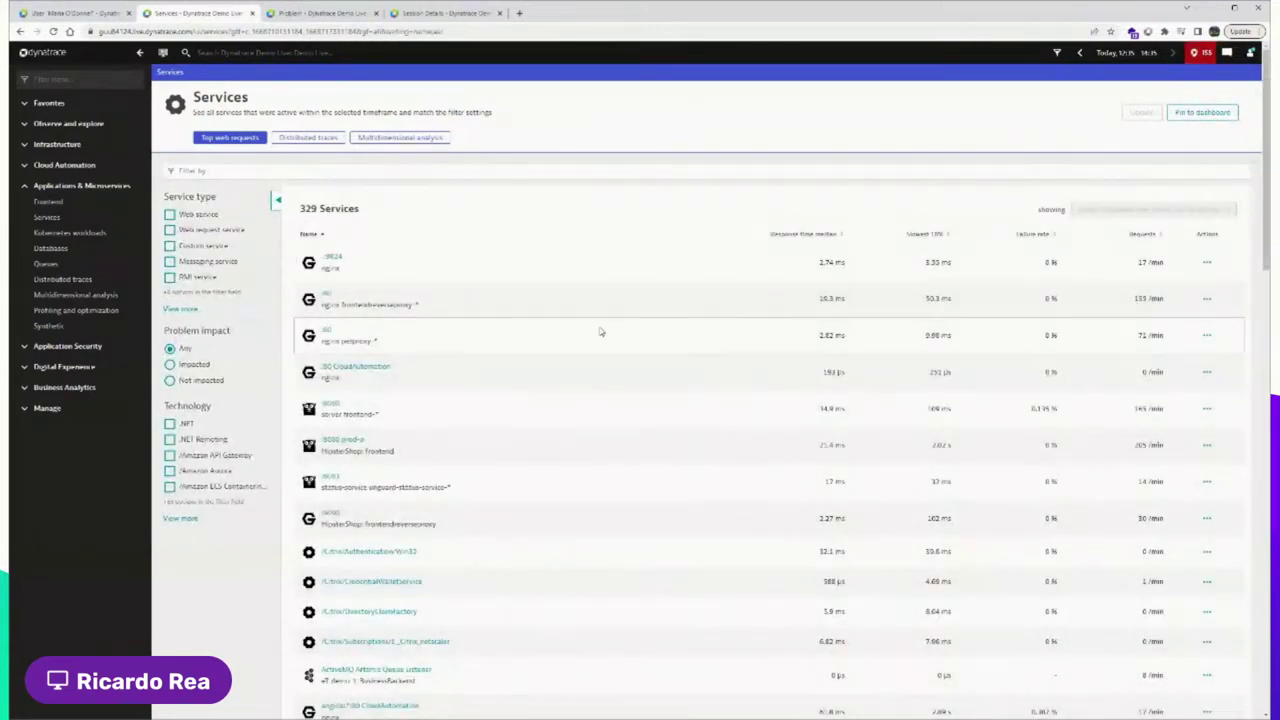
# Skim the list of services and highlight the total number of services in its heading
pyautogui.scroll(-2, 600, 334)
pyautogui.scroll(2, 602, 334)
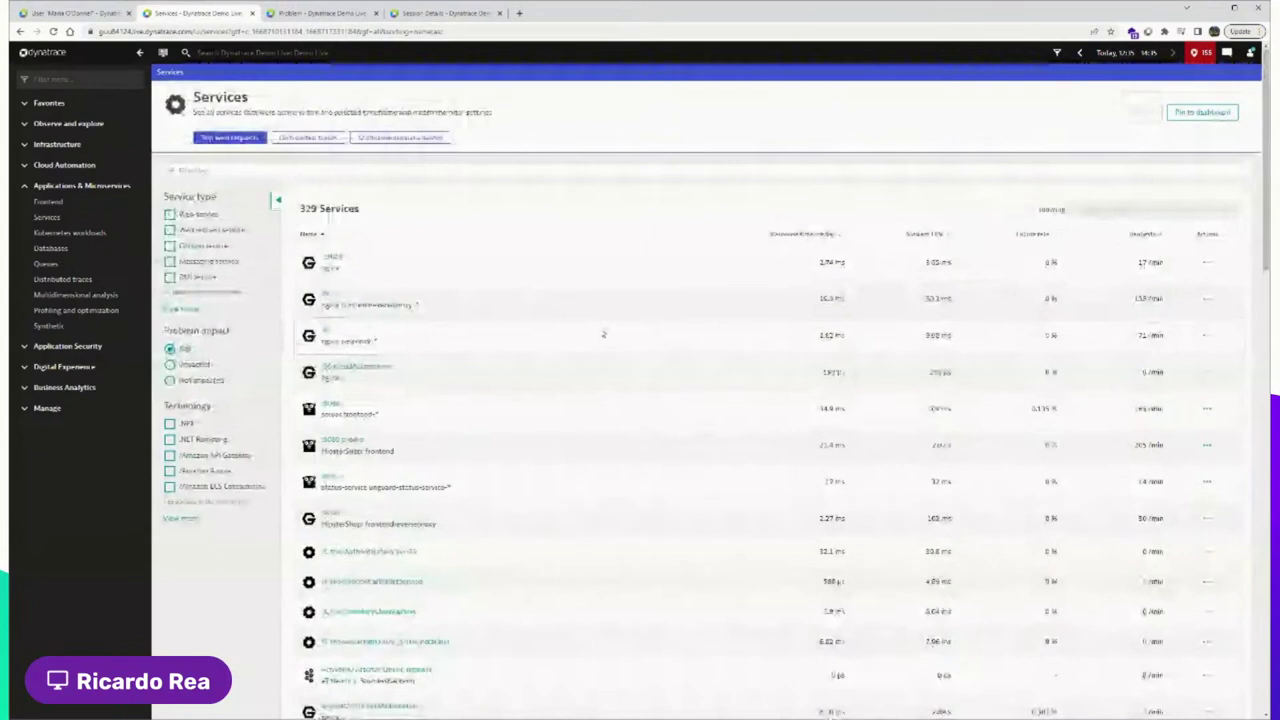
pyautogui.doubleClick(307, 208)
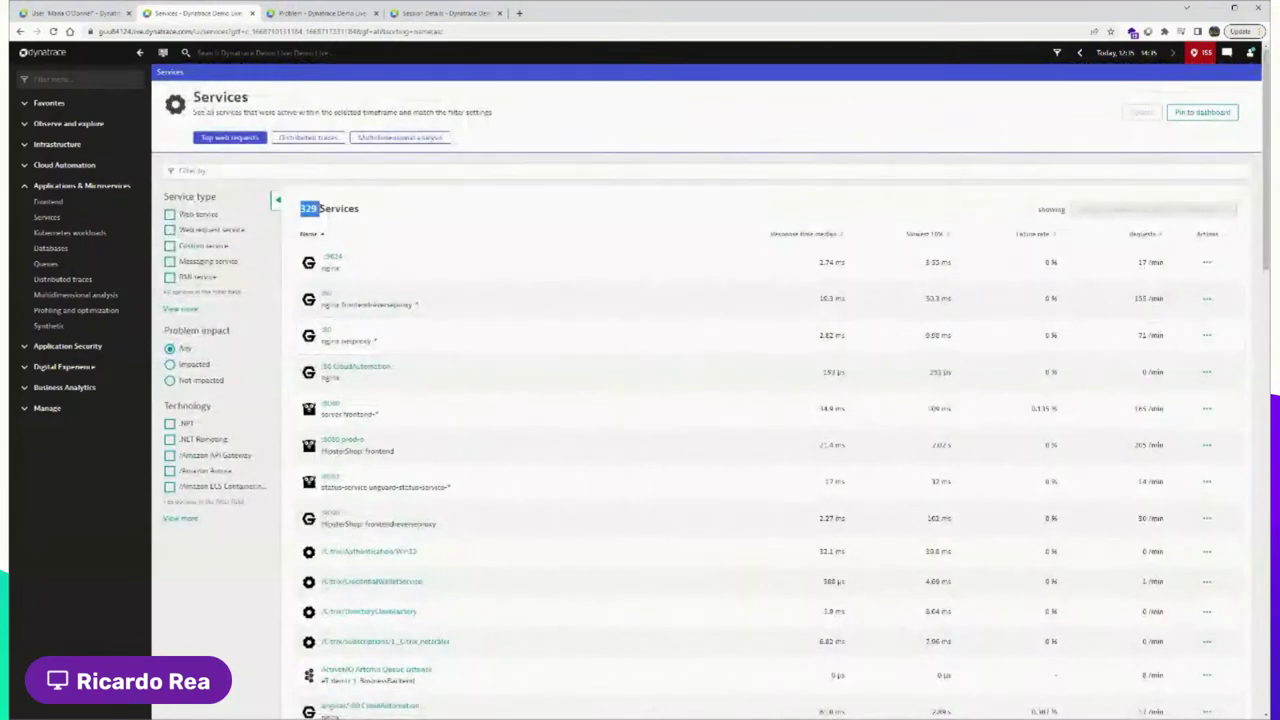
pyautogui.click(464, 209)
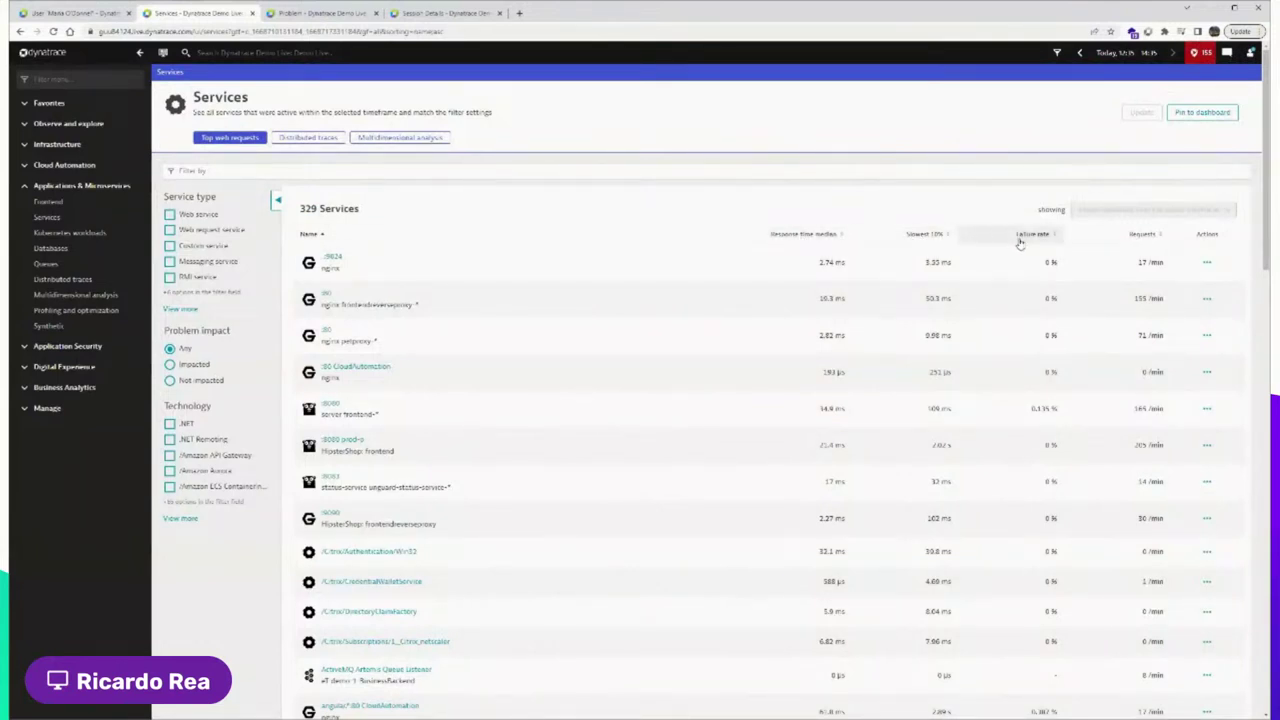
# Sort the services by requests from highest to lowest and open the easyTravel Customer Frontend service of eT-vmware-demo-1-CustomerFrontend
pyautogui.click(1141, 235)
pyautogui.click(1143, 235)
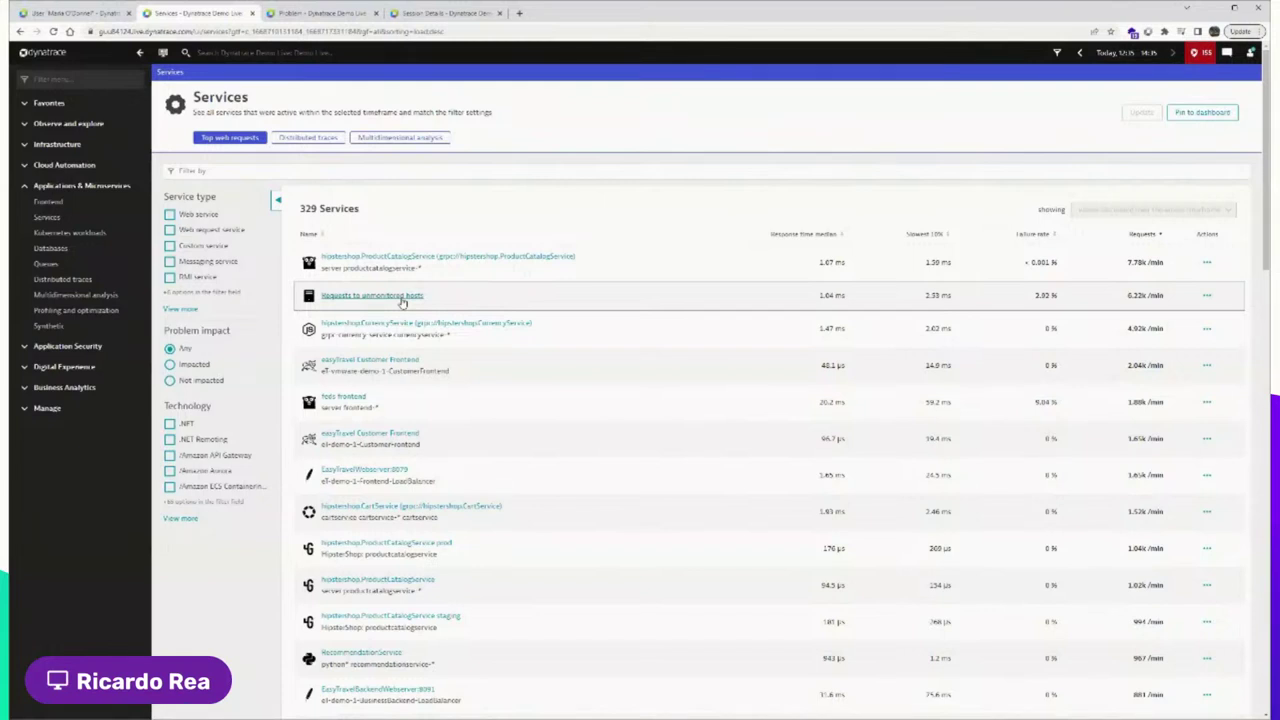
pyautogui.click(368, 365)
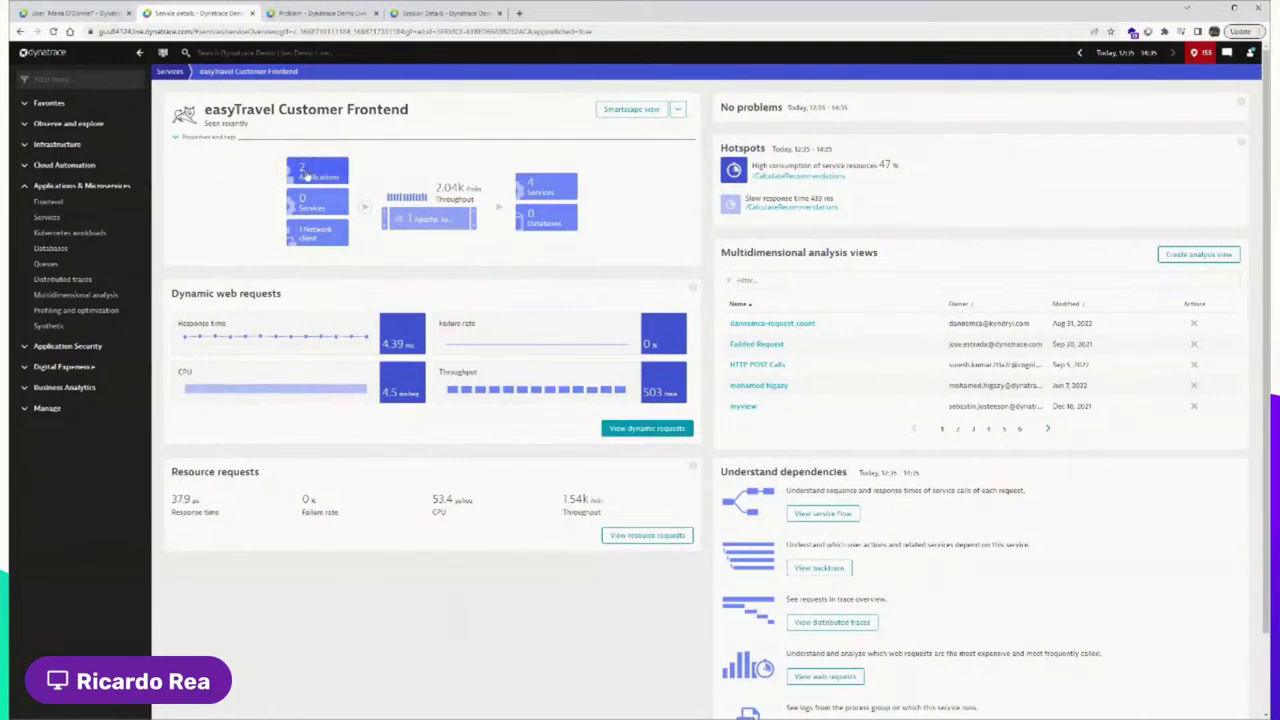
# Inspect the calling applications, network client and called services of easyTravel Customer Frontend
pyautogui.click(307, 175)
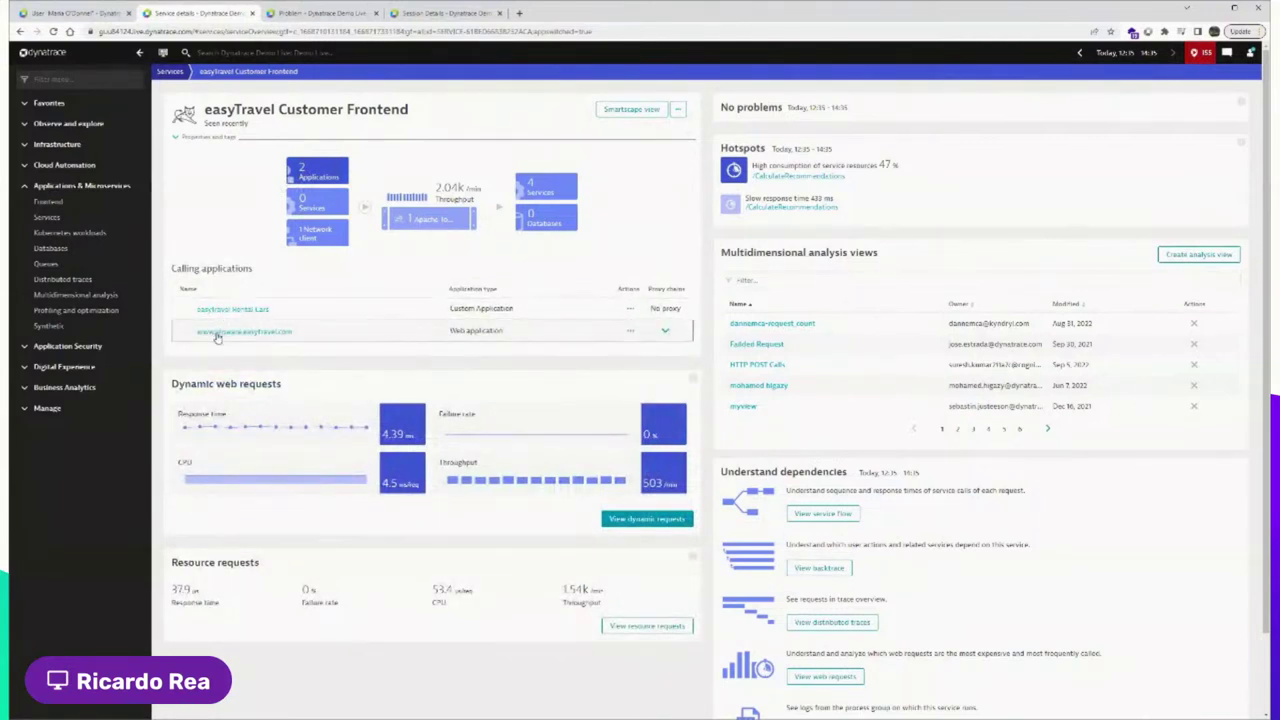
pyautogui.click(290, 242)
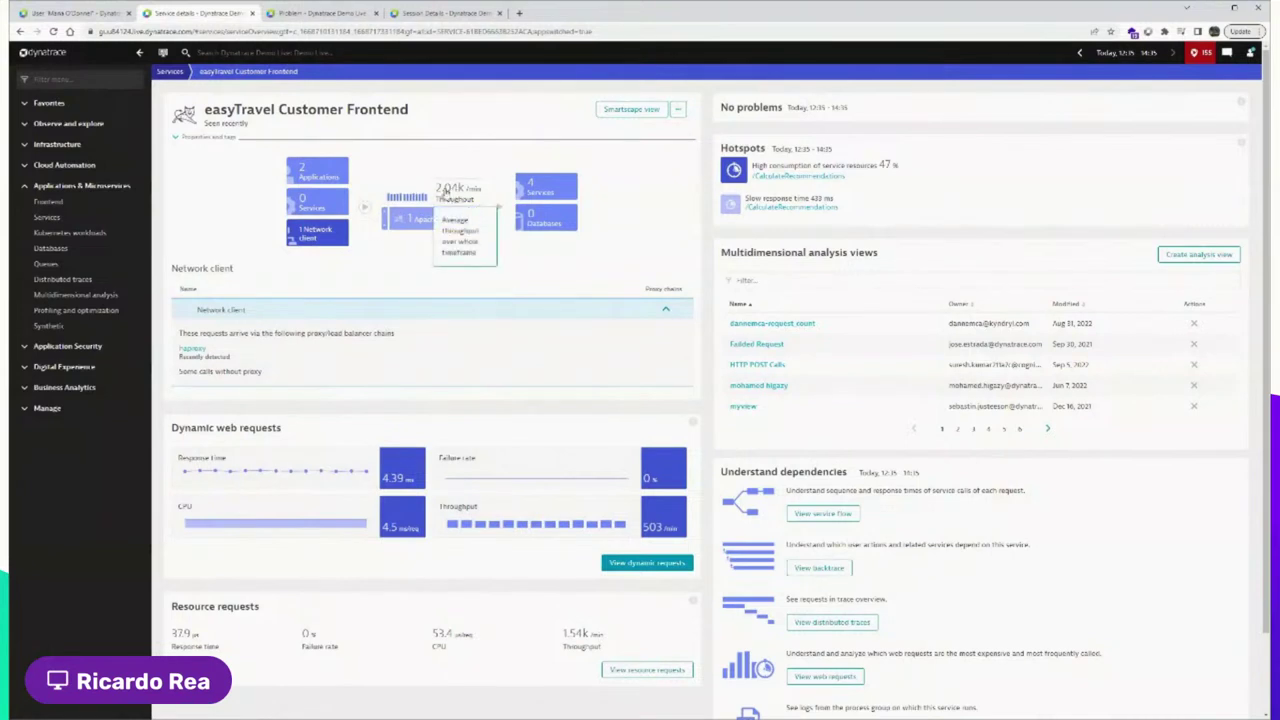
pyautogui.click(542, 189)
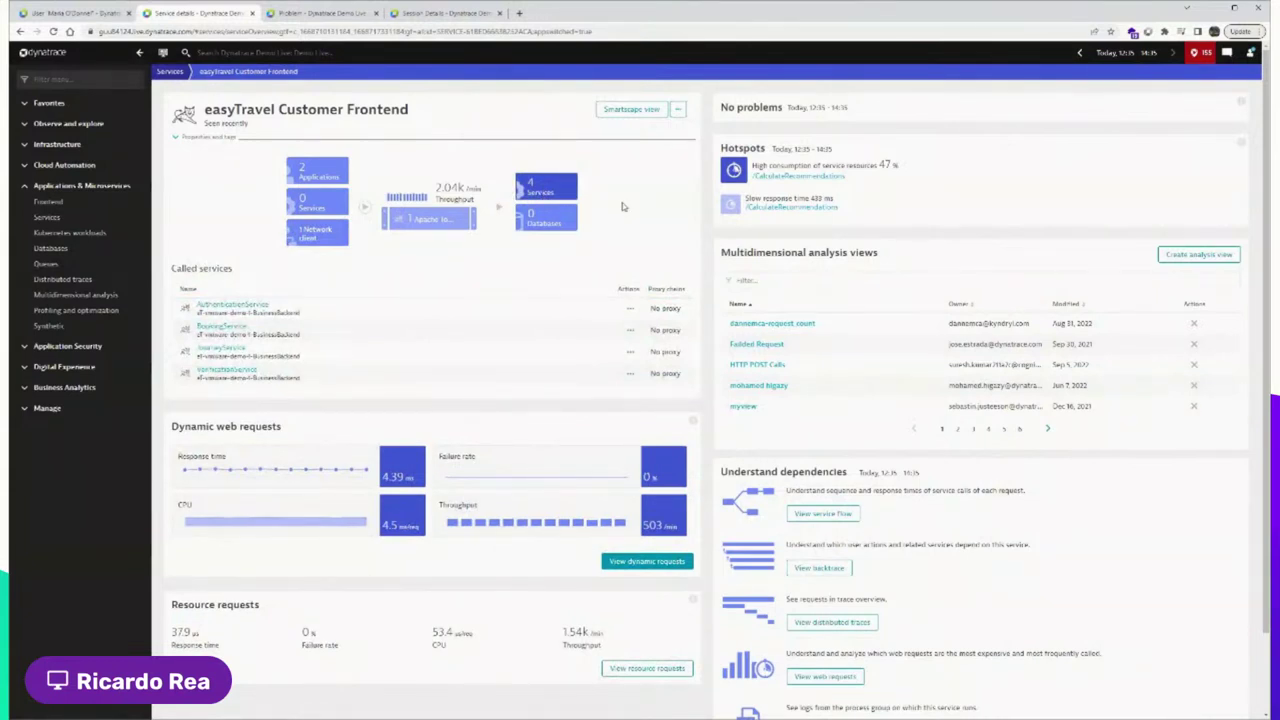
# View the service flow of easyTravel Customer Frontend requests, and return to the service overview
pyautogui.click(822, 513)
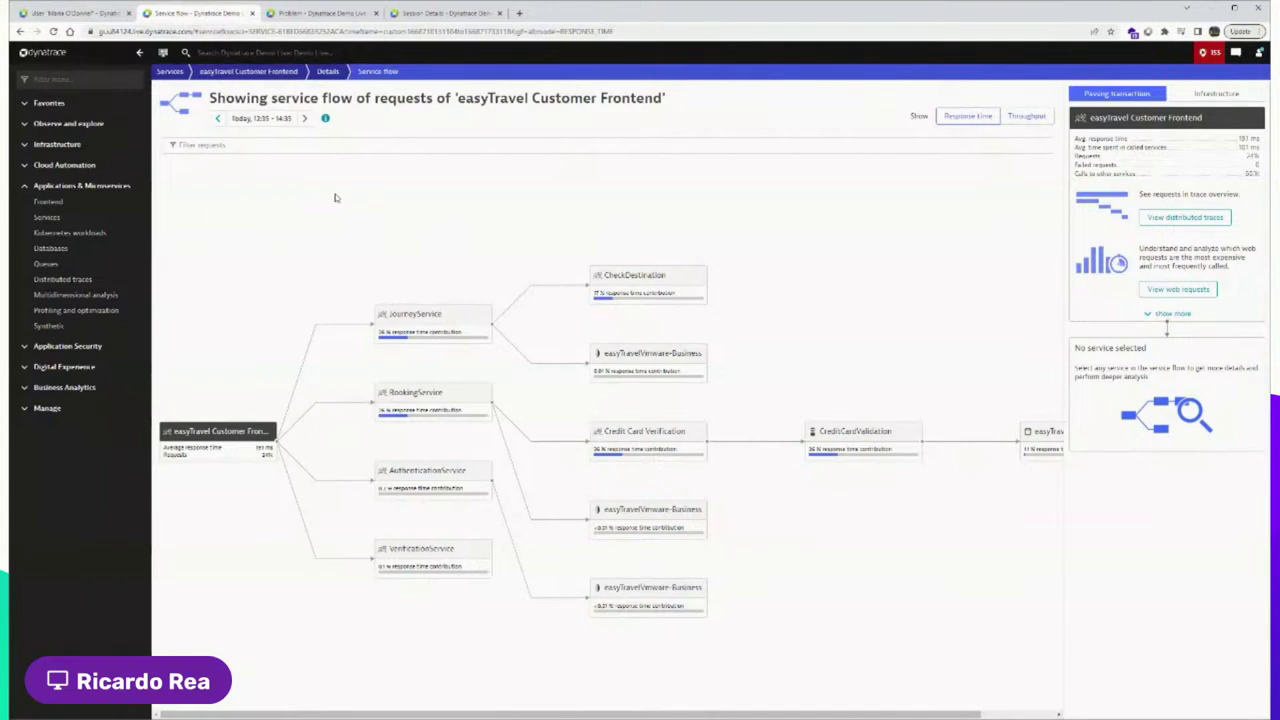
pyautogui.click(206, 430)
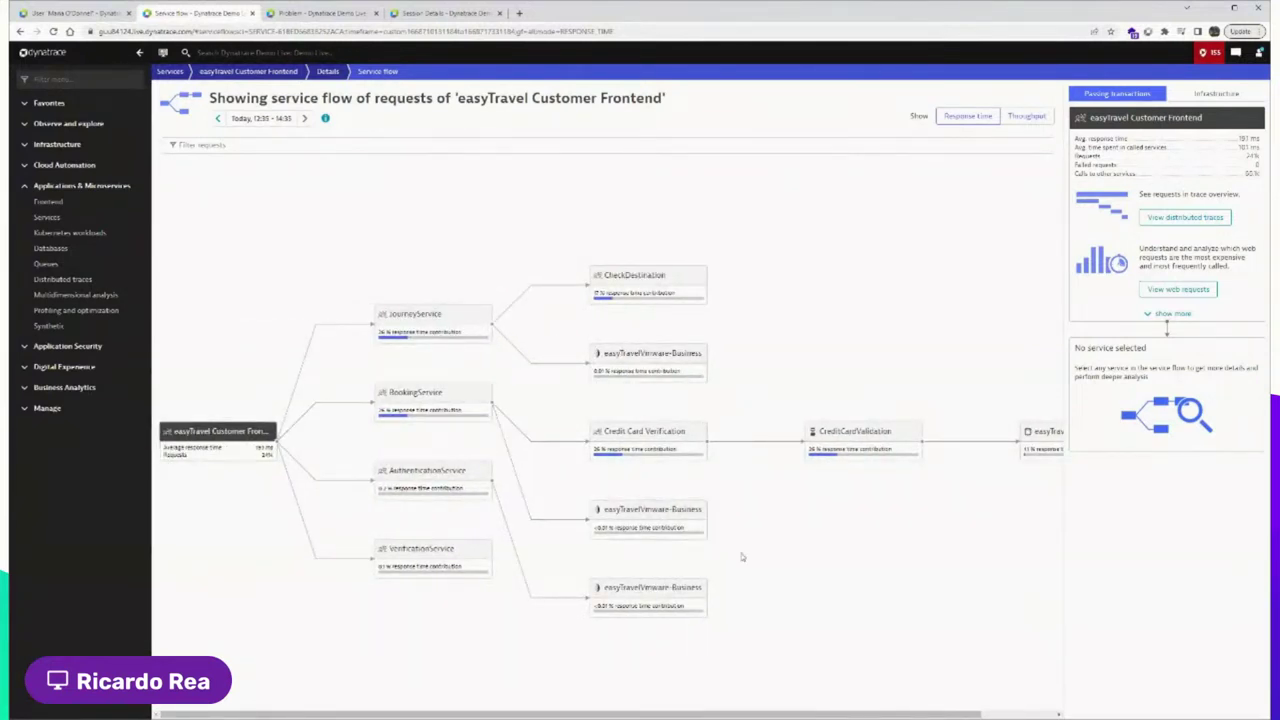
pyautogui.hotkey('alt', 'Left')
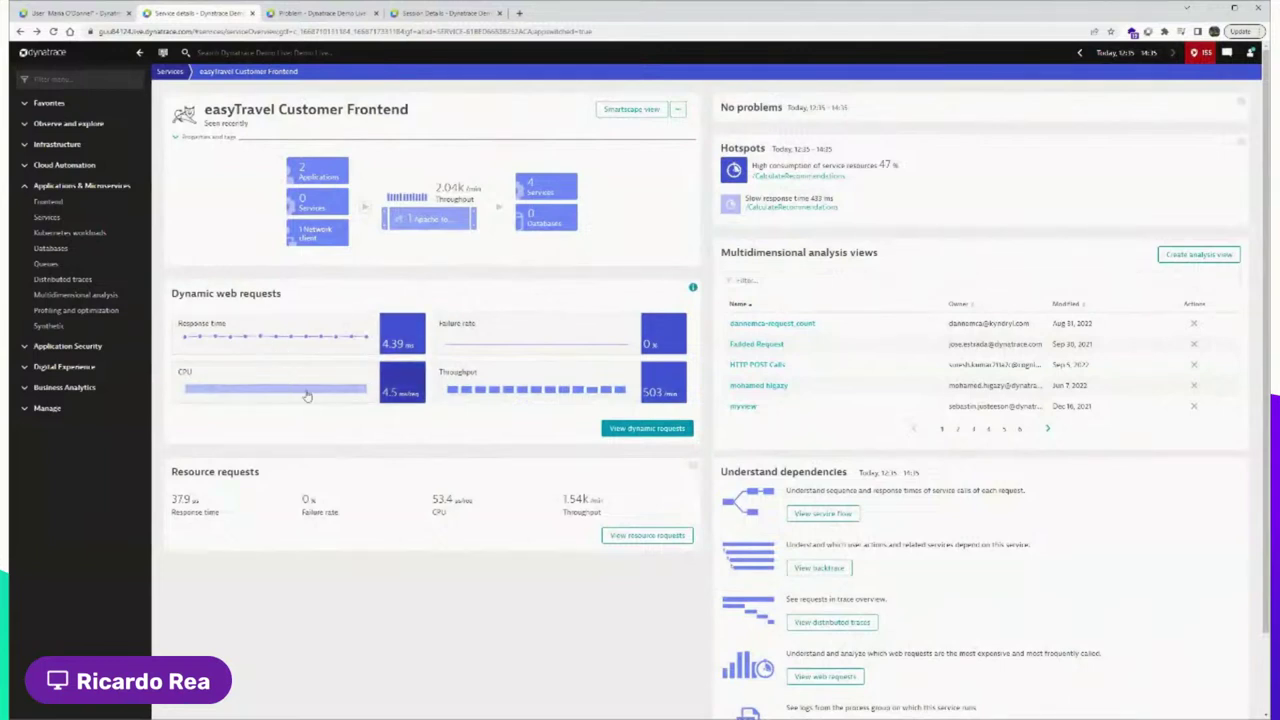
# Open the dynamic request details of easyTravel Customer Frontend and show the metrics summary of /orange-booking-payment.jsf among the top requests
pyautogui.click(629, 432)
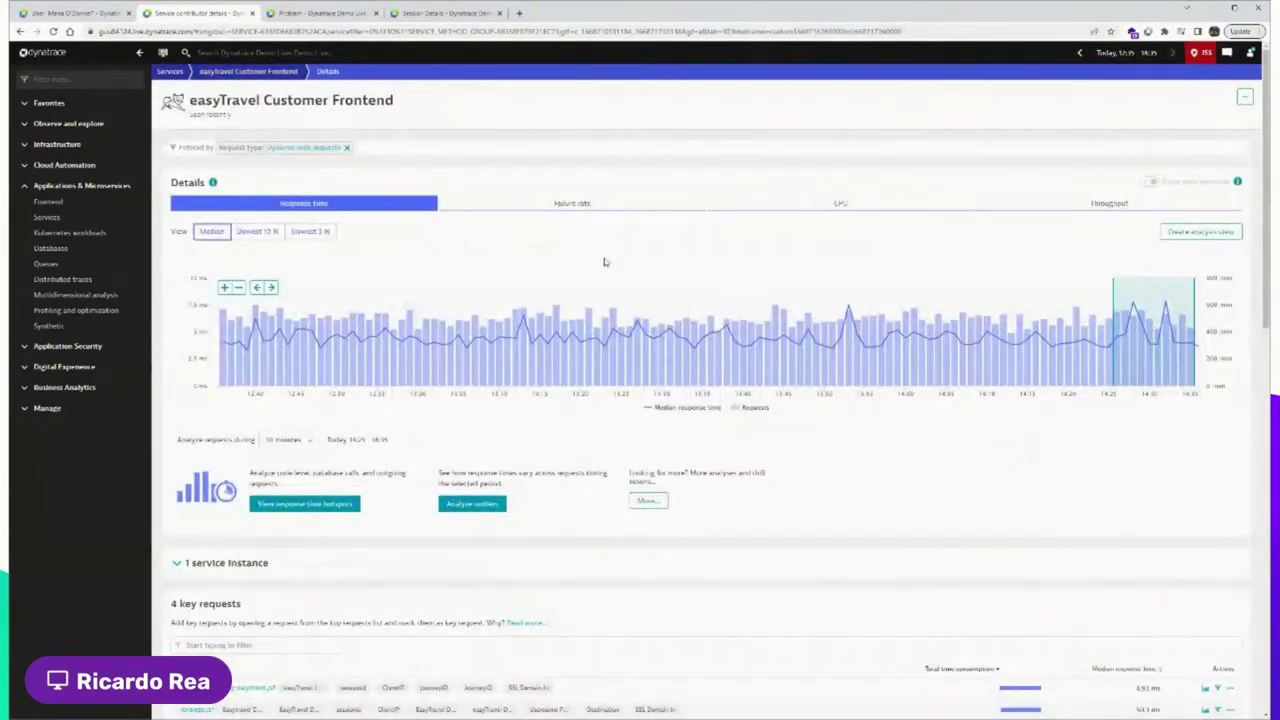
pyautogui.scroll(-2, 603, 264)
pyautogui.scroll(-4, 604, 263)
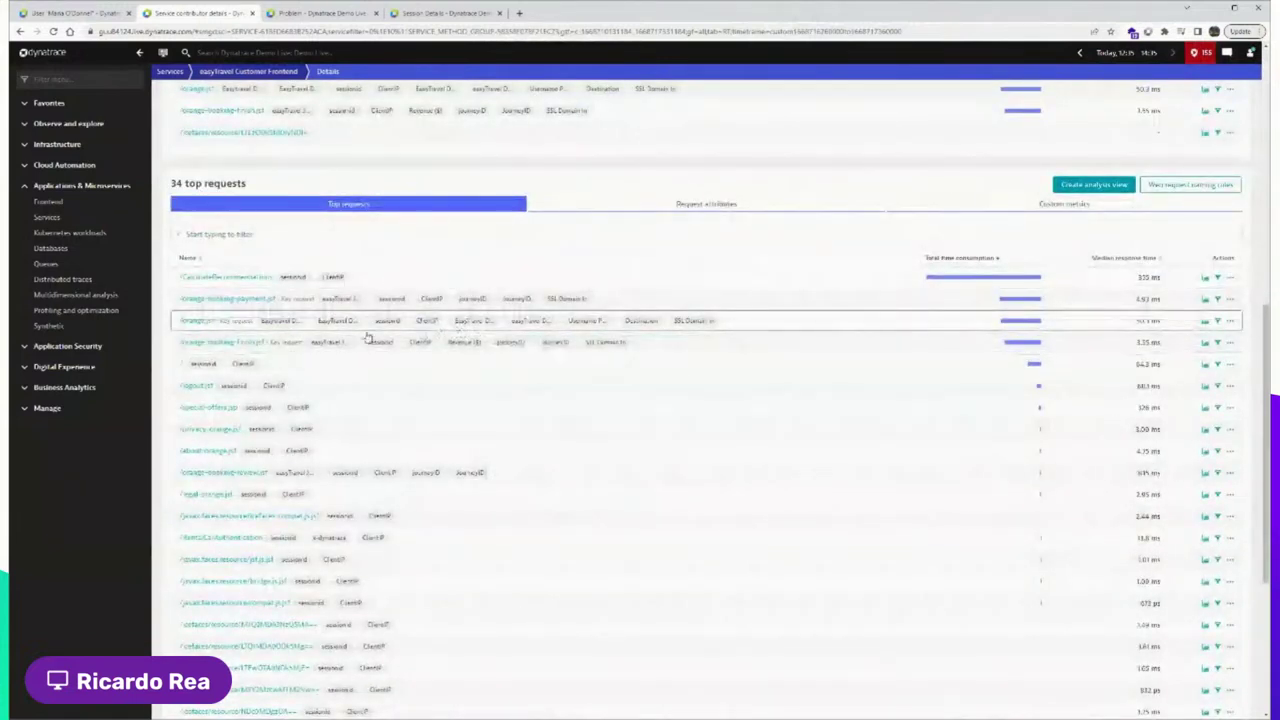
pyautogui.moveTo(240, 285)
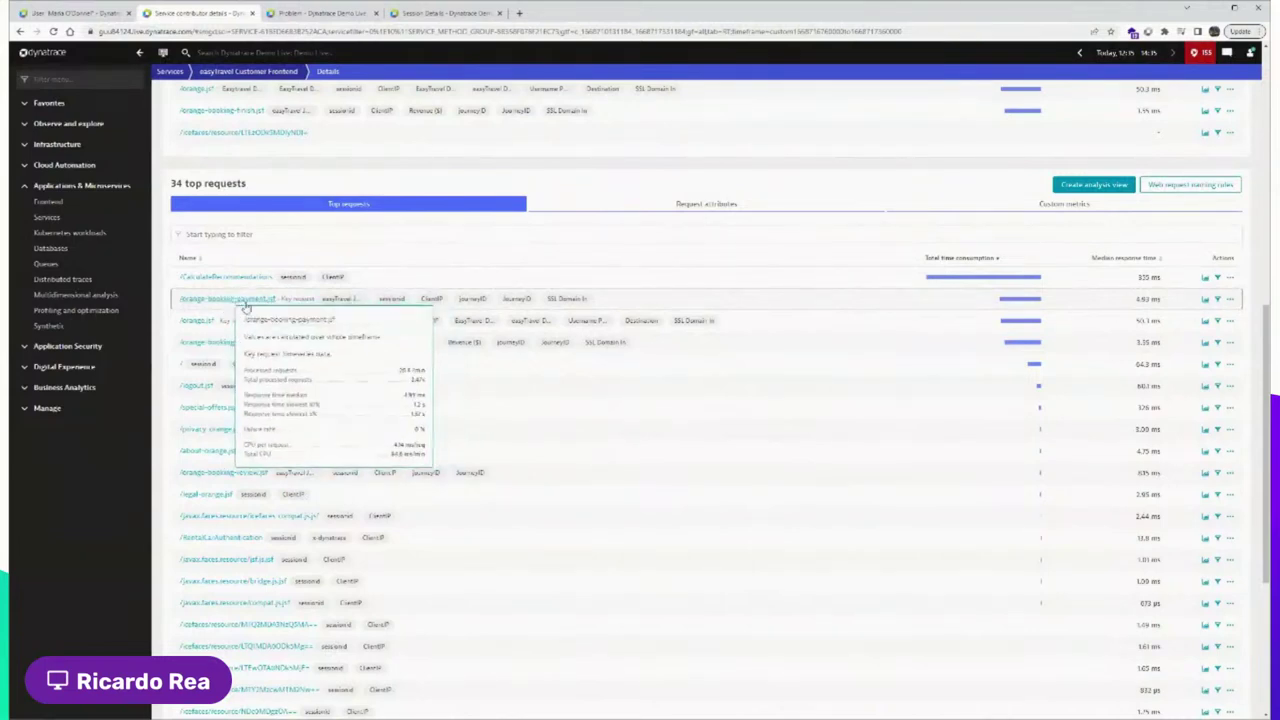
# Review the key requests and the response time analysis options, and show the metrics summary of the /orange.jsf key request
pyautogui.scroll(3, 256, 325)
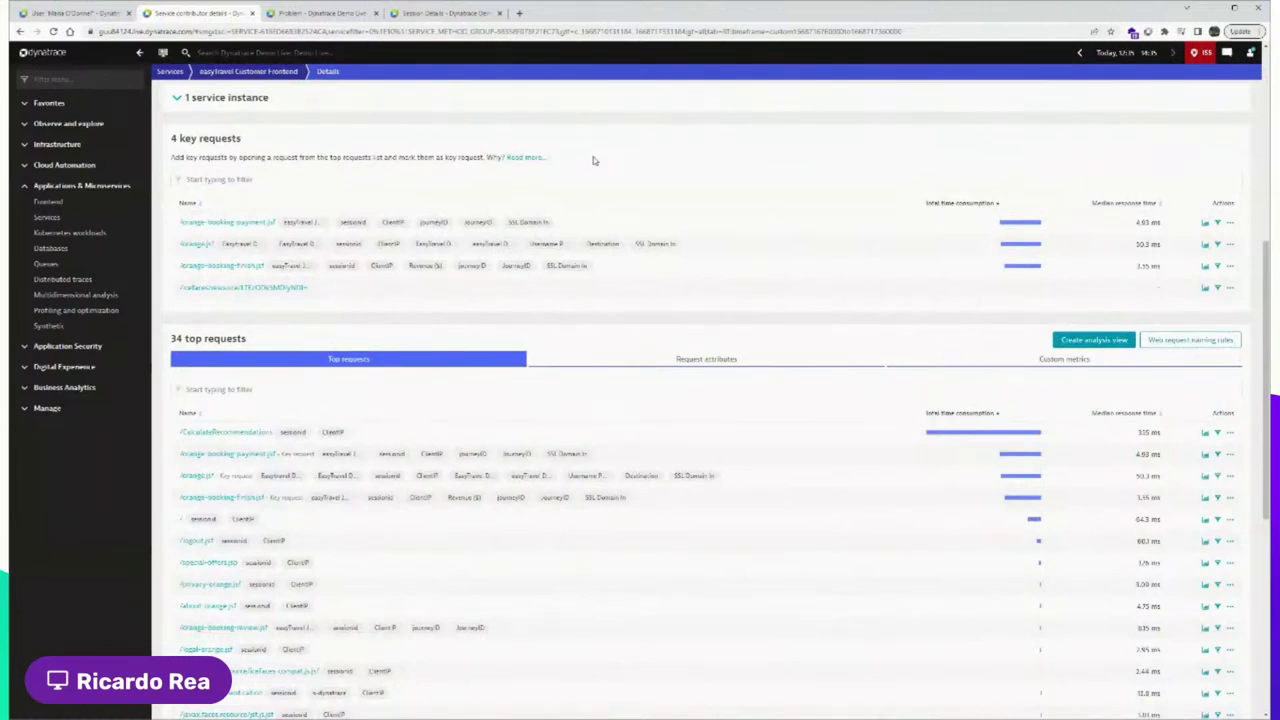
pyautogui.moveTo(300, 245)
pyautogui.scroll(2, 752, 291)
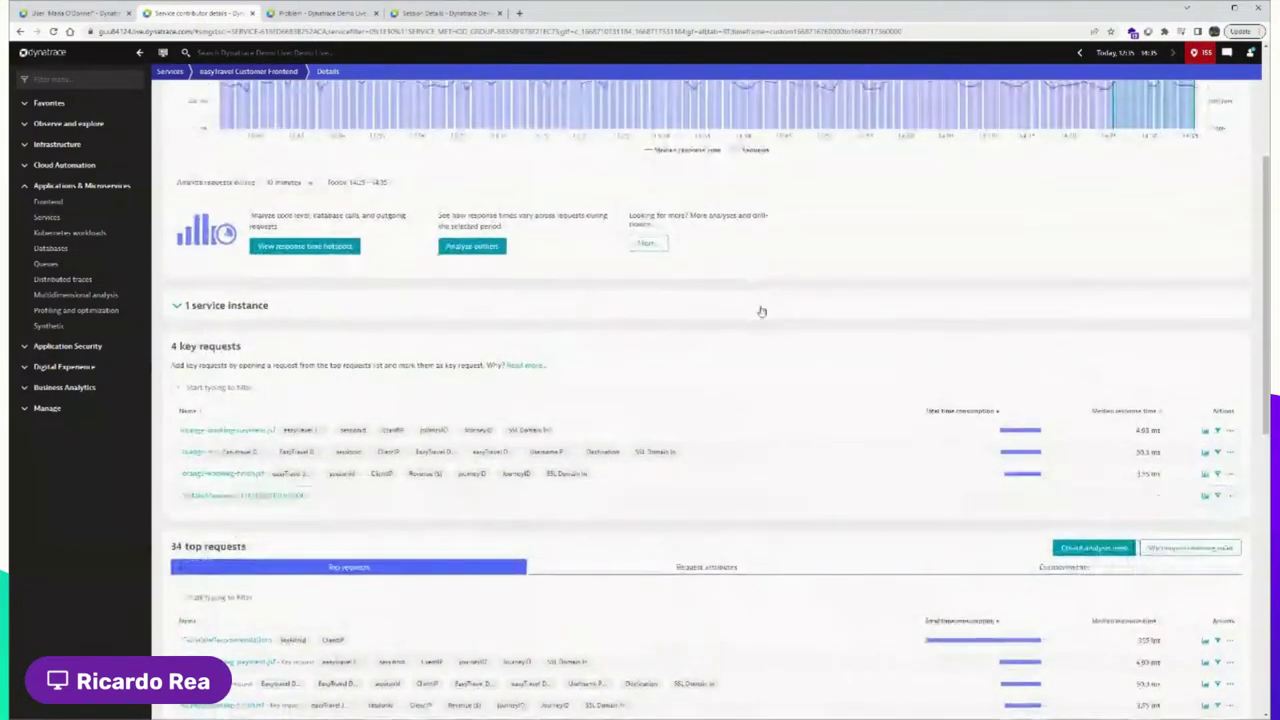
pyautogui.scroll(1, 765, 320)
pyautogui.scroll(-1, 780, 337)
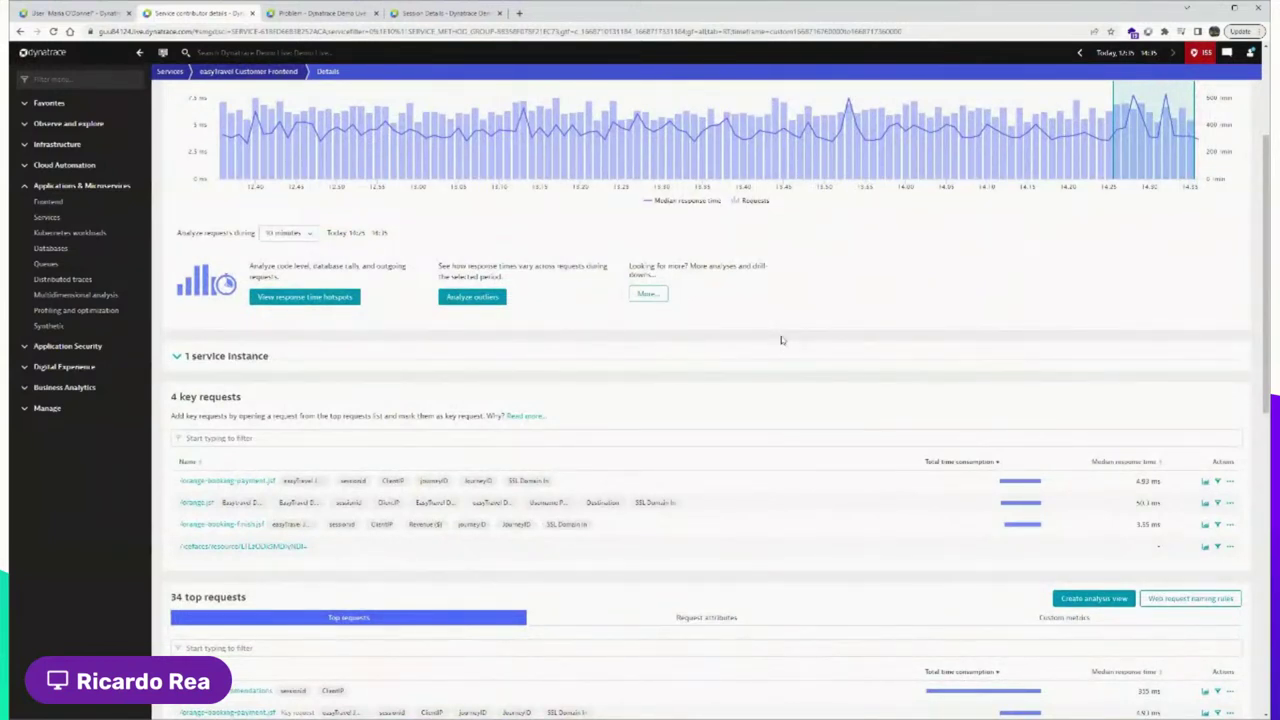
pyautogui.scroll(-1, 782, 340)
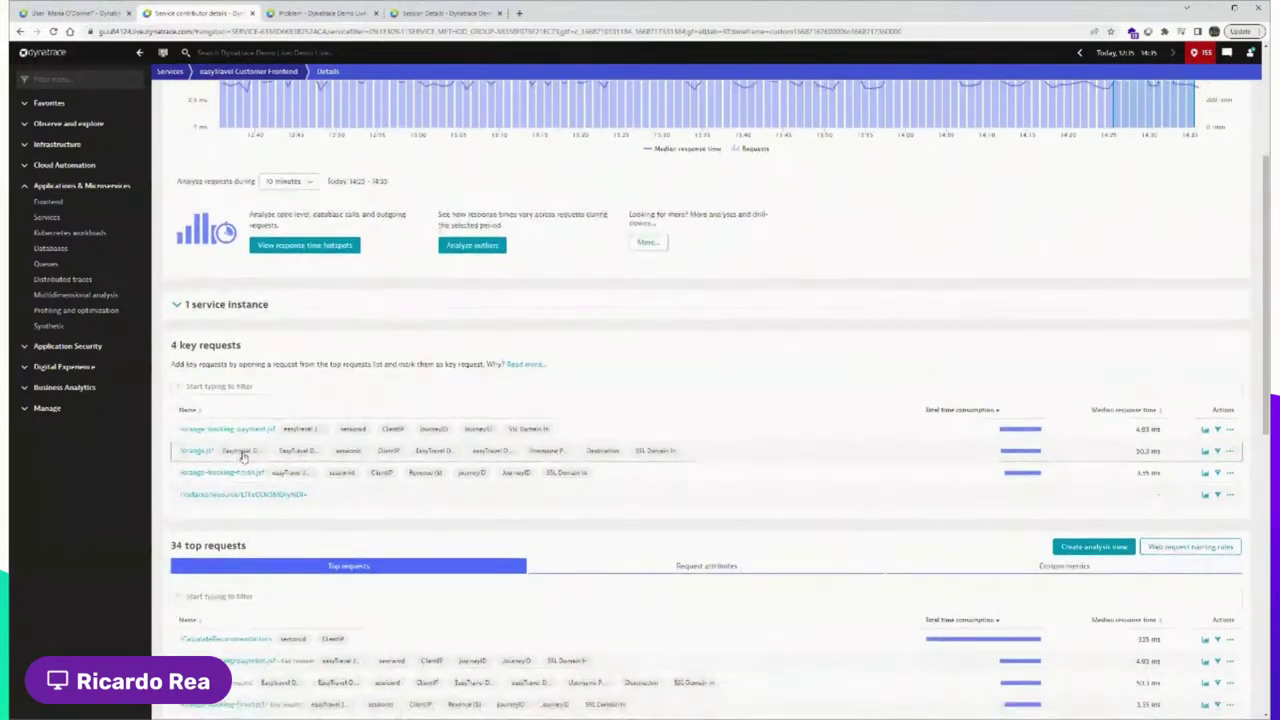
pyautogui.moveTo(243, 456)
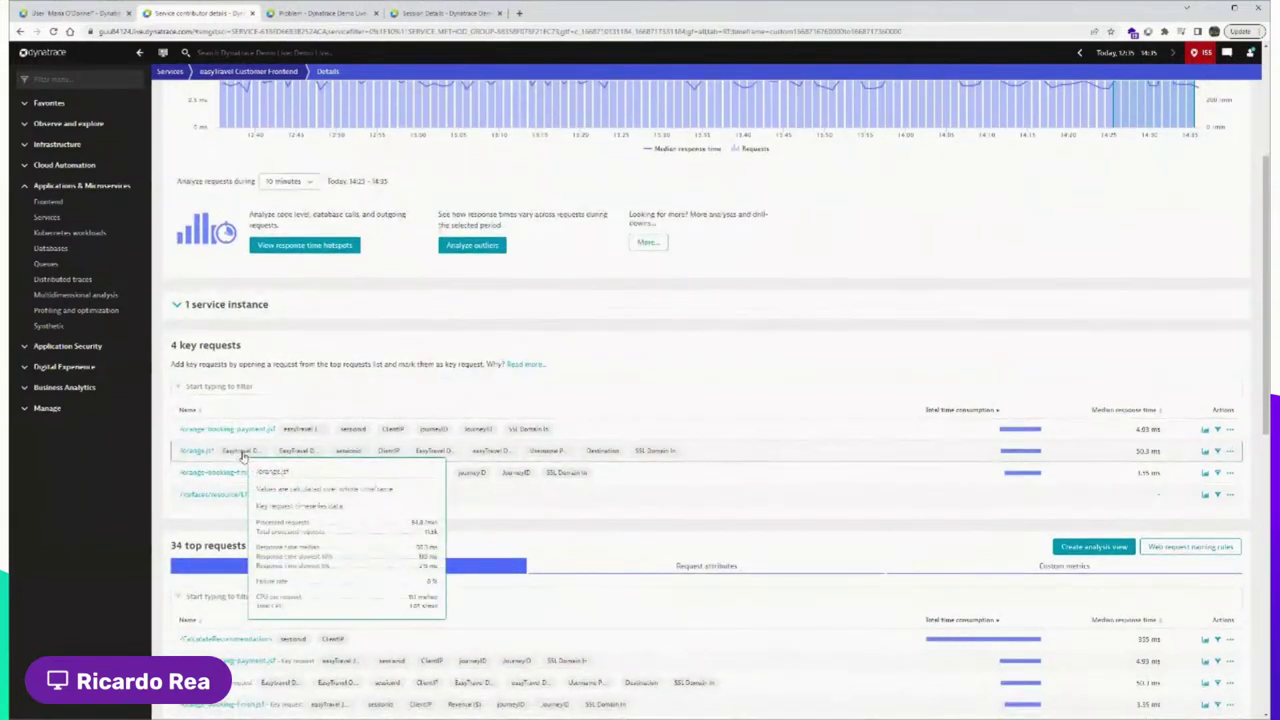
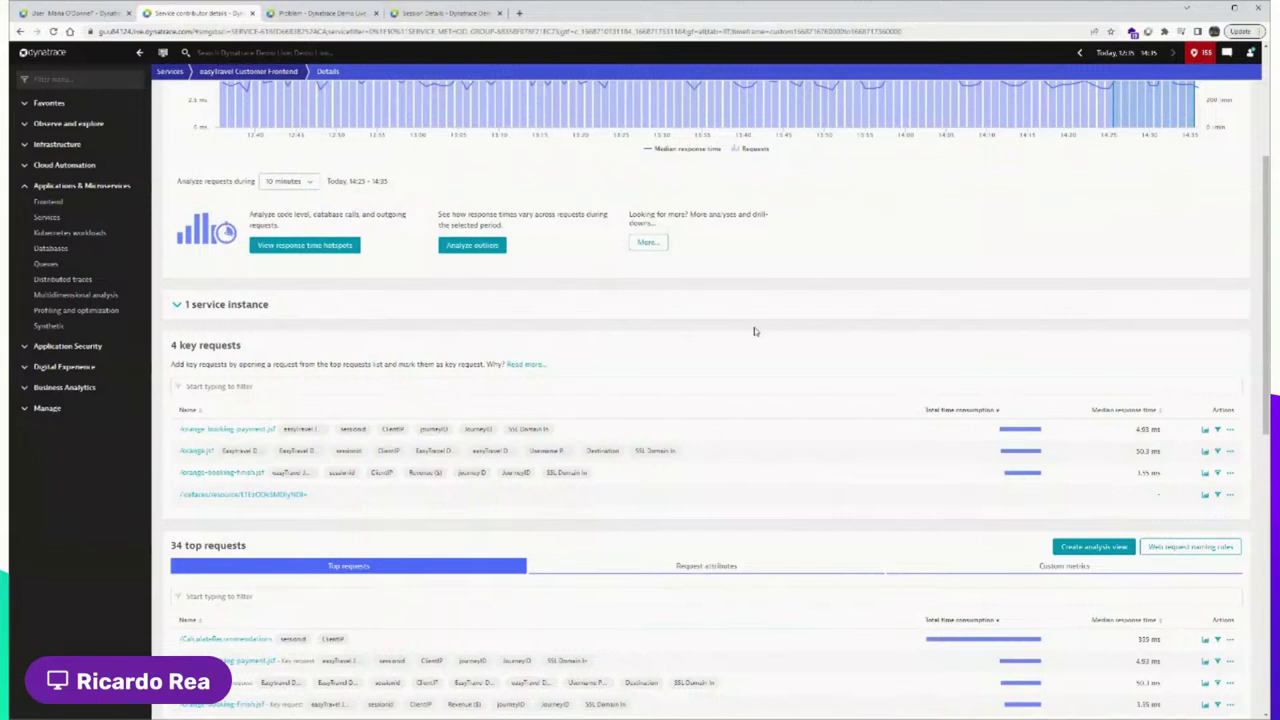
# Review the key and top requests of easyTravel Customer Frontend and narrow the details to the /CalculateRecommendations request
pyautogui.scroll(-2, 755, 331)
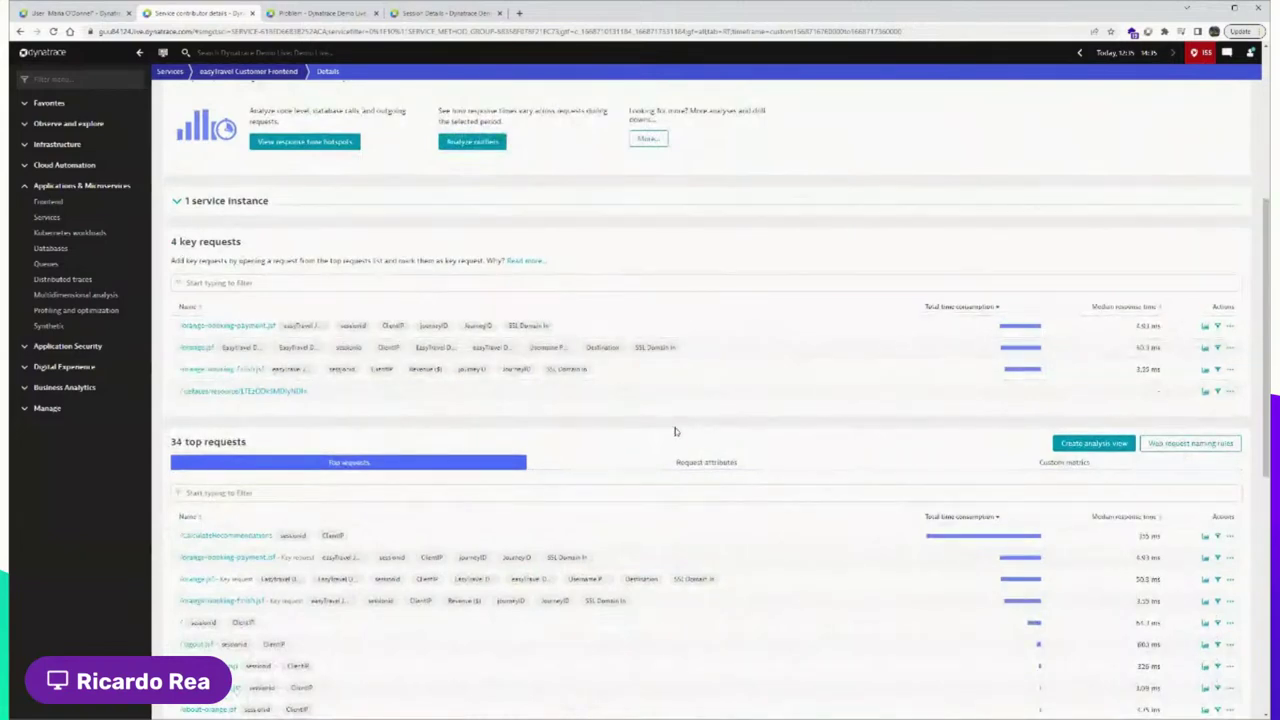
pyautogui.scroll(-2, 206, 537)
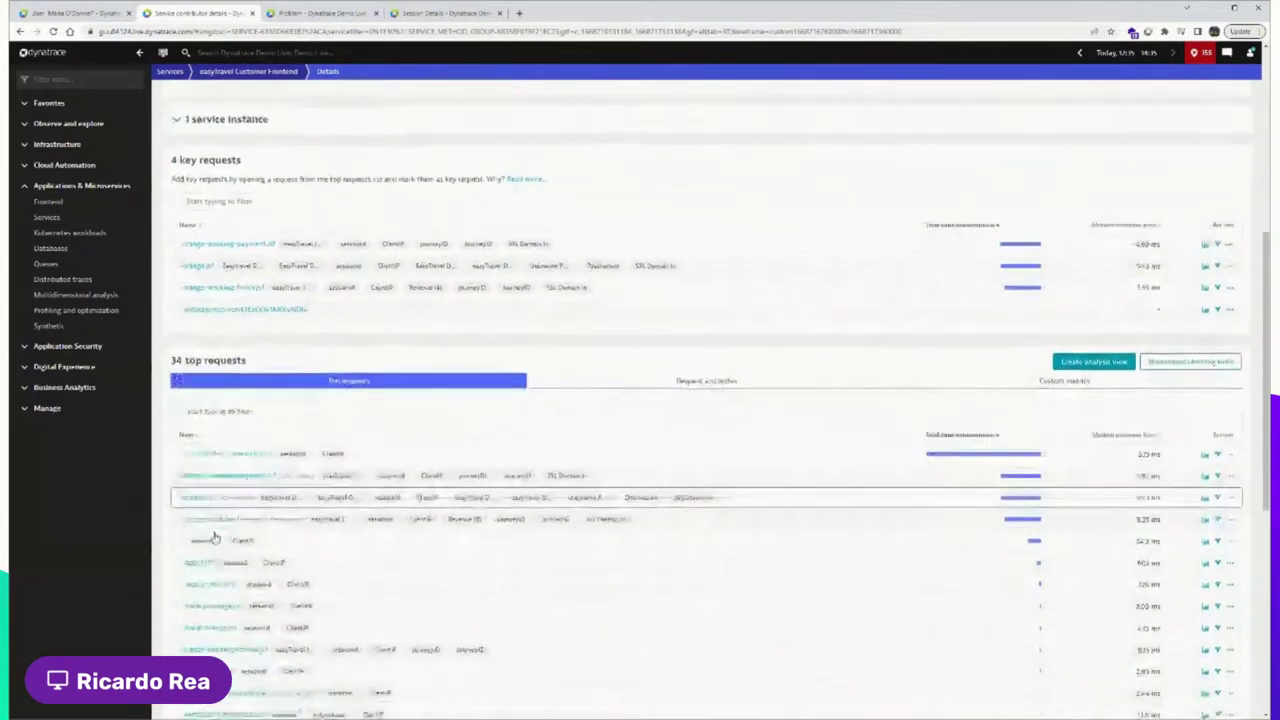
pyautogui.moveTo(232, 498)
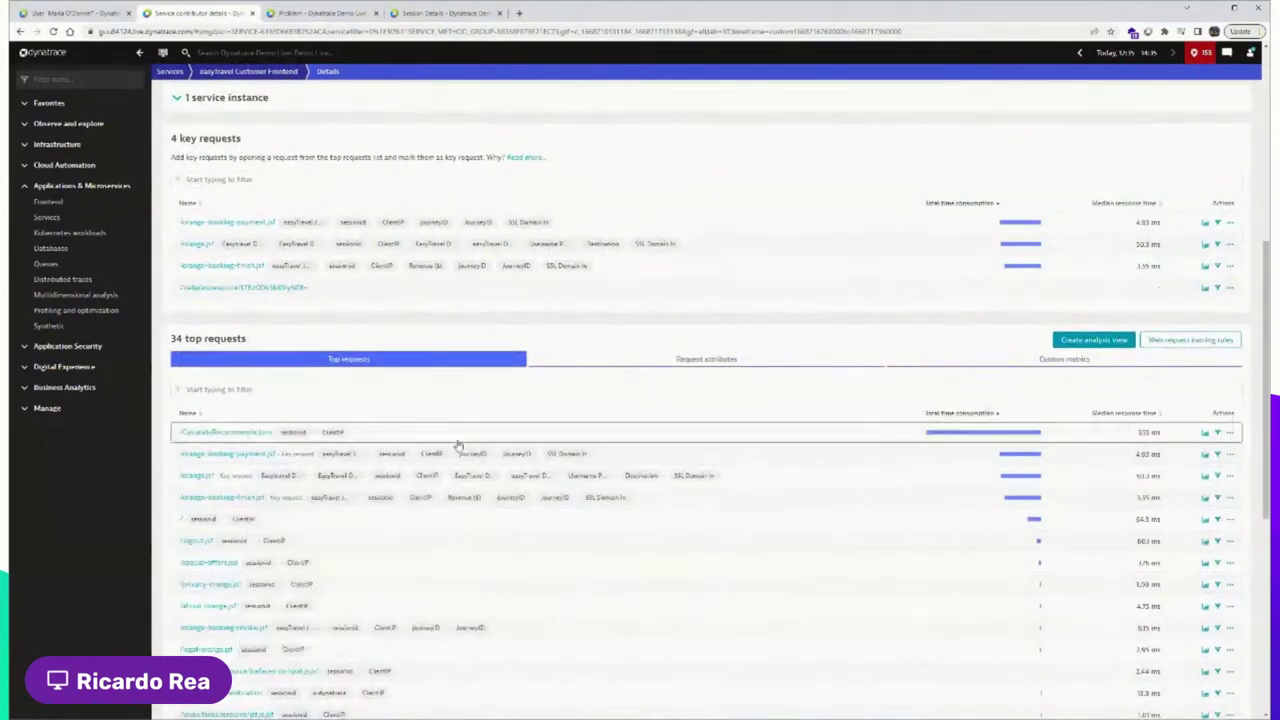
pyautogui.scroll(6, 457, 447)
pyautogui.scroll(3, 455, 215)
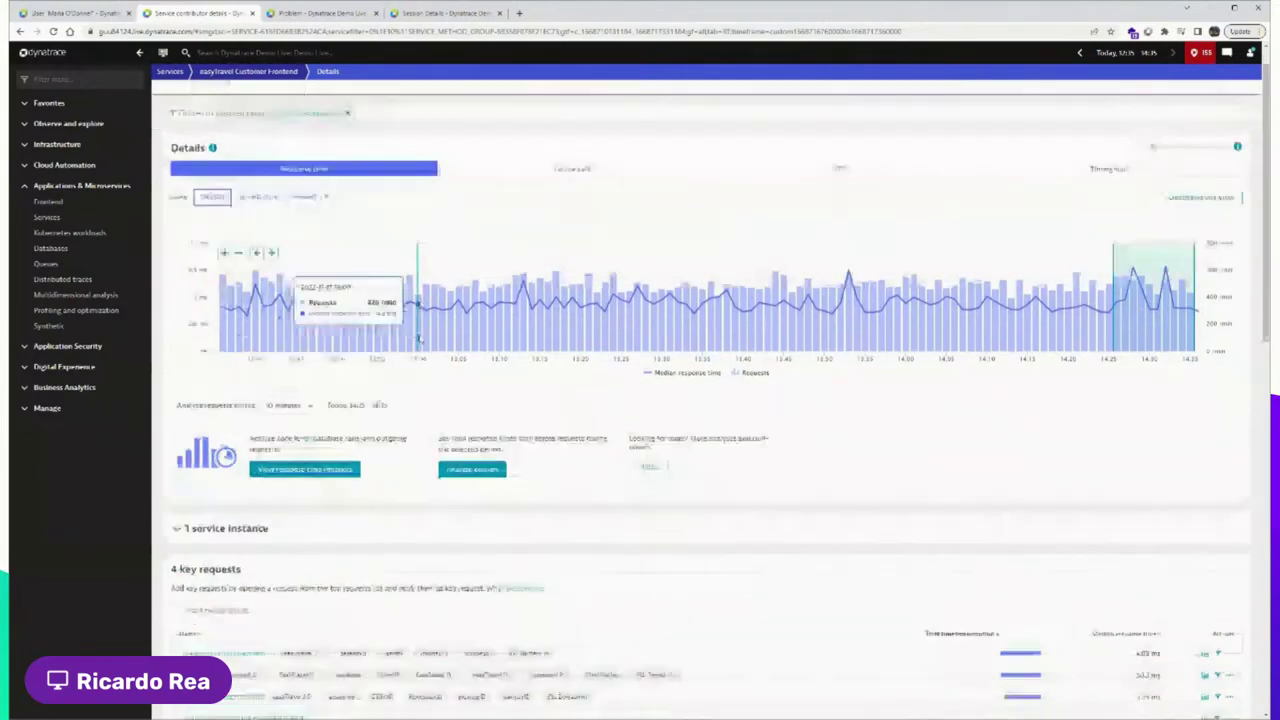
pyautogui.scroll(-4, 262, 509)
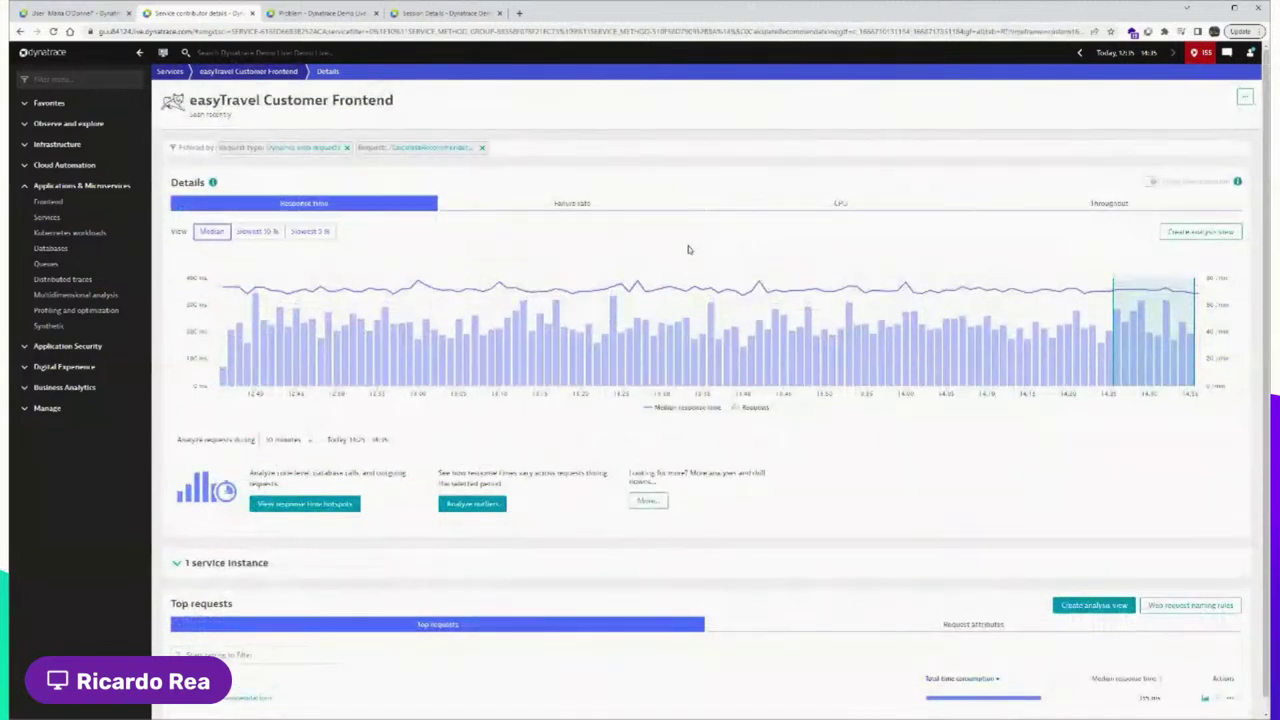
pyautogui.scroll(-1, 297, 655)
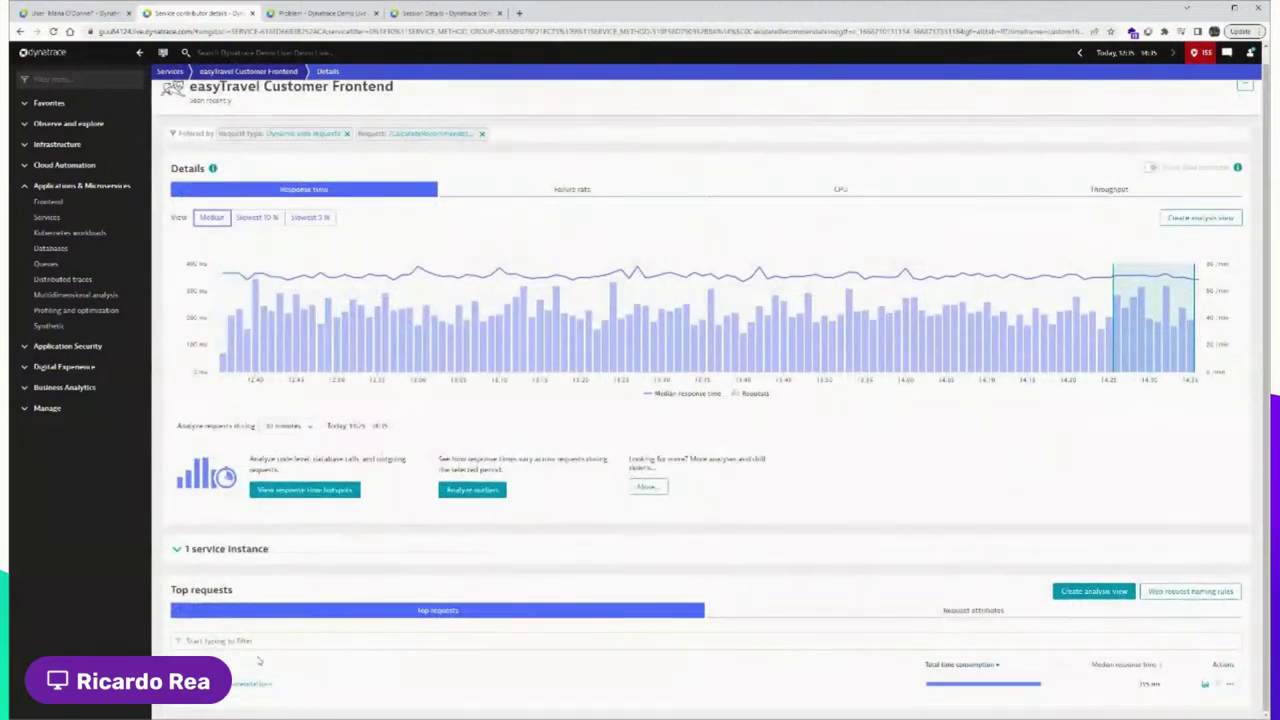
pyautogui.moveTo(287, 680)
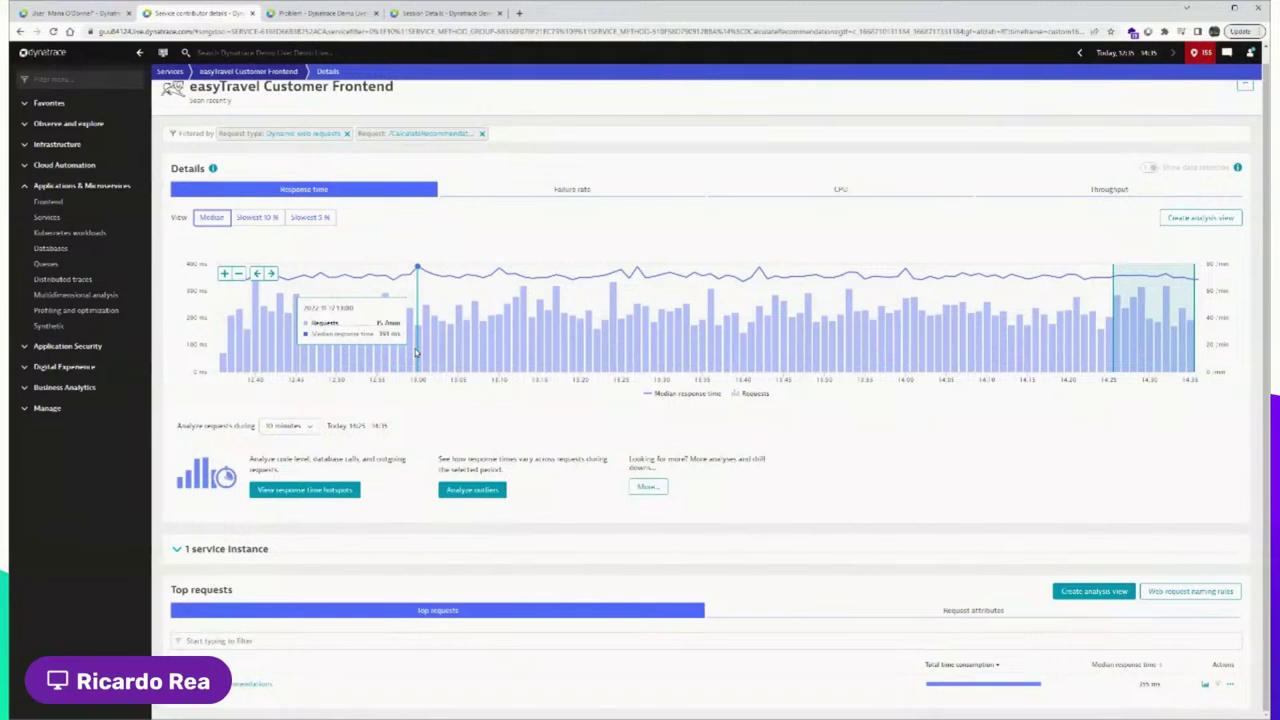
# Open the distributed traces and service-level backtrace of the /CalculateRecommendations request, and list its calls from unknown hosts, pages or devices
pyautogui.click(1212, 686)
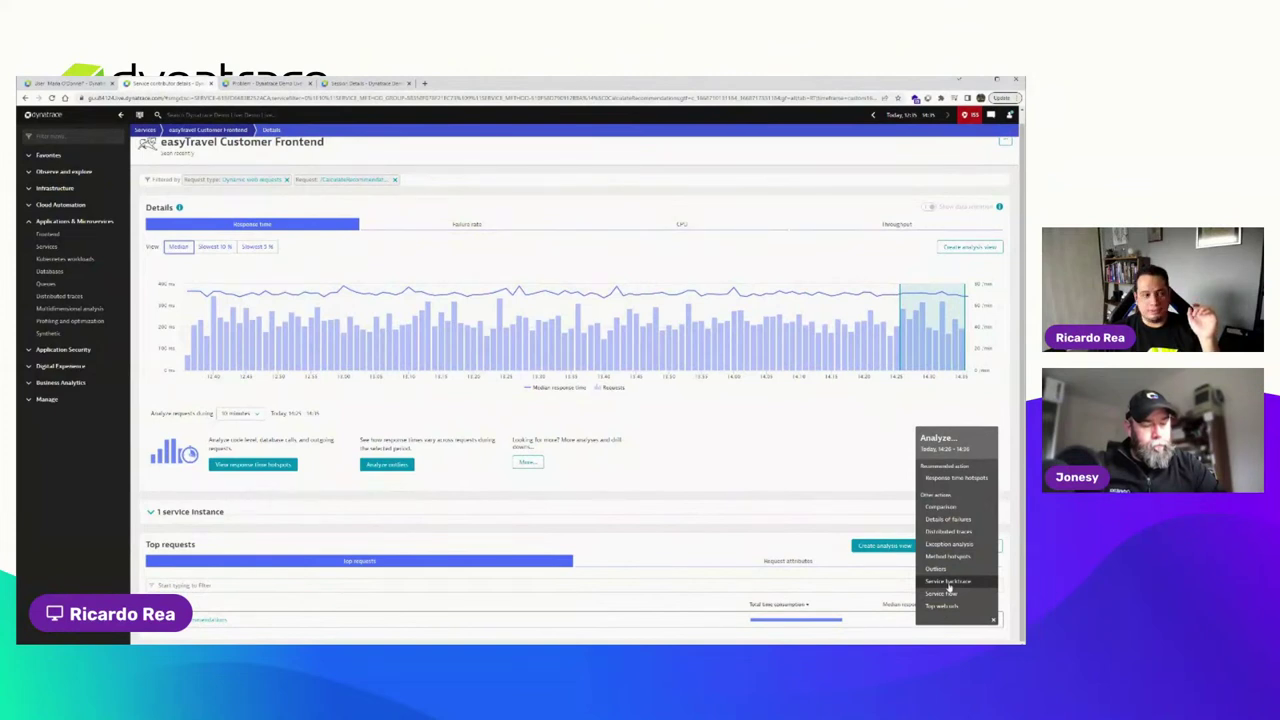
pyautogui.click(955, 537)
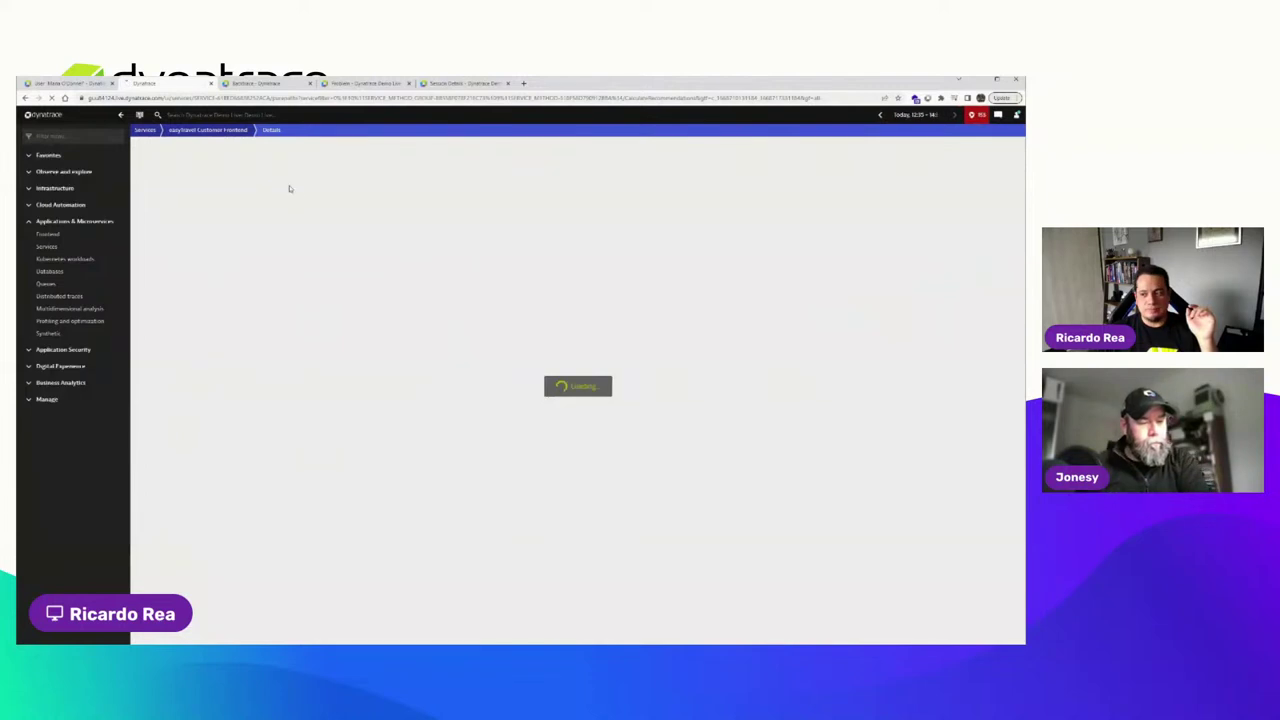
pyautogui.click(265, 84)
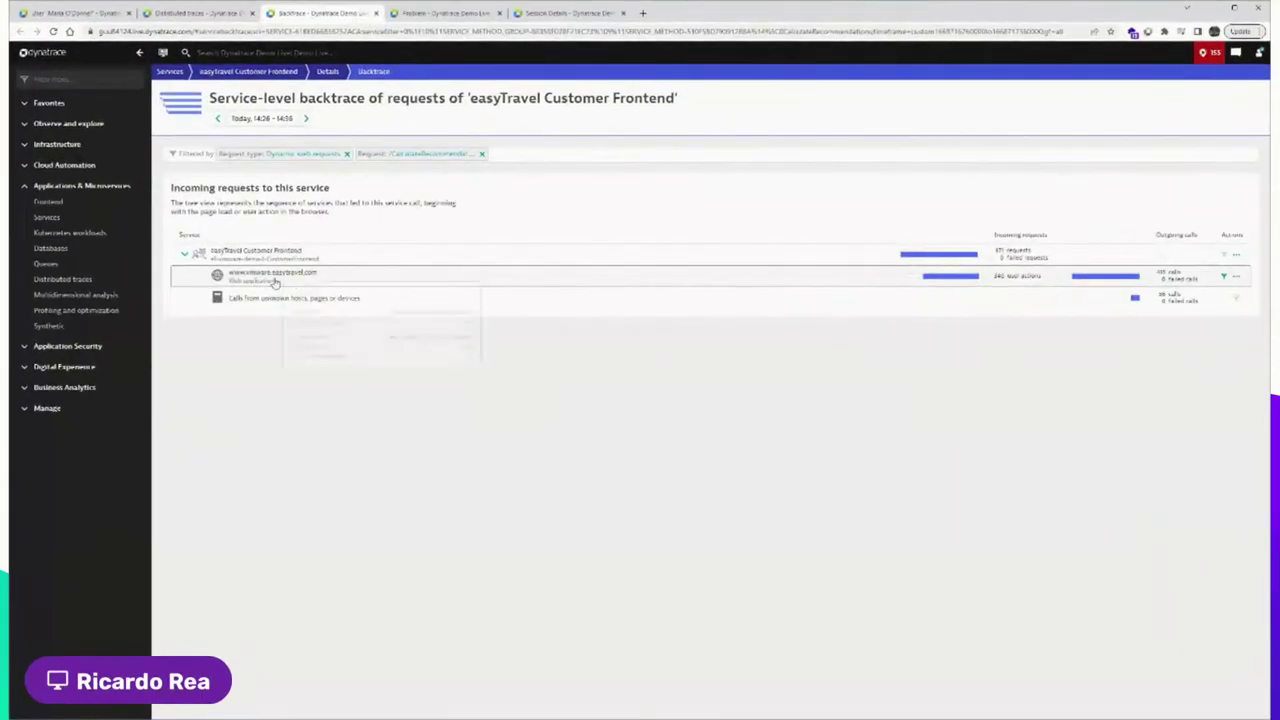
pyautogui.moveTo(246, 298)
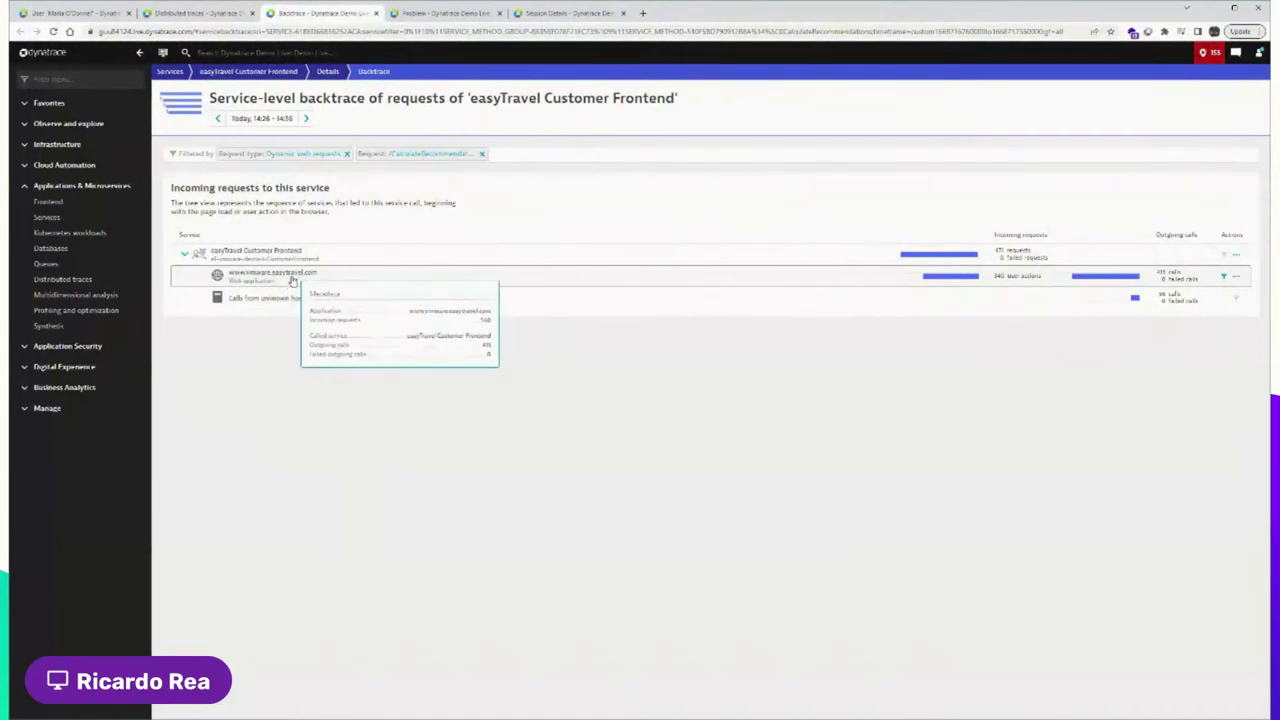
pyautogui.moveTo(297, 302)
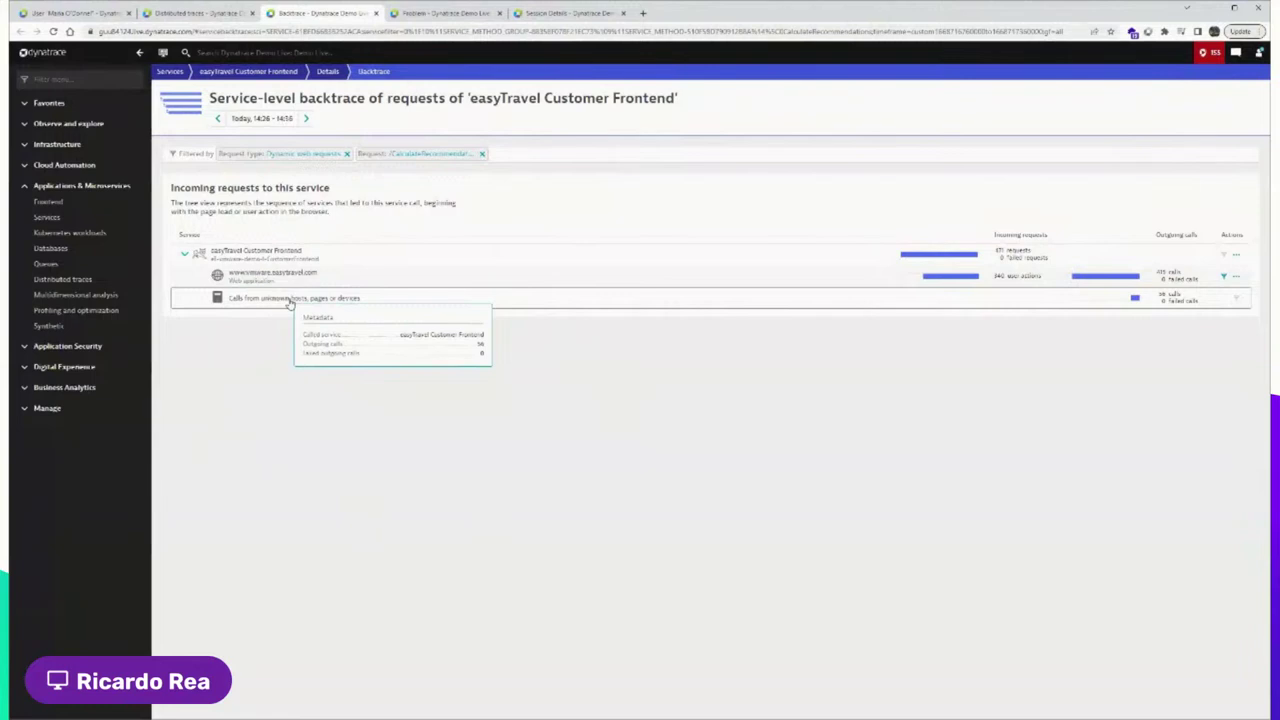
pyautogui.click(290, 300)
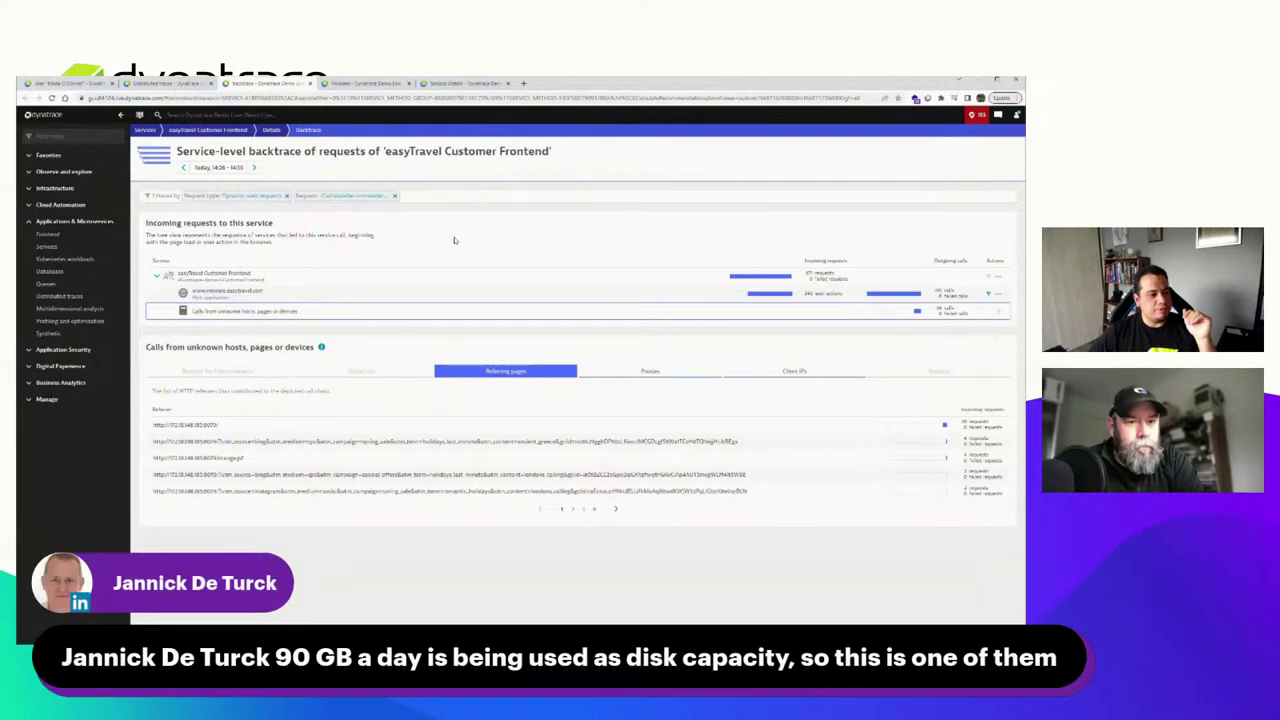
# Return to the easyTravel Customer Frontend overview and open the logs and events viewer in advanced mode
pyautogui.click(220, 131)
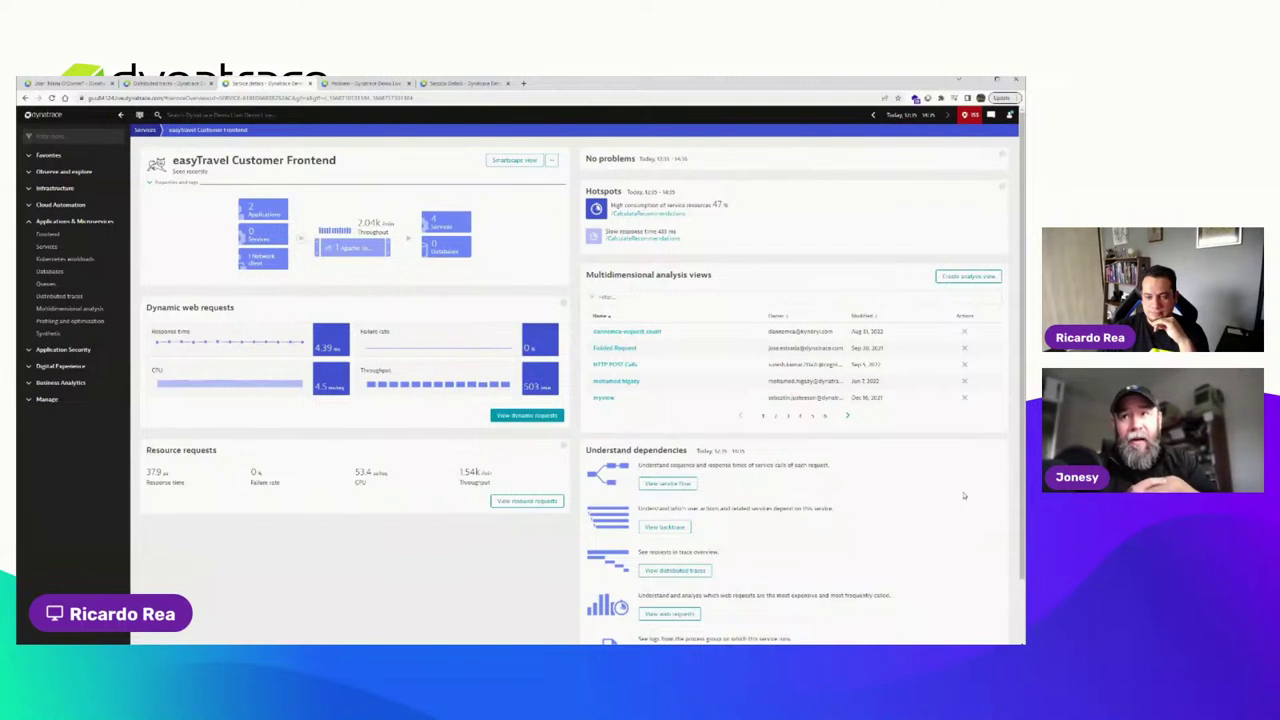
pyautogui.click(55, 188)
pyautogui.click(55, 188)
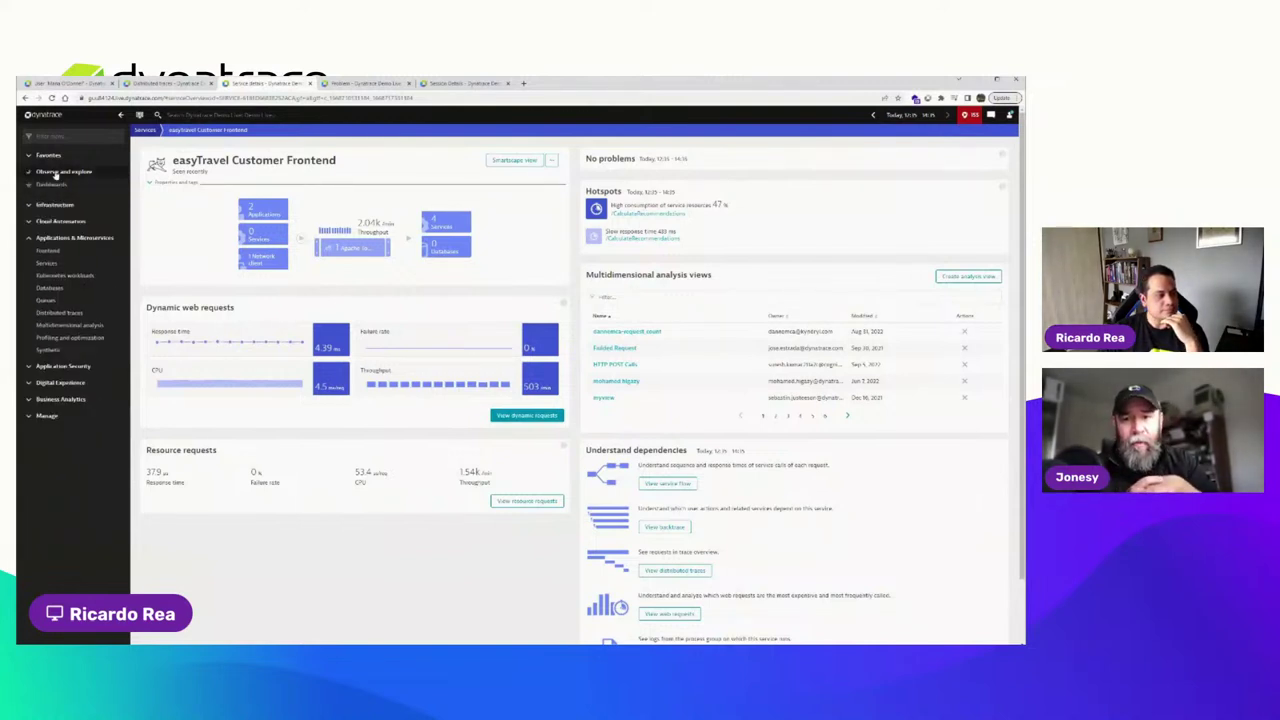
pyautogui.click(63, 171)
pyautogui.click(47, 222)
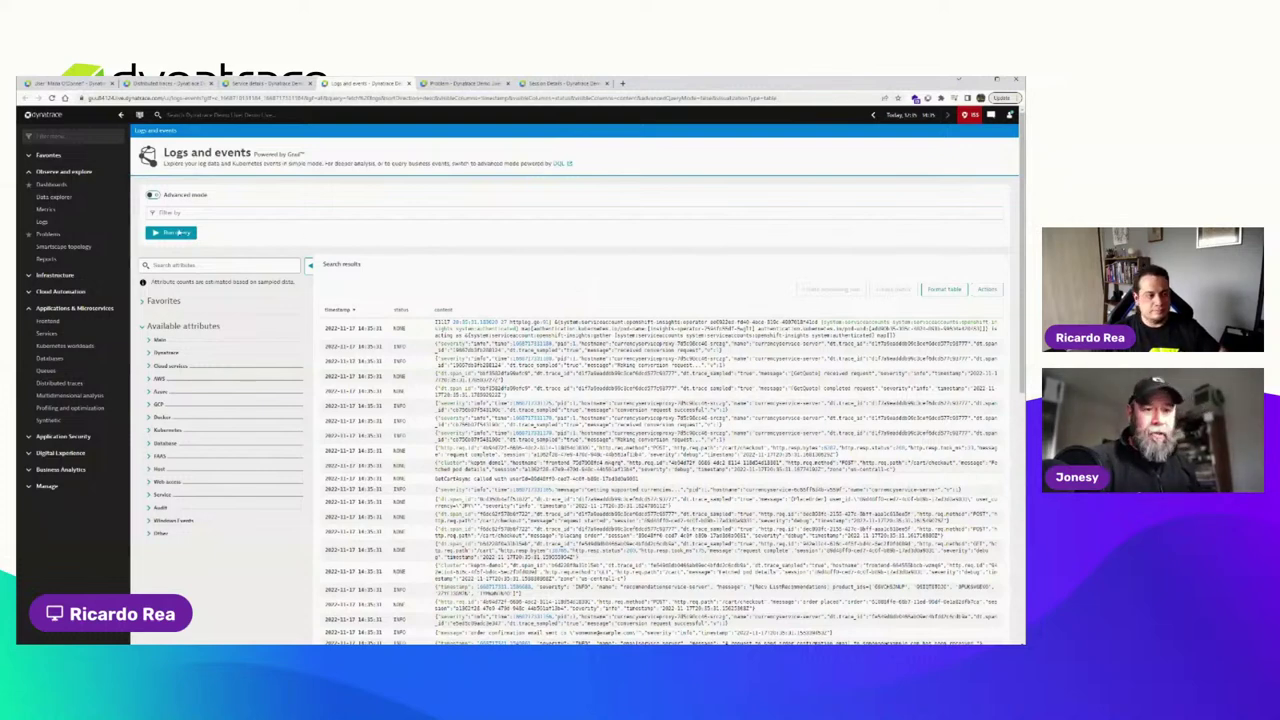
pyautogui.click(152, 195)
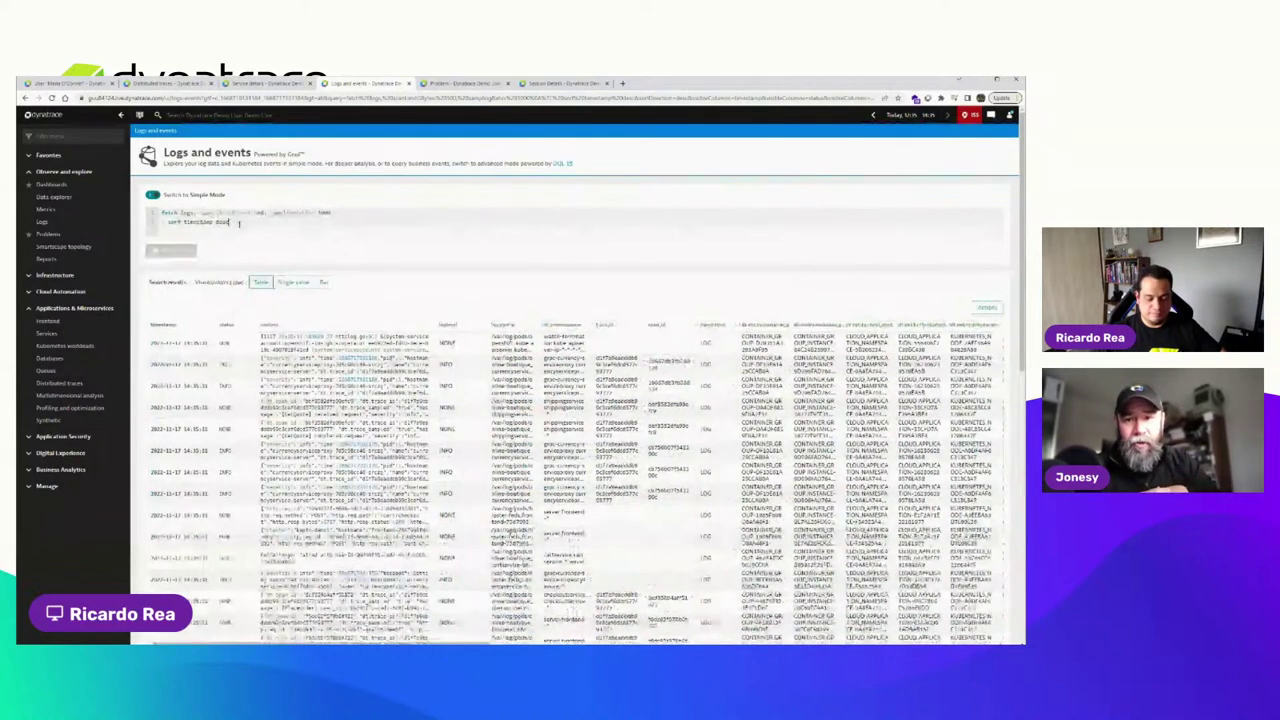
# Append the line | filter content == "error" to the log query and run it
pyautogui.press('Return')
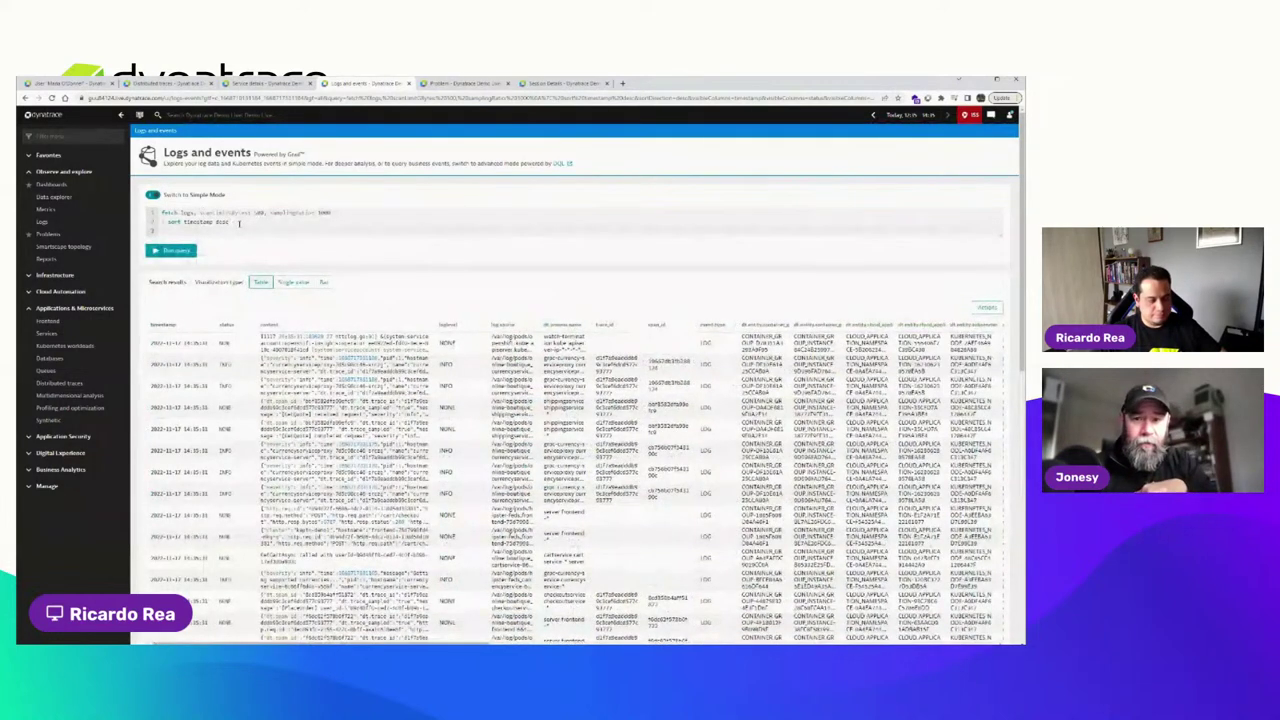
pyautogui.write('| ')
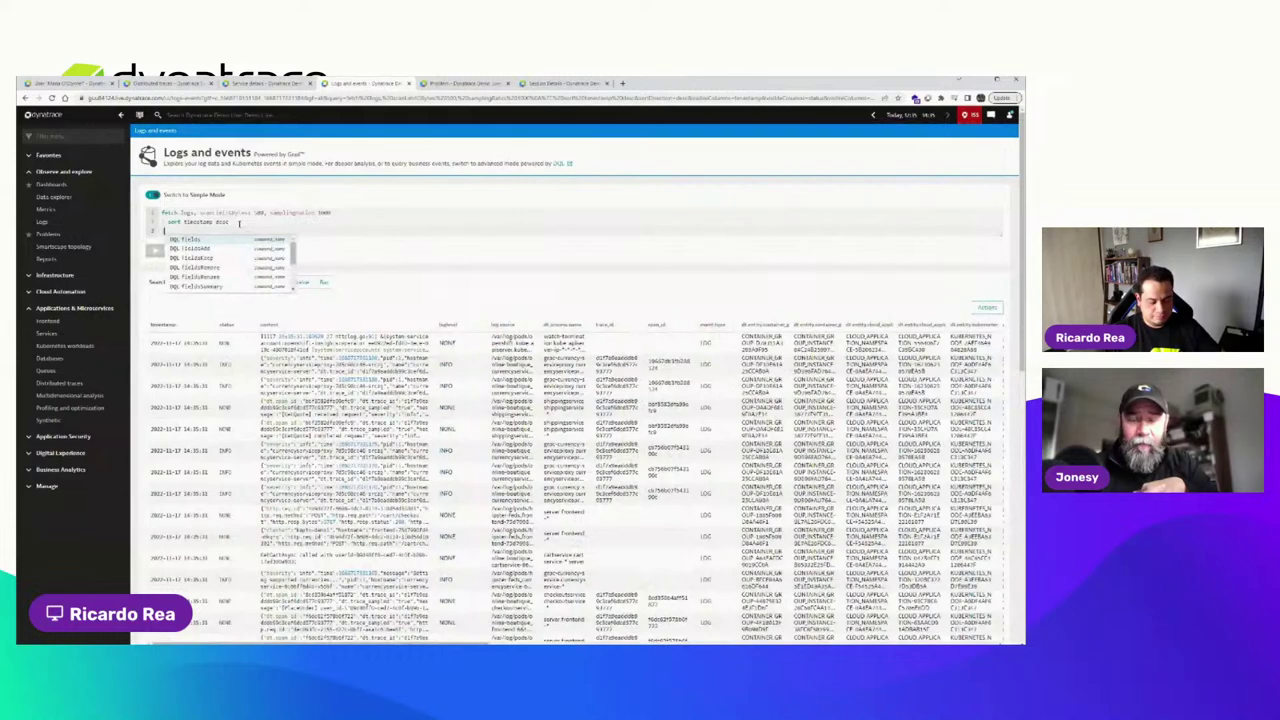
pyautogui.write('filter')
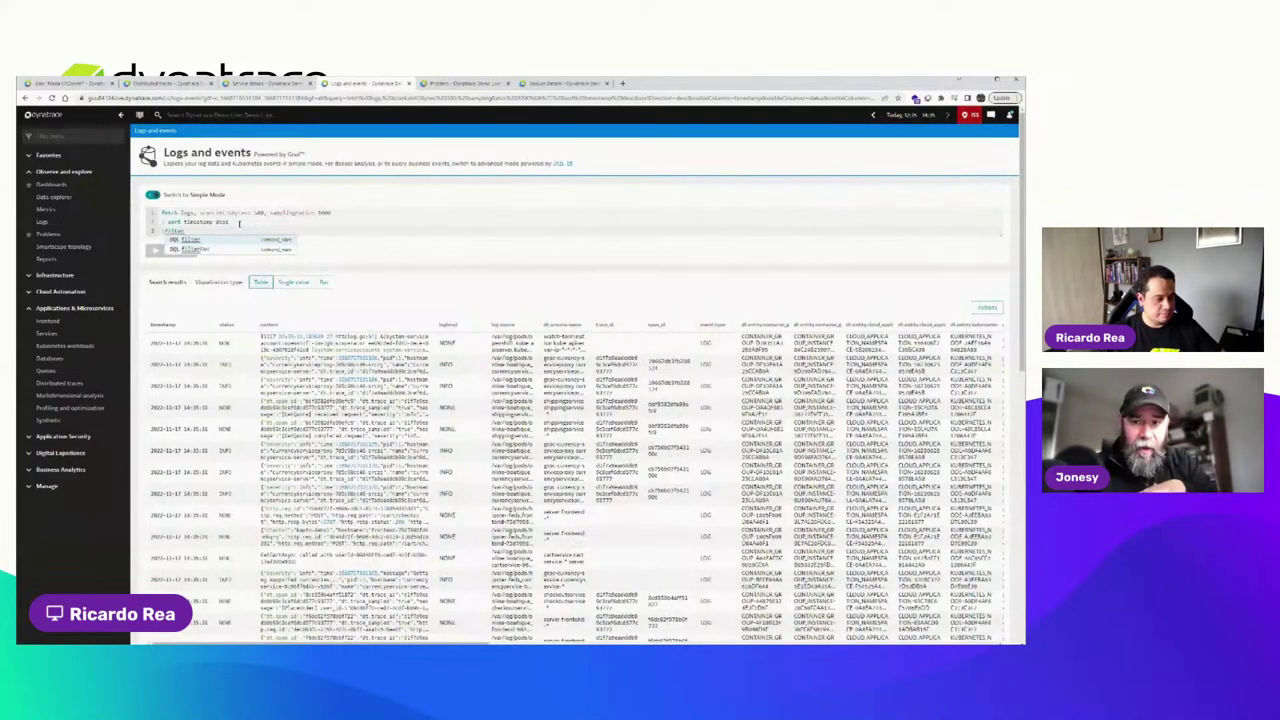
pyautogui.write(' content')
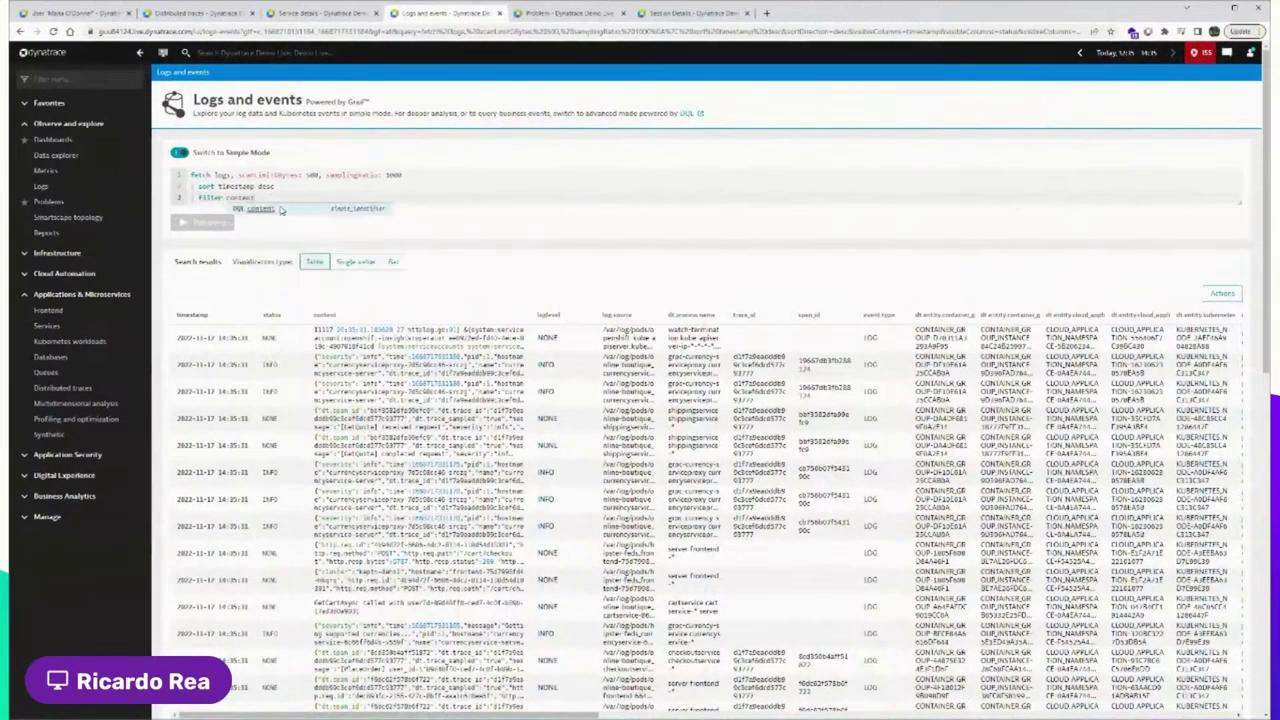
pyautogui.click(285, 209)
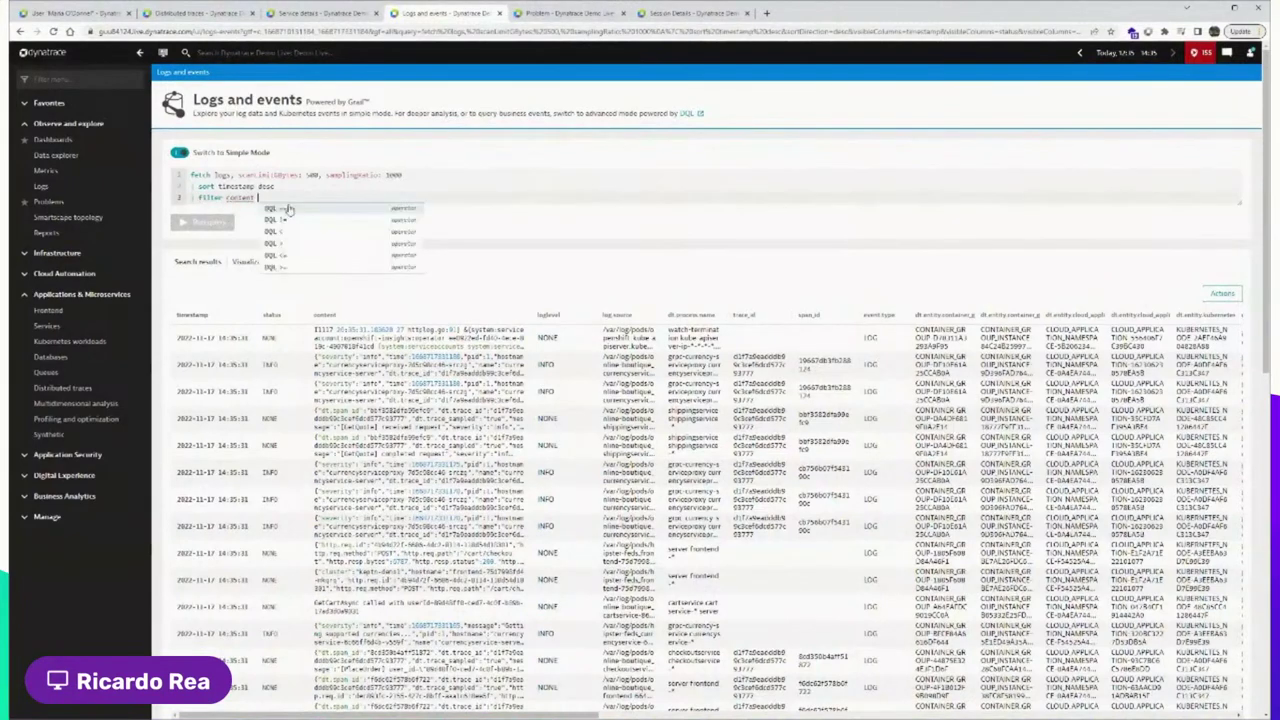
pyautogui.click(287, 209)
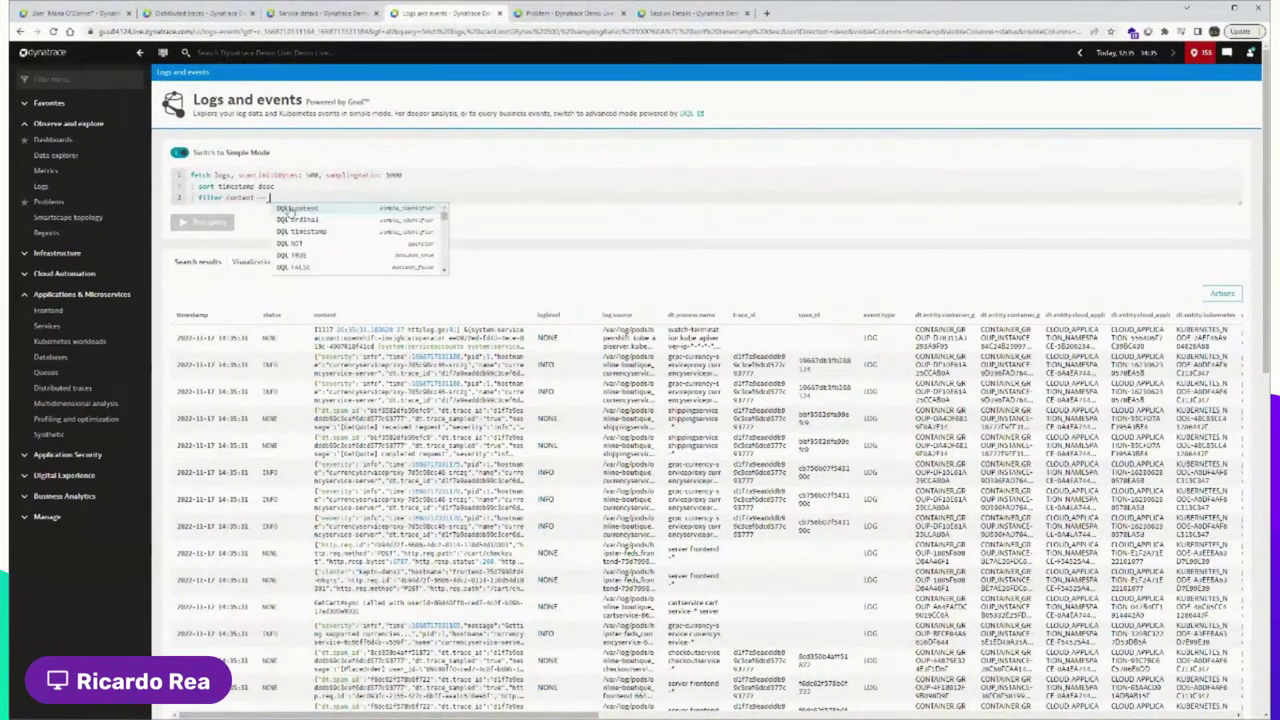
pyautogui.write('"error"')
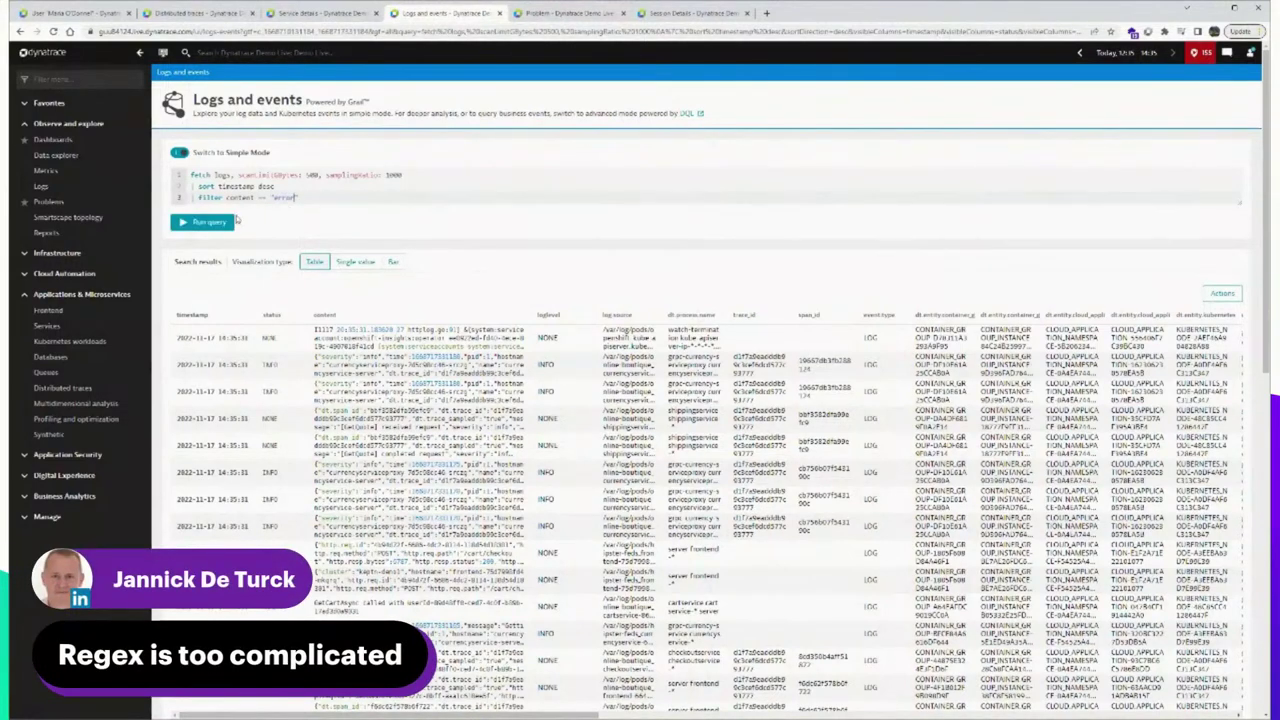
pyautogui.hotkey('ctrl', 'Return')
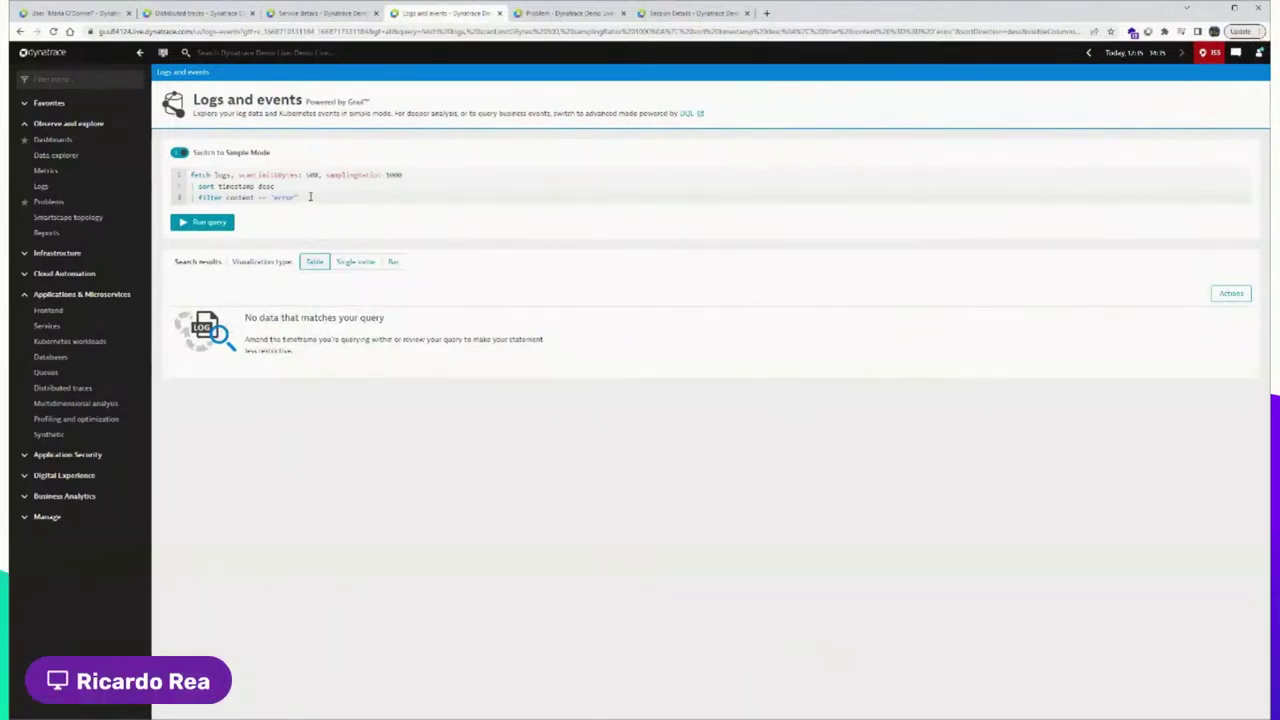
# Change the content filter value to "ERROR", rerun the log query and set the timeframe to the last 2 hours
pyautogui.press('BackSpace')
pyautogui.press('BackSpace')
pyautogui.press('BackSpace')
pyautogui.press('BackSpace')
pyautogui.press('BackSpace')
pyautogui.press('BackSpace')
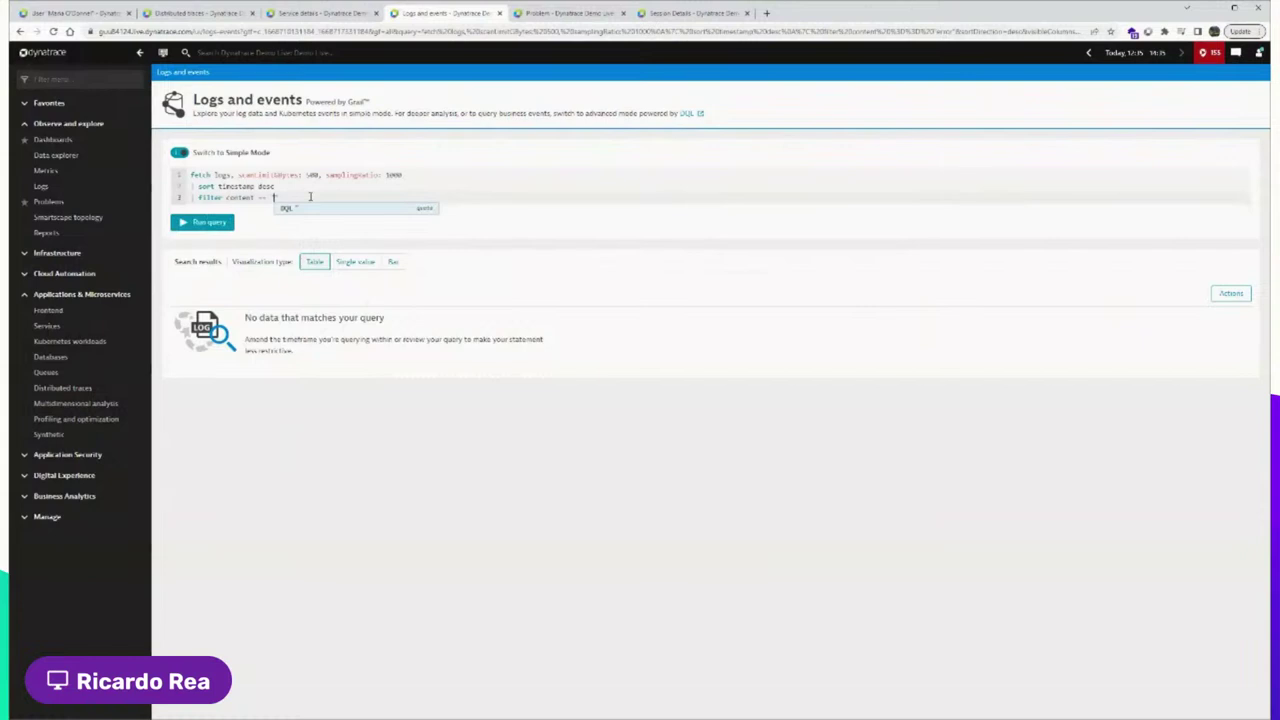
pyautogui.write('ERROR"')
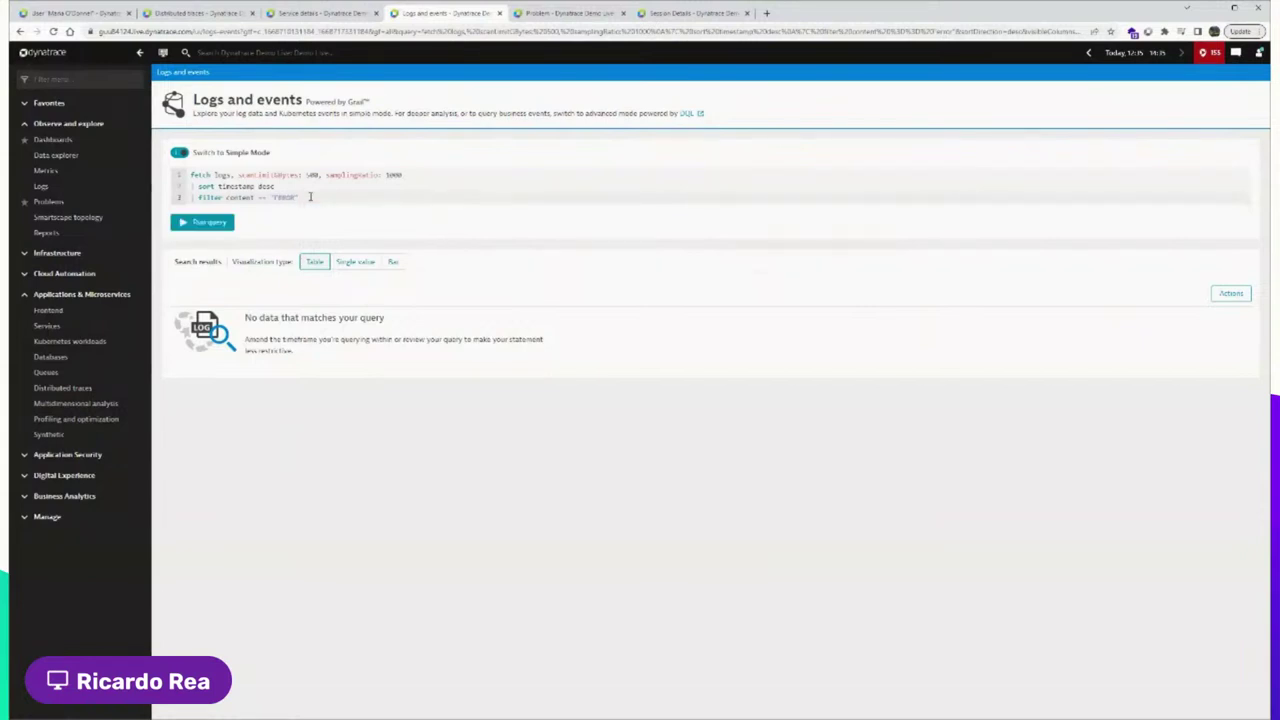
pyautogui.click(205, 222)
pyautogui.click(1145, 52)
pyautogui.click(1100, 174)
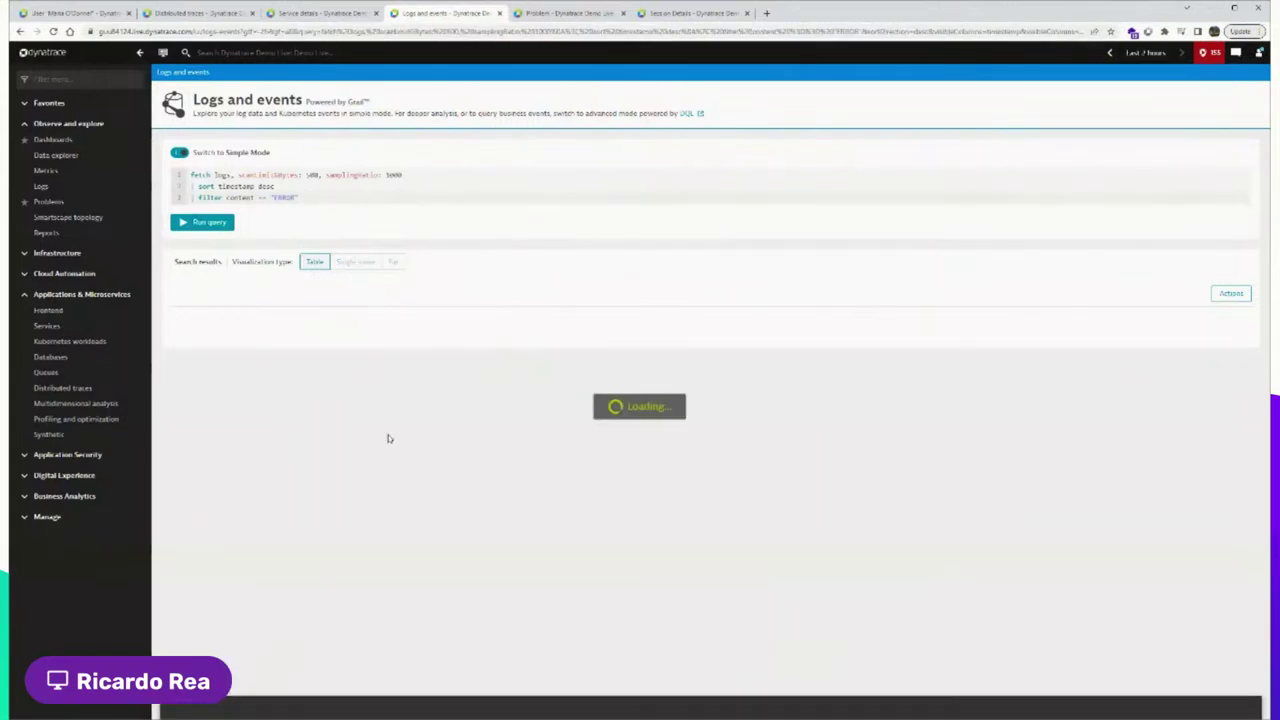
# Remove the content filter from the log query and run it with only the timestamp sort
pyautogui.click(307, 198)
pyautogui.press('BackSpace')
pyautogui.press('BackSpace')
pyautogui.press('BackSpace')
pyautogui.press('BackSpace')
pyautogui.press('BackSpace')
pyautogui.press('BackSpace')
pyautogui.press('BackSpace')
pyautogui.press('BackSpace')
pyautogui.press('BackSpace')
pyautogui.press('BackSpace')
pyautogui.press('BackSpace')
pyautogui.press('BackSpace')
pyautogui.press('BackSpace')
pyautogui.press('BackSpace')
pyautogui.press('BackSpace')
pyautogui.press('BackSpace')
pyautogui.press('BackSpace')
pyautogui.press('BackSpace')
pyautogui.press('BackSpace')
pyautogui.press('BackSpace')
pyautogui.write('f')
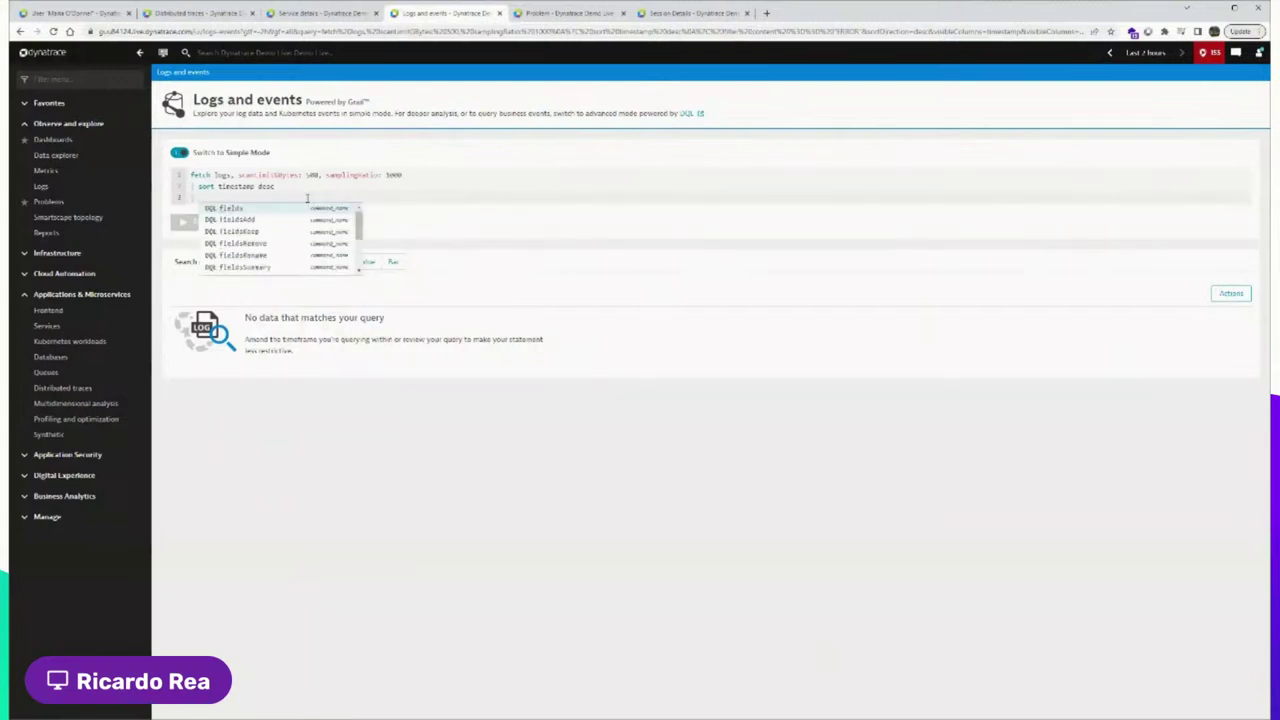
pyautogui.press('BackSpace')
pyautogui.press('BackSpace')
pyautogui.press('BackSpace')
pyautogui.click(205, 223)
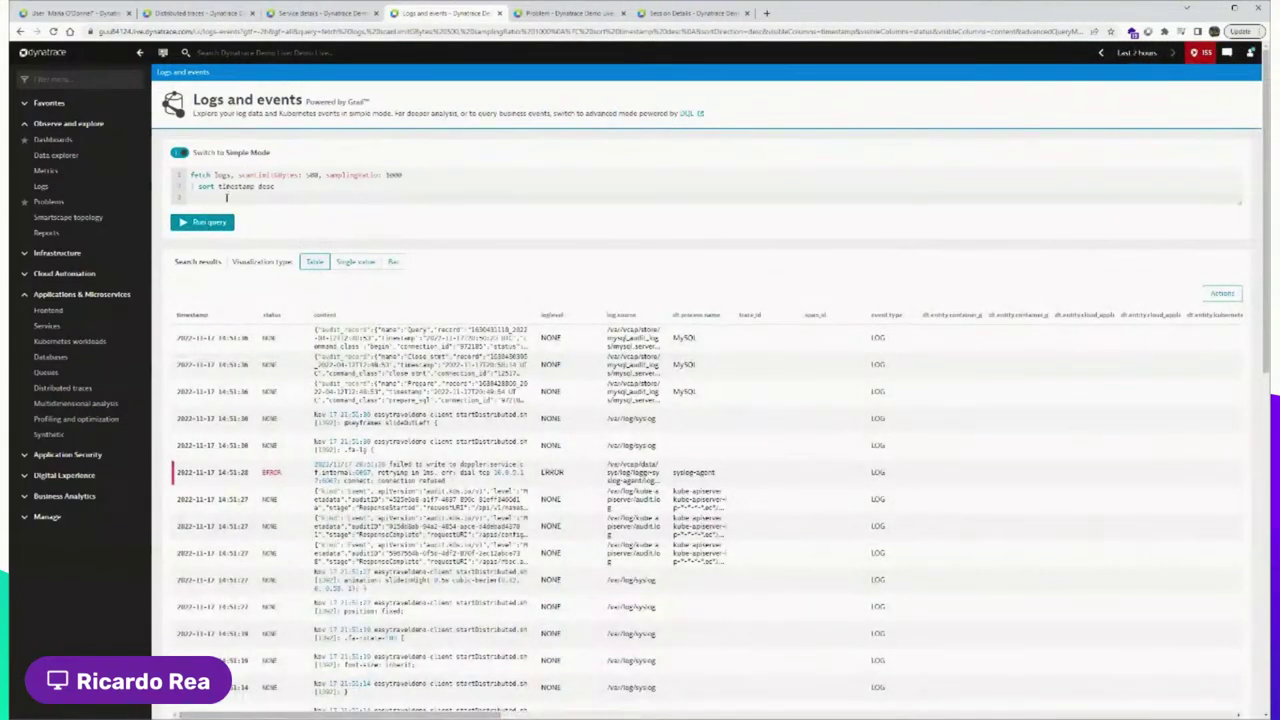
# Append the line | filter (status == "ERROR") to the log query and run it
pyautogui.write('filter')
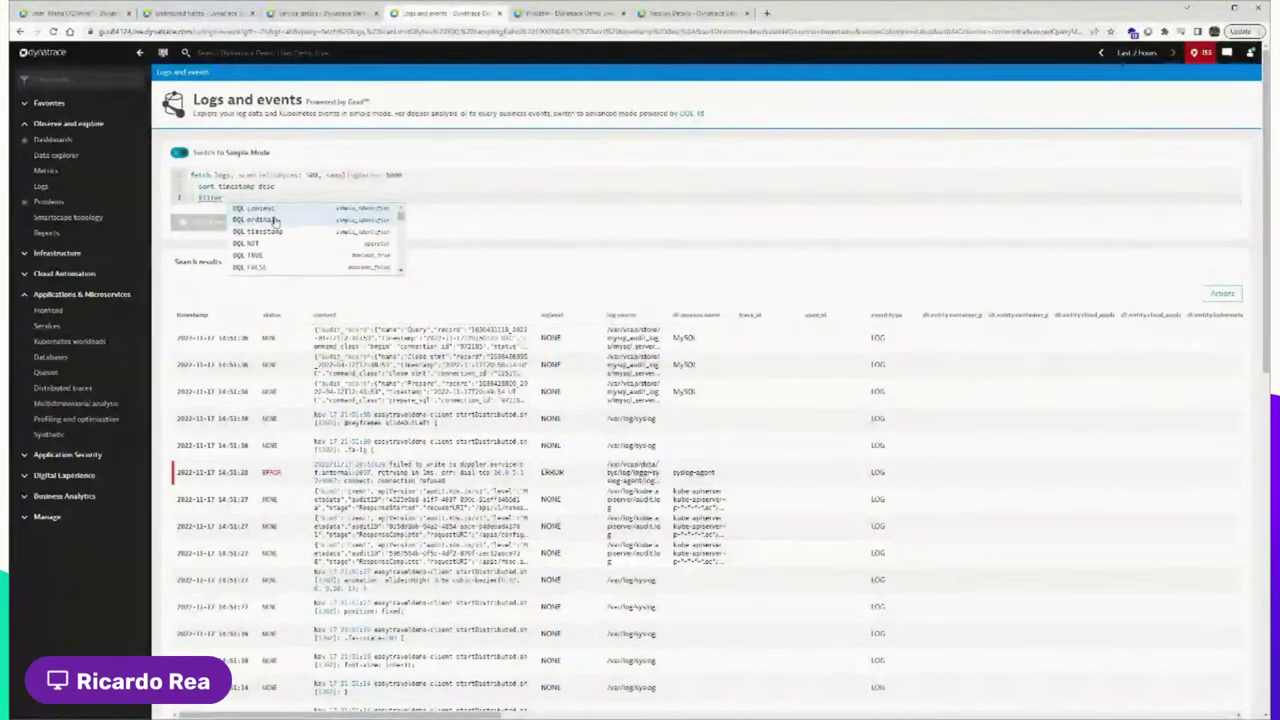
pyautogui.write(' sta')
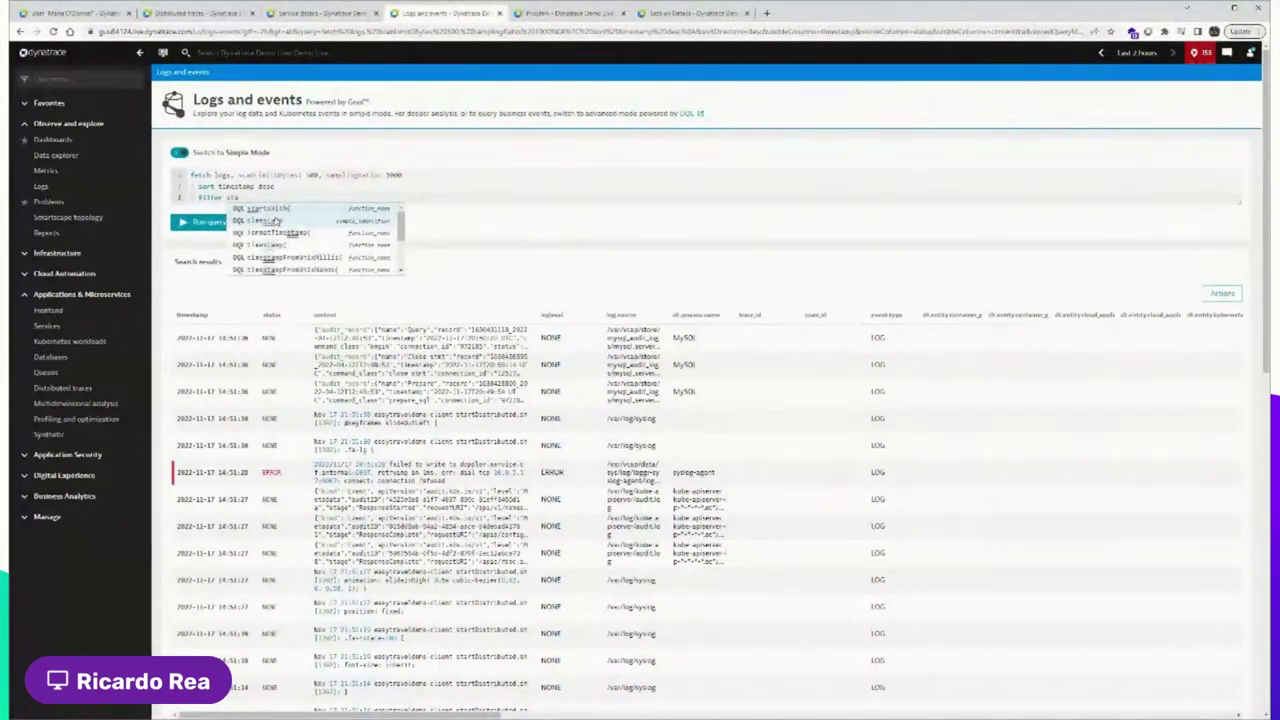
pyautogui.press('BackSpace')
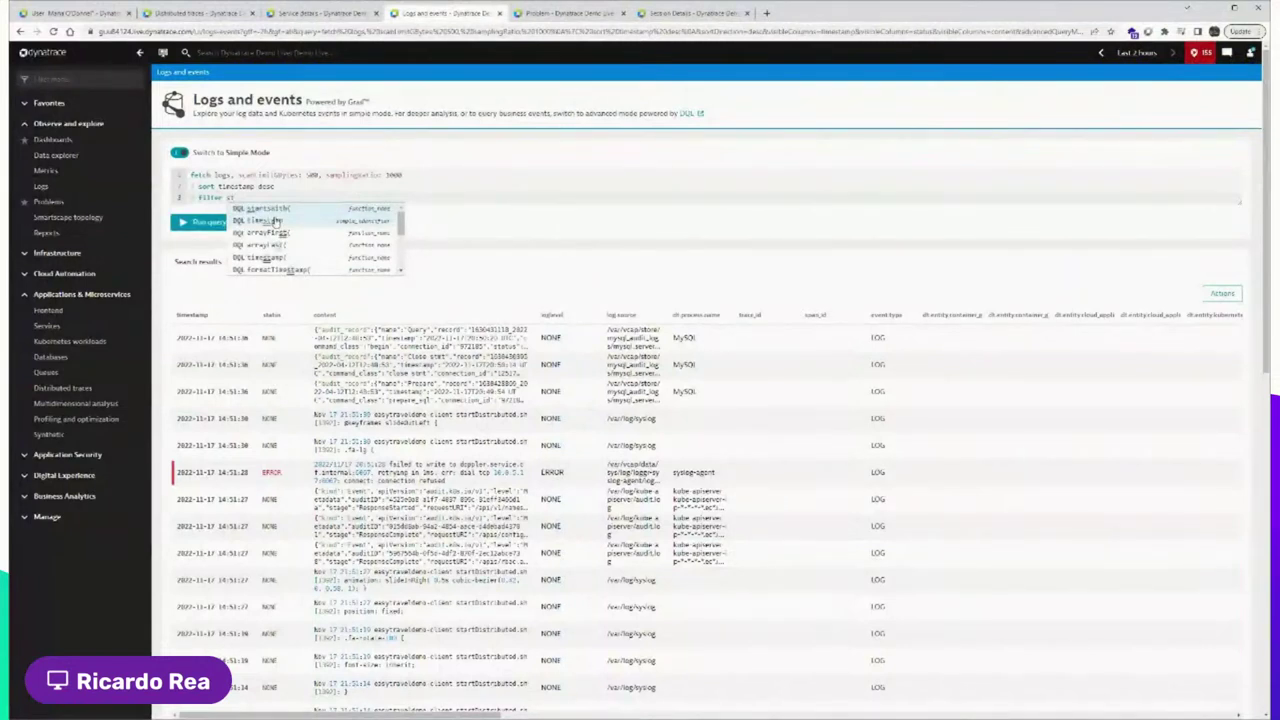
pyautogui.press('BackSpace')
pyautogui.press('BackSpace')
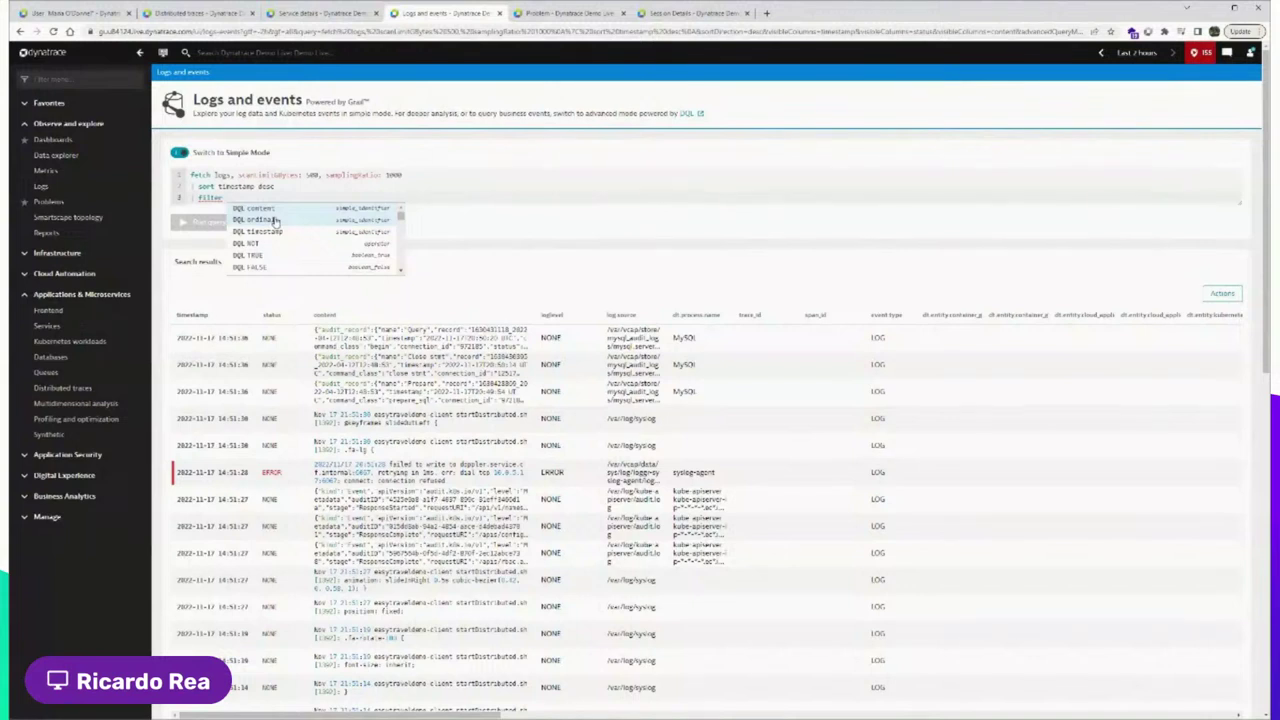
pyautogui.write('st')
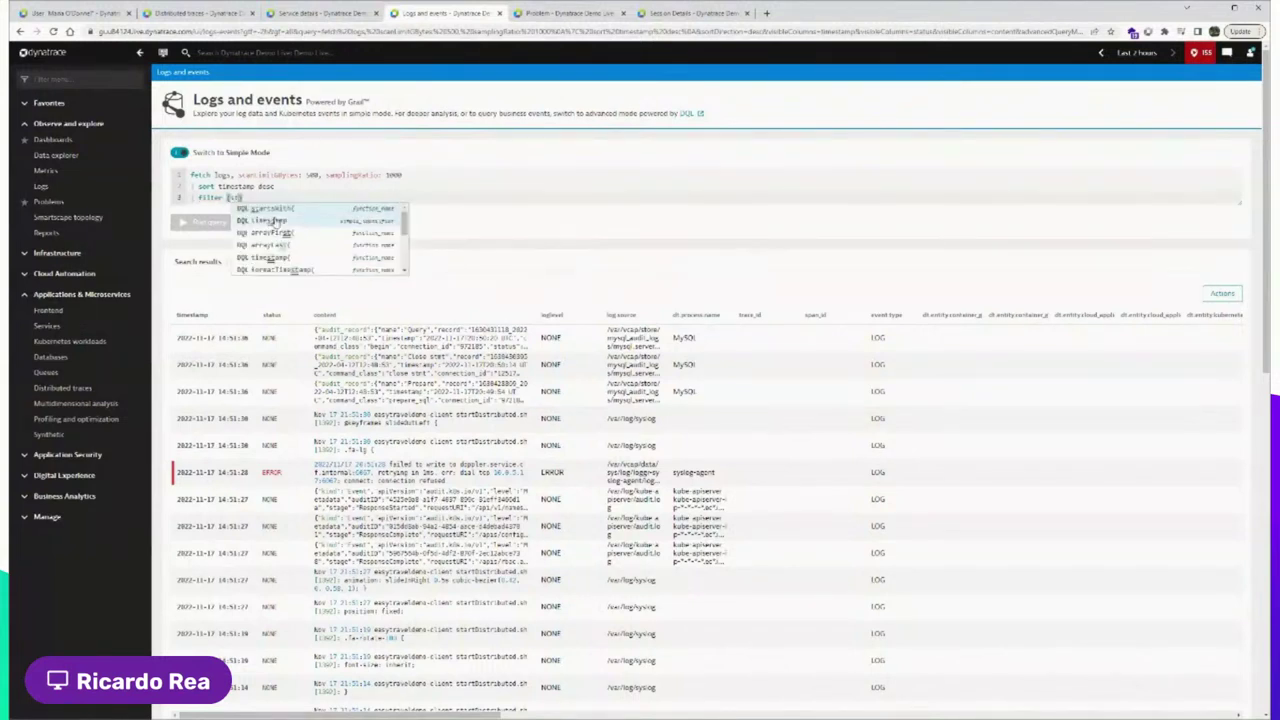
pyautogui.write('atus')
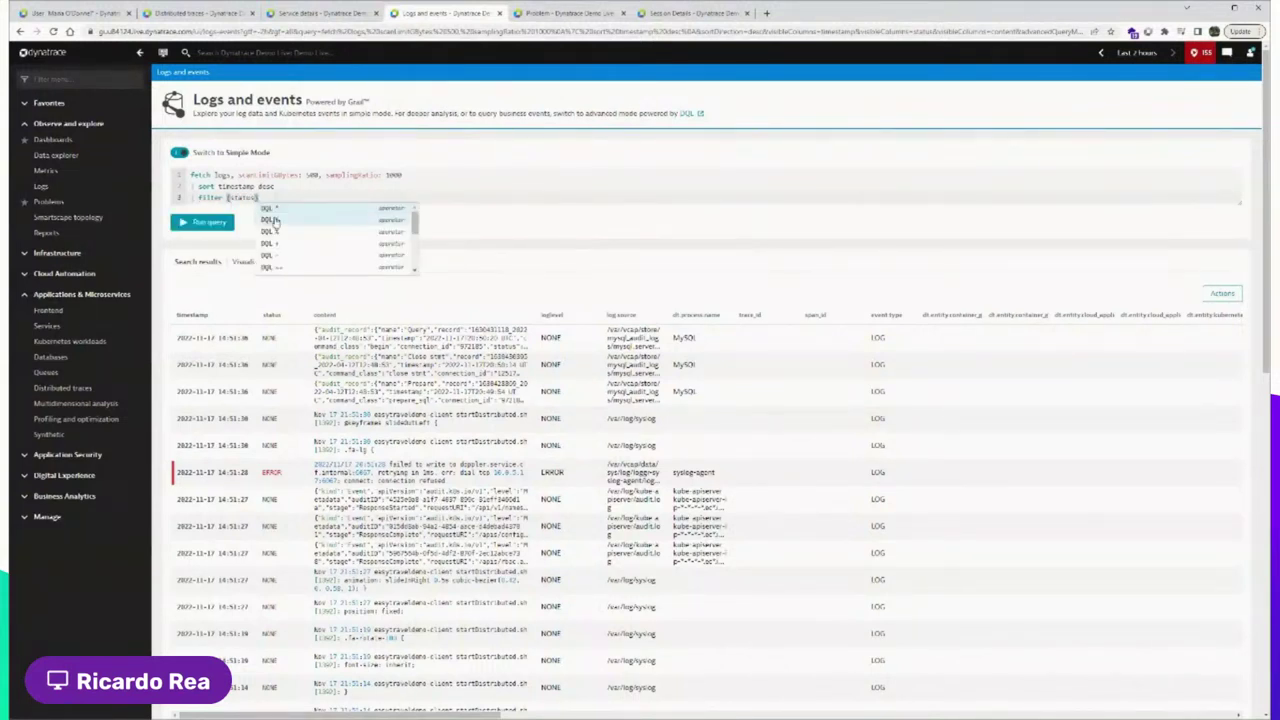
pyautogui.write(' ==')
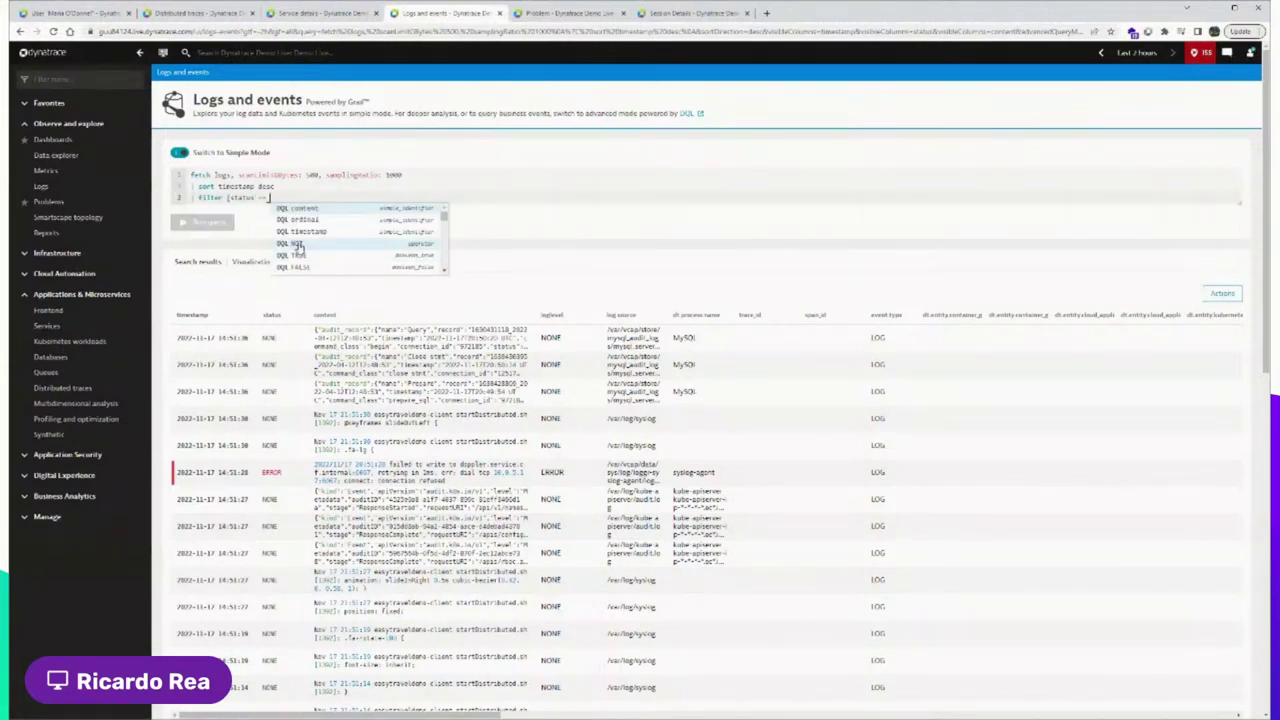
pyautogui.write(' "ERROR"')
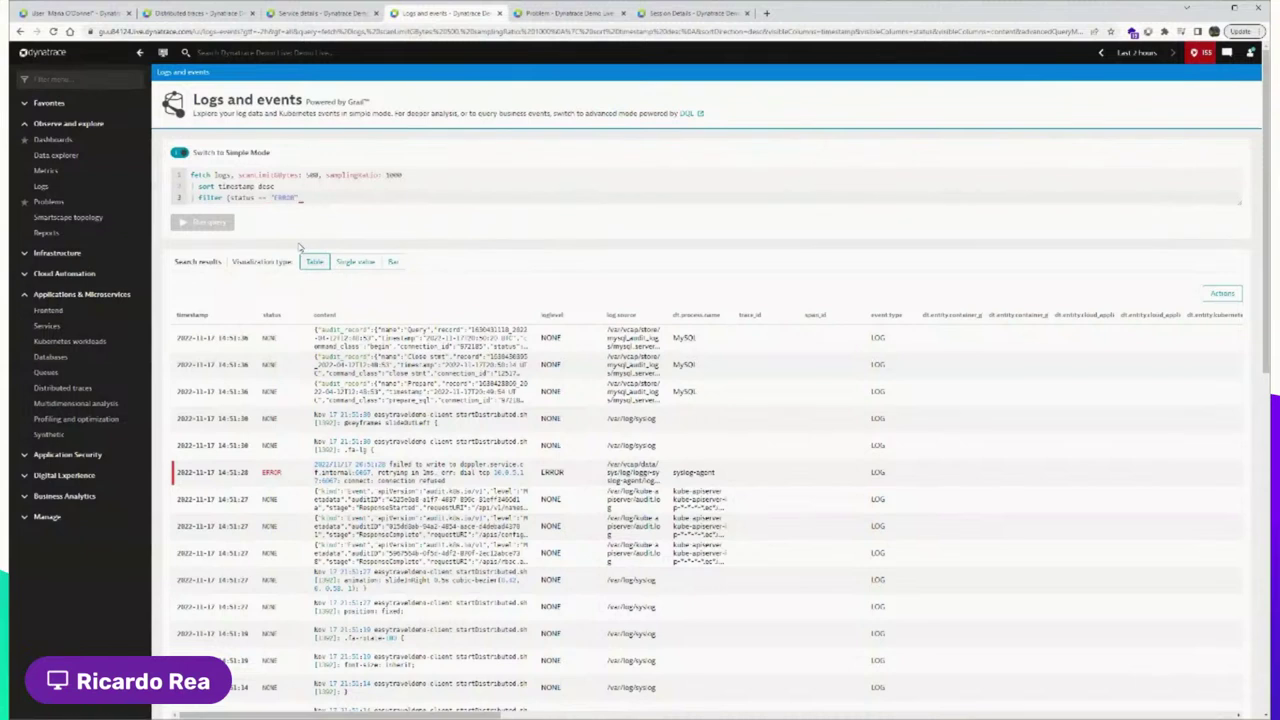
pyautogui.write(')')
pyautogui.press('Escape')
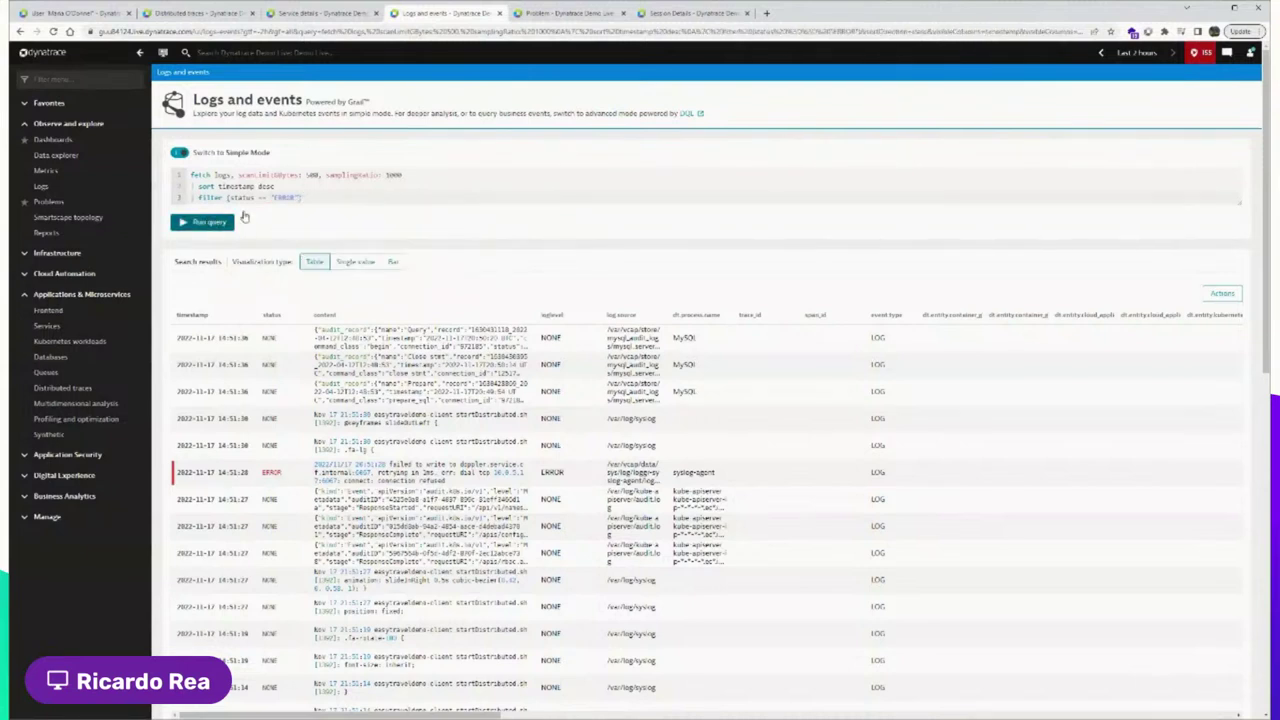
pyautogui.click(232, 220)
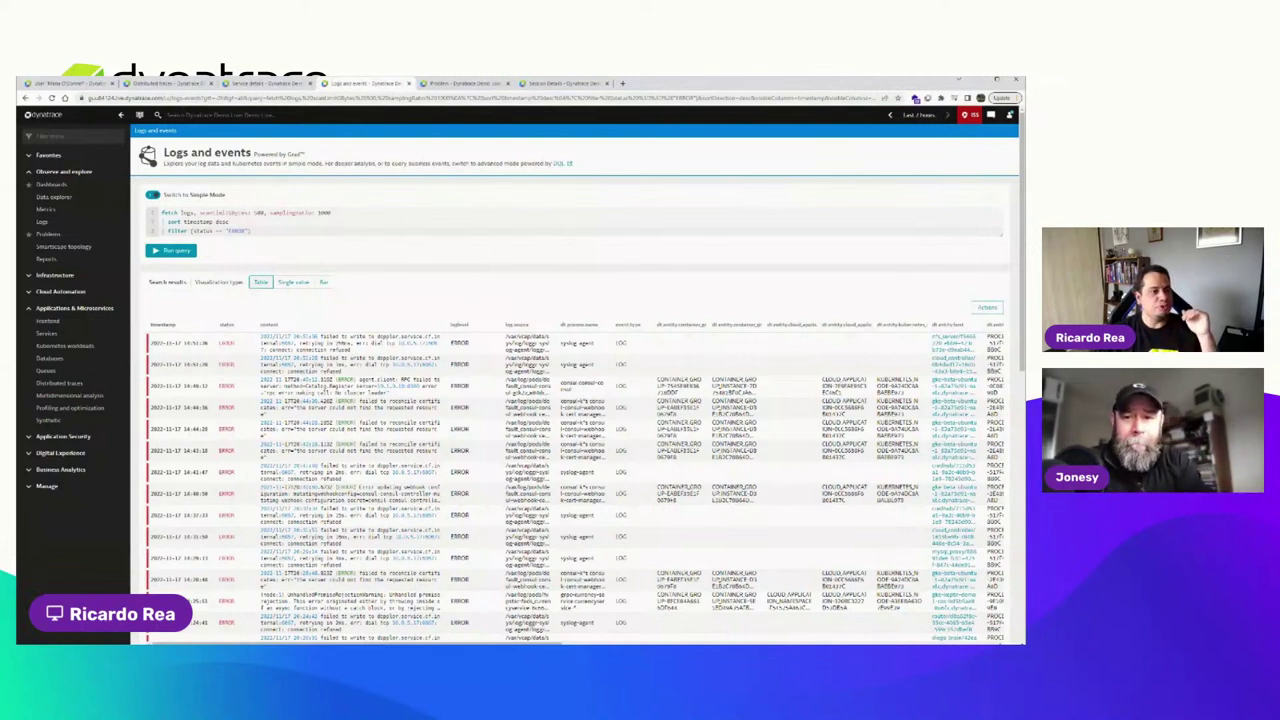
# From the easyTravel Customer Frontend service, drill through its CustomerFrontend process to host easytravel-demo1 and view the host's consuming processes
pyautogui.click(274, 86)
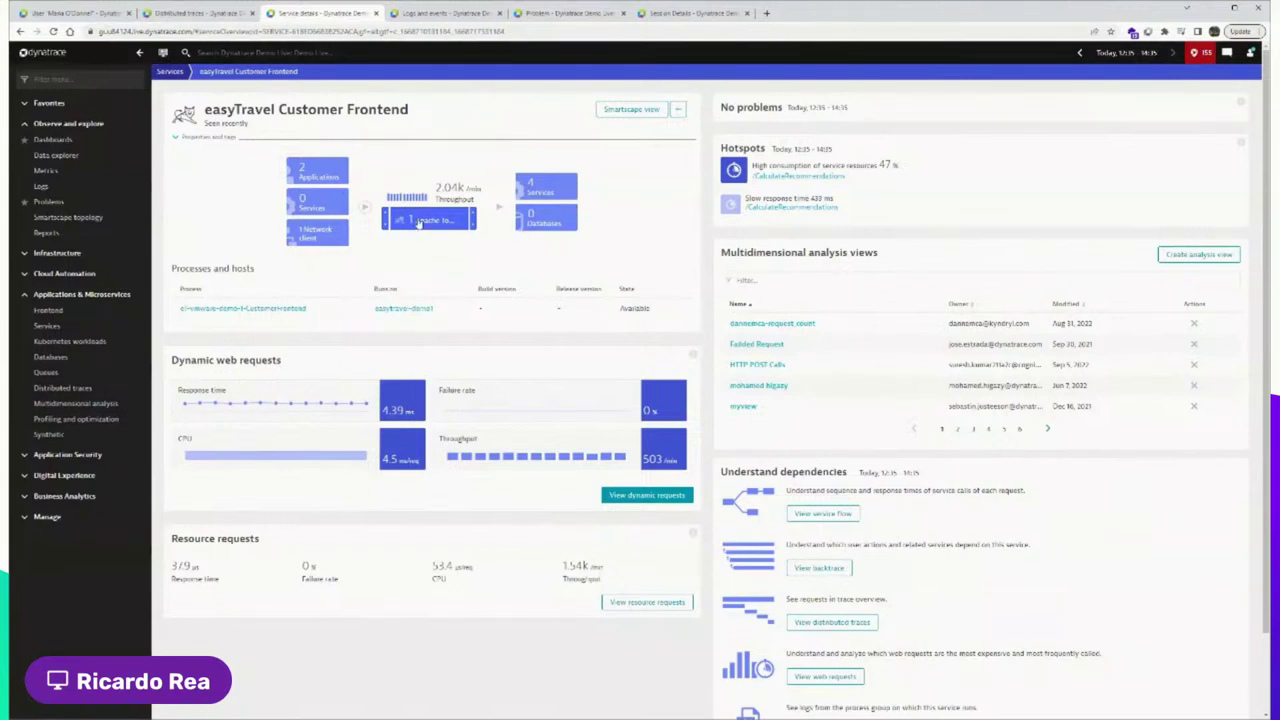
pyautogui.click(240, 311)
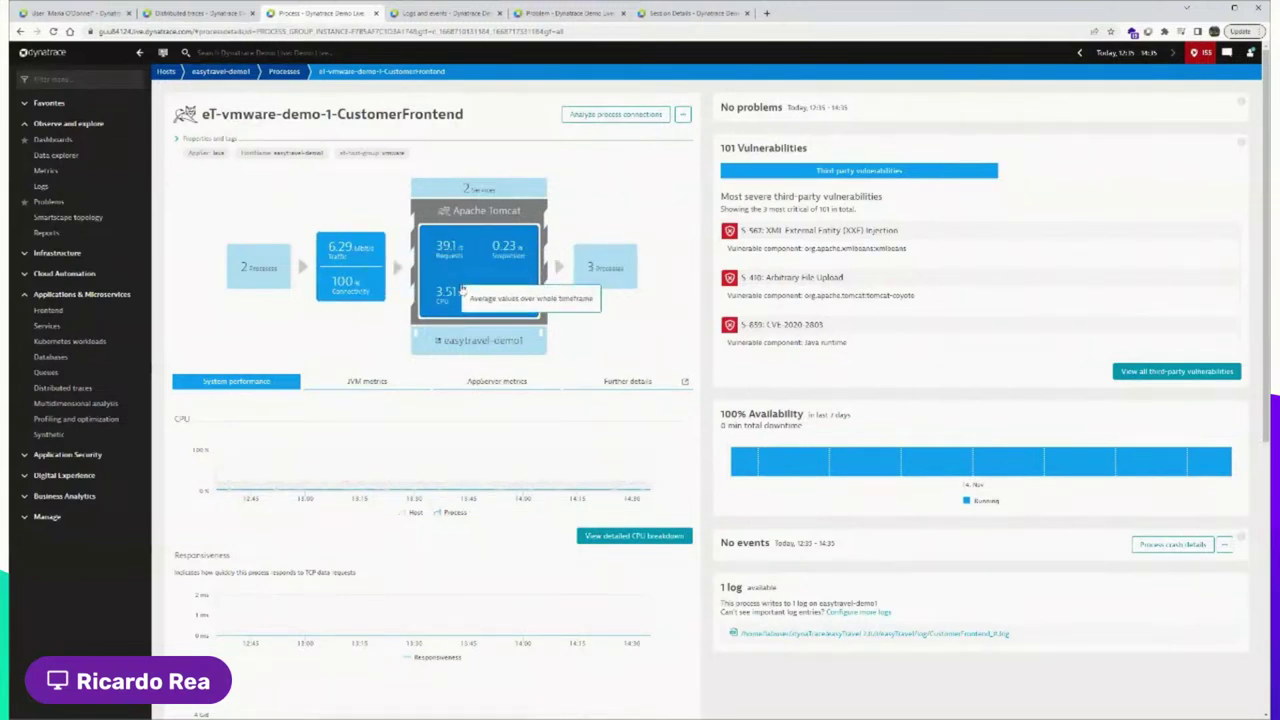
pyautogui.click(487, 347)
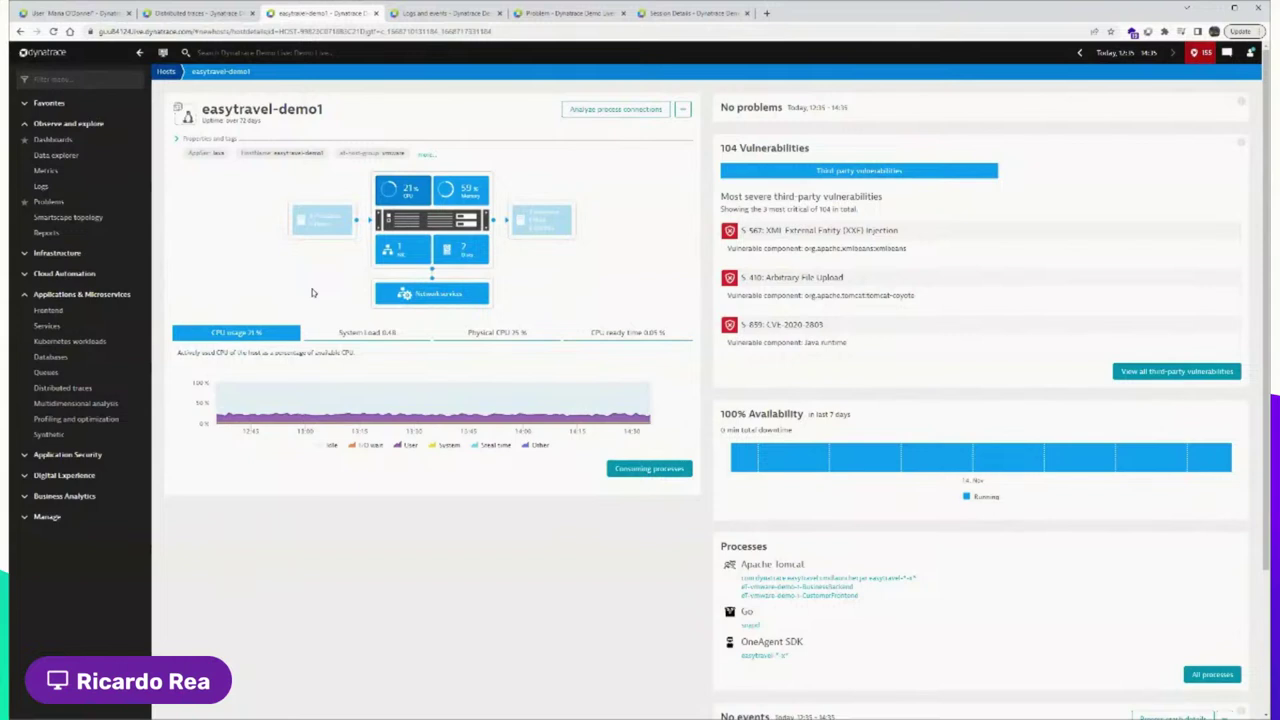
pyautogui.click(662, 468)
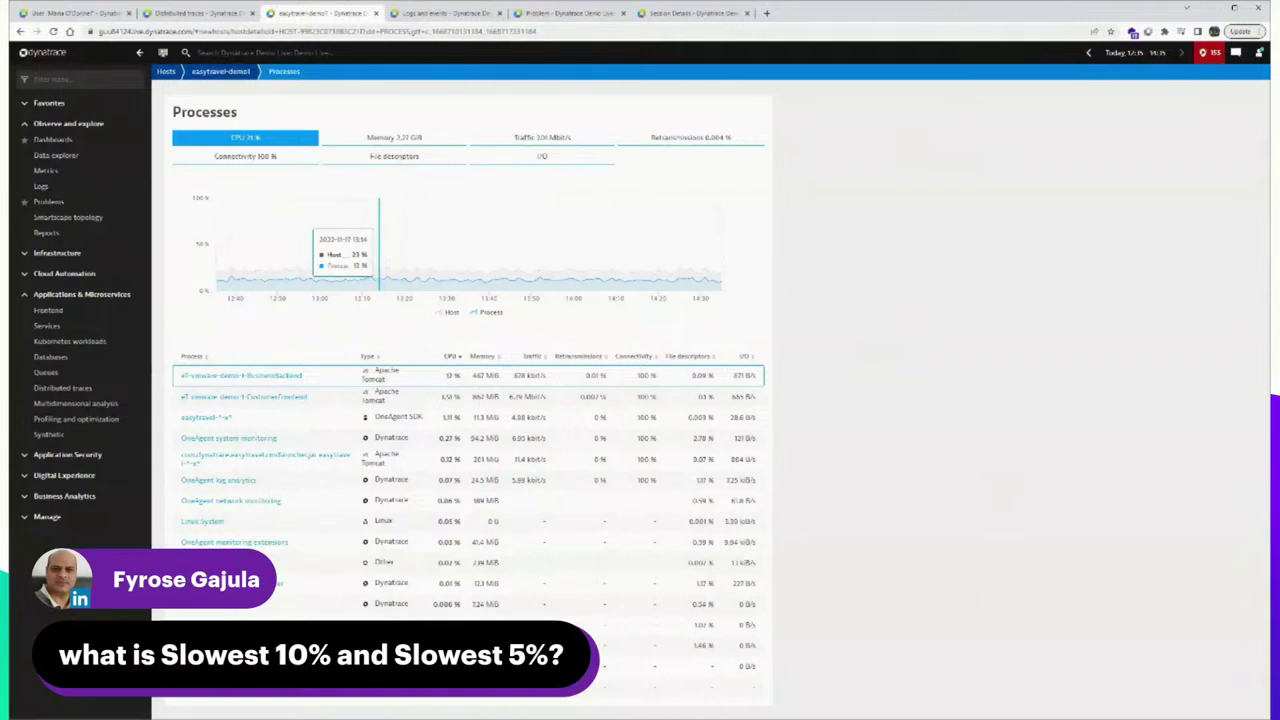
pyautogui.click(238, 76)
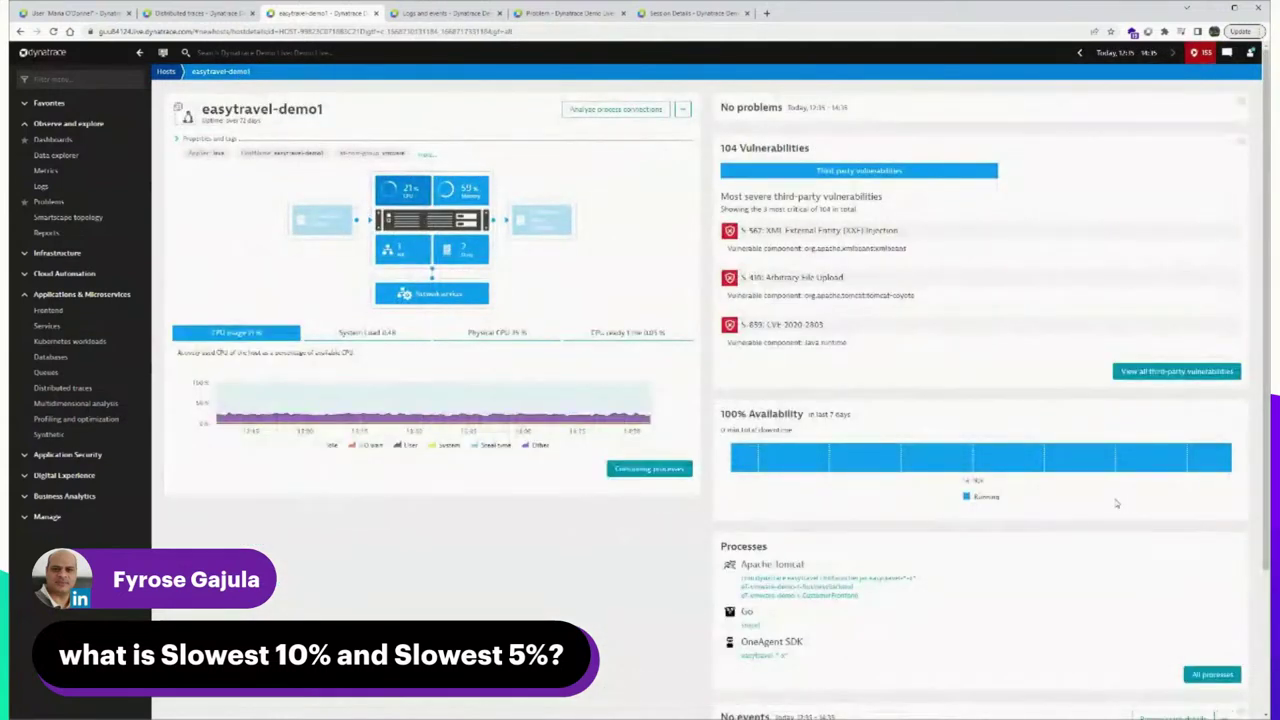
pyautogui.click(675, 468)
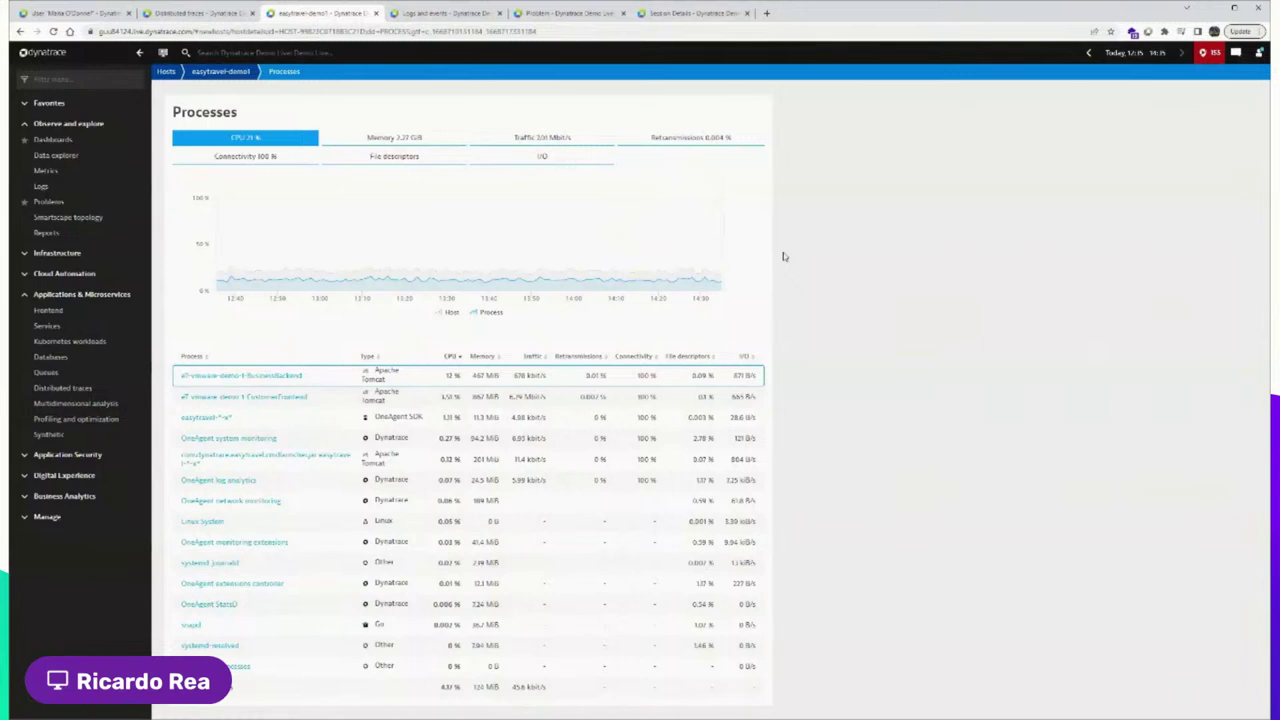
# Open the full services list and sort it descending by requests and by slowest 10%
pyautogui.click(57, 329)
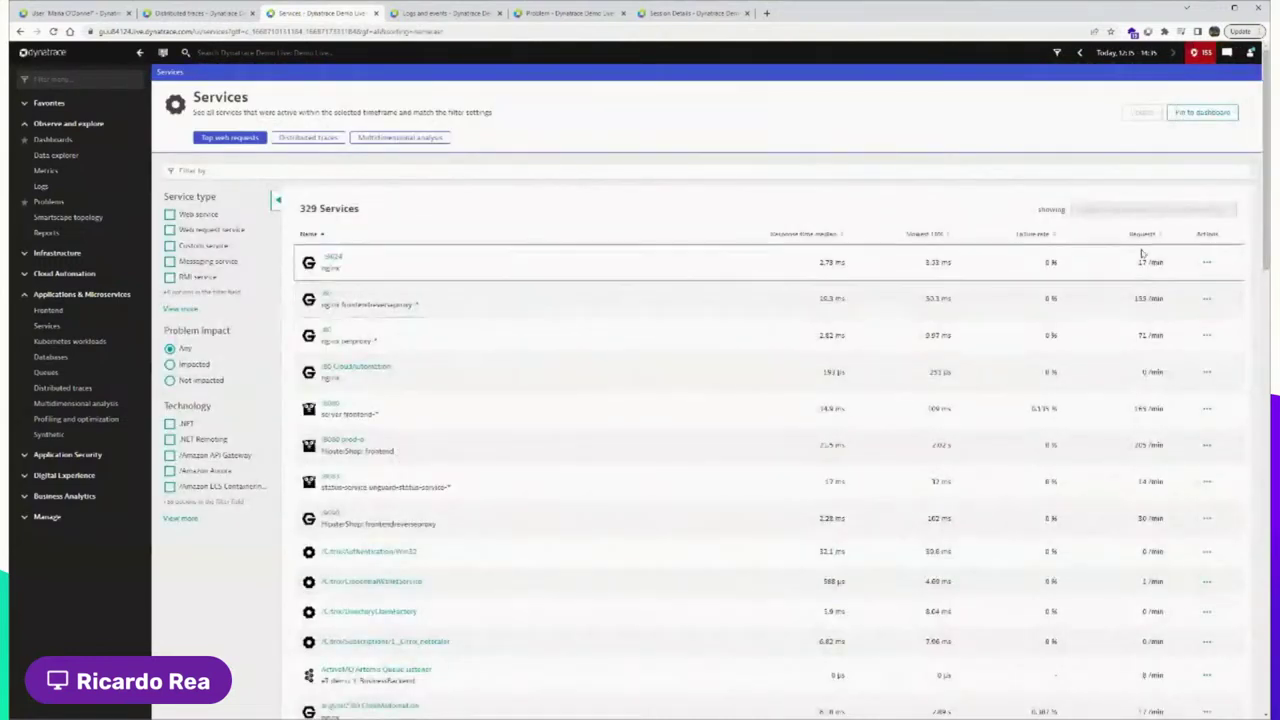
pyautogui.click(1153, 236)
pyautogui.click(1153, 238)
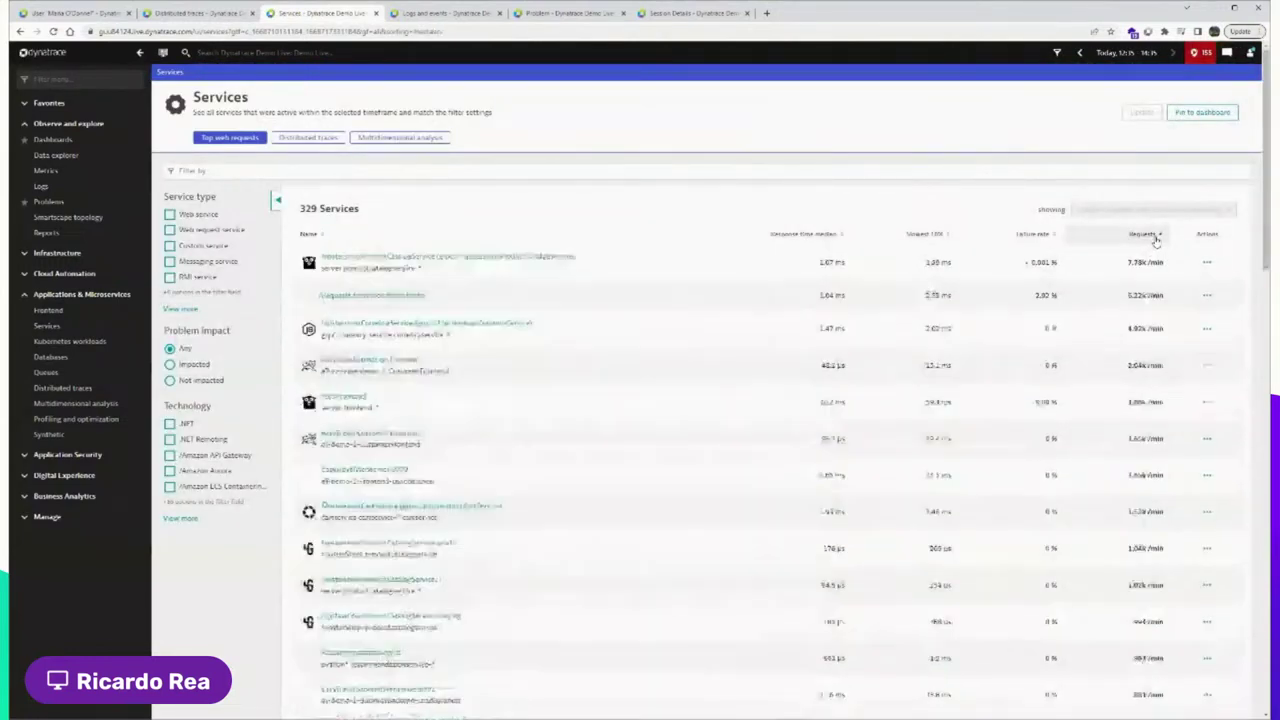
pyautogui.click(941, 236)
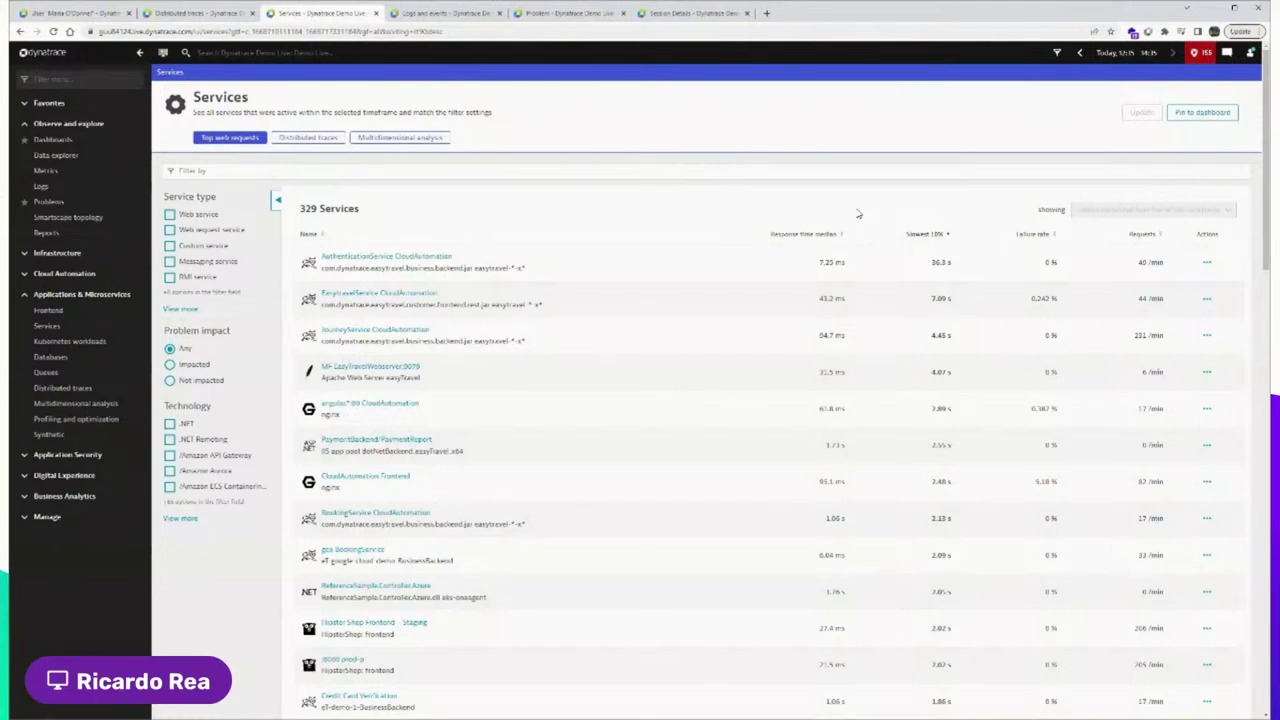
# List the problems of the last 6 hours and switch the Infrastructure impact level filter on and off again
pyautogui.click(49, 202)
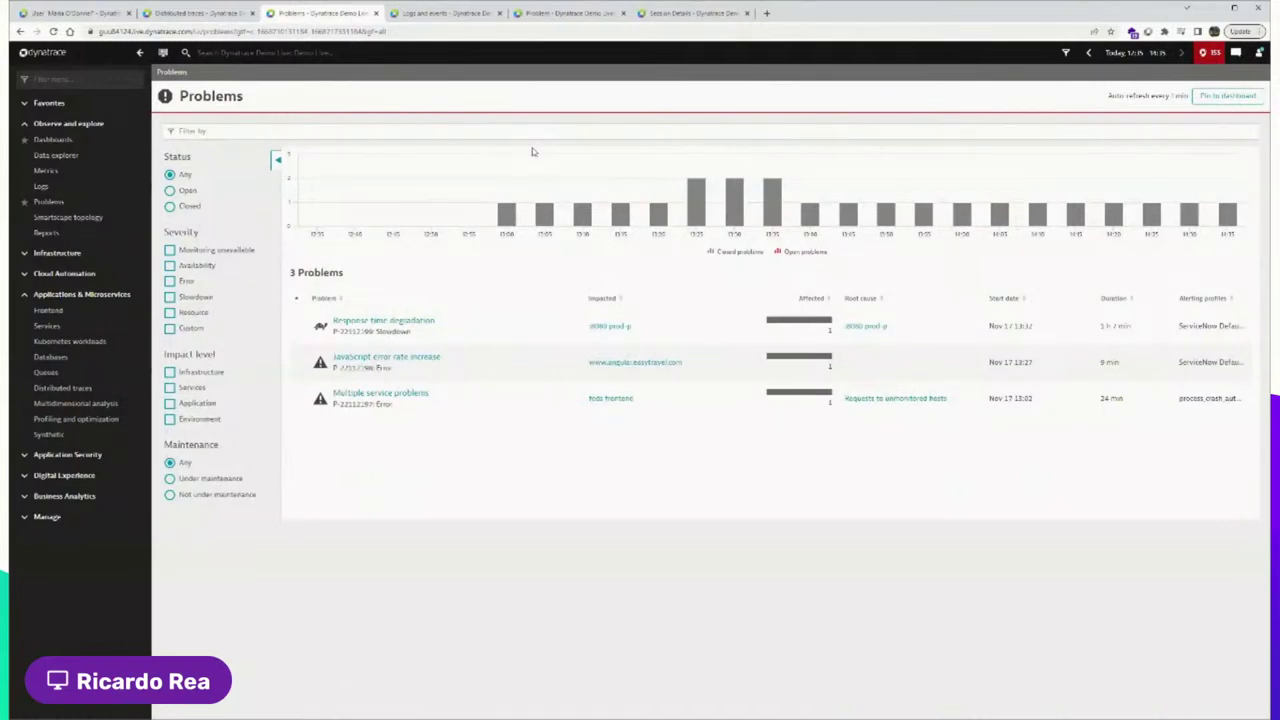
pyautogui.click(1135, 53)
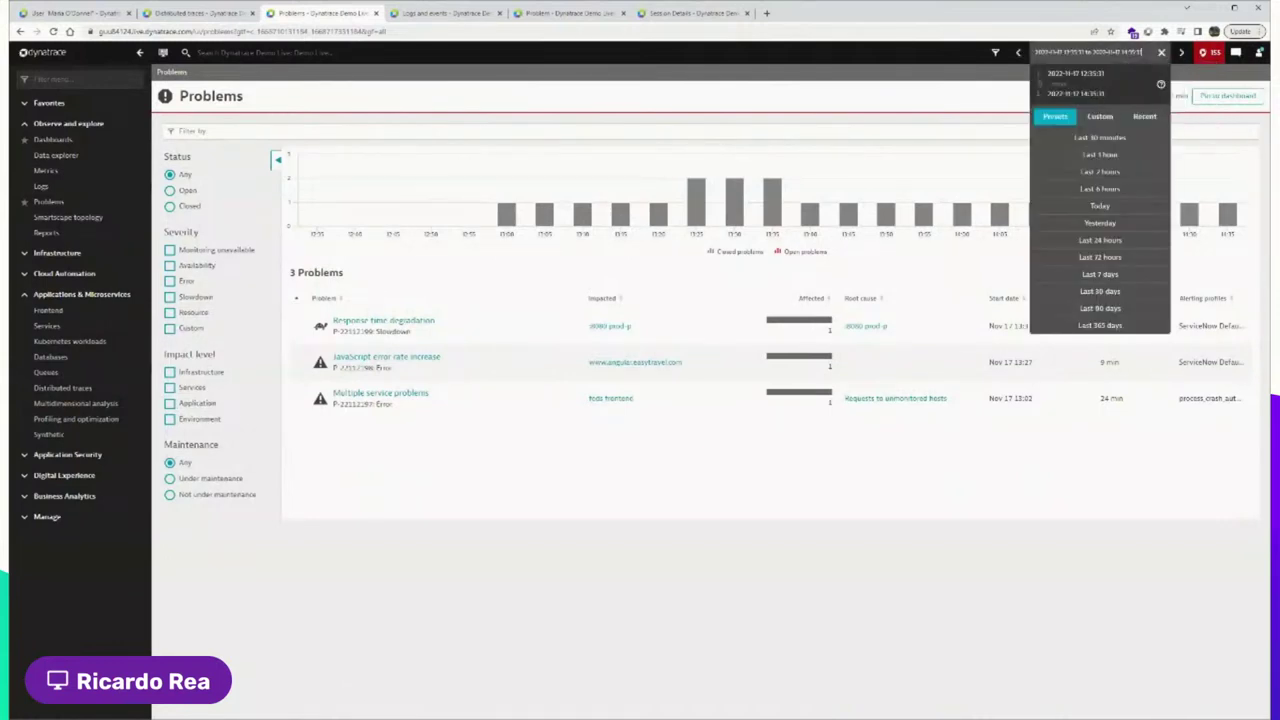
pyautogui.click(1095, 195)
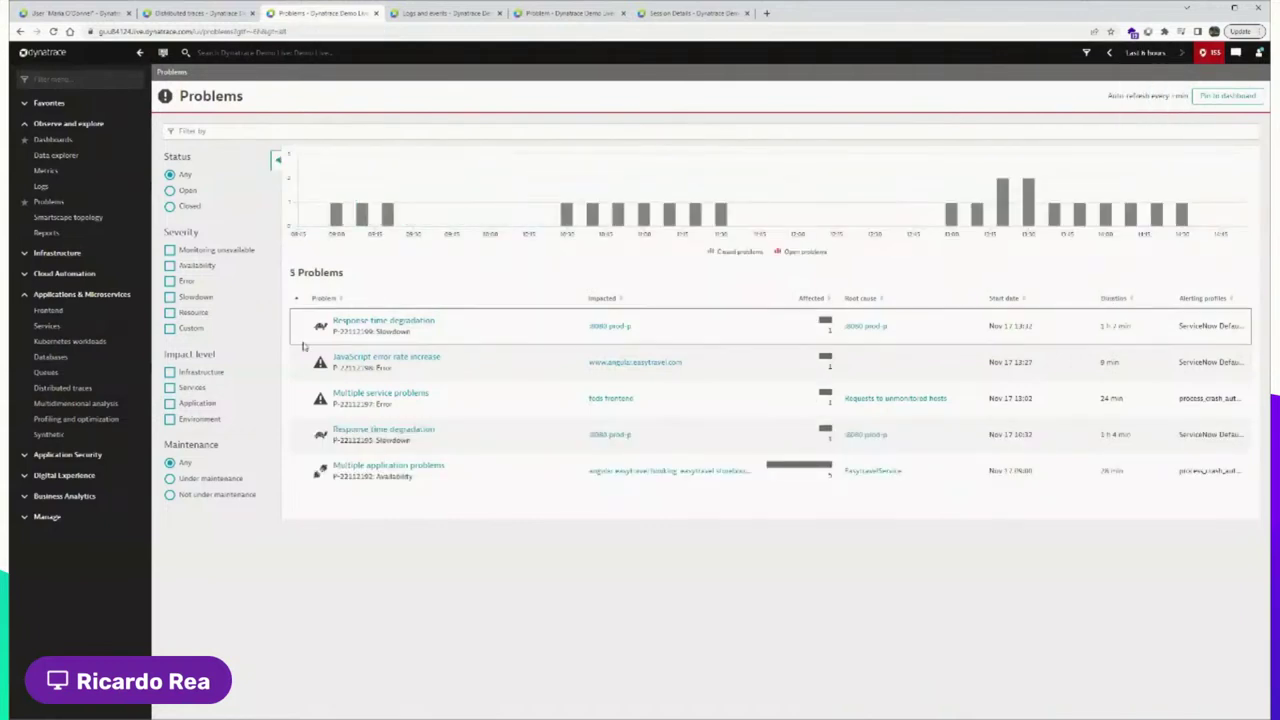
pyautogui.click(169, 372)
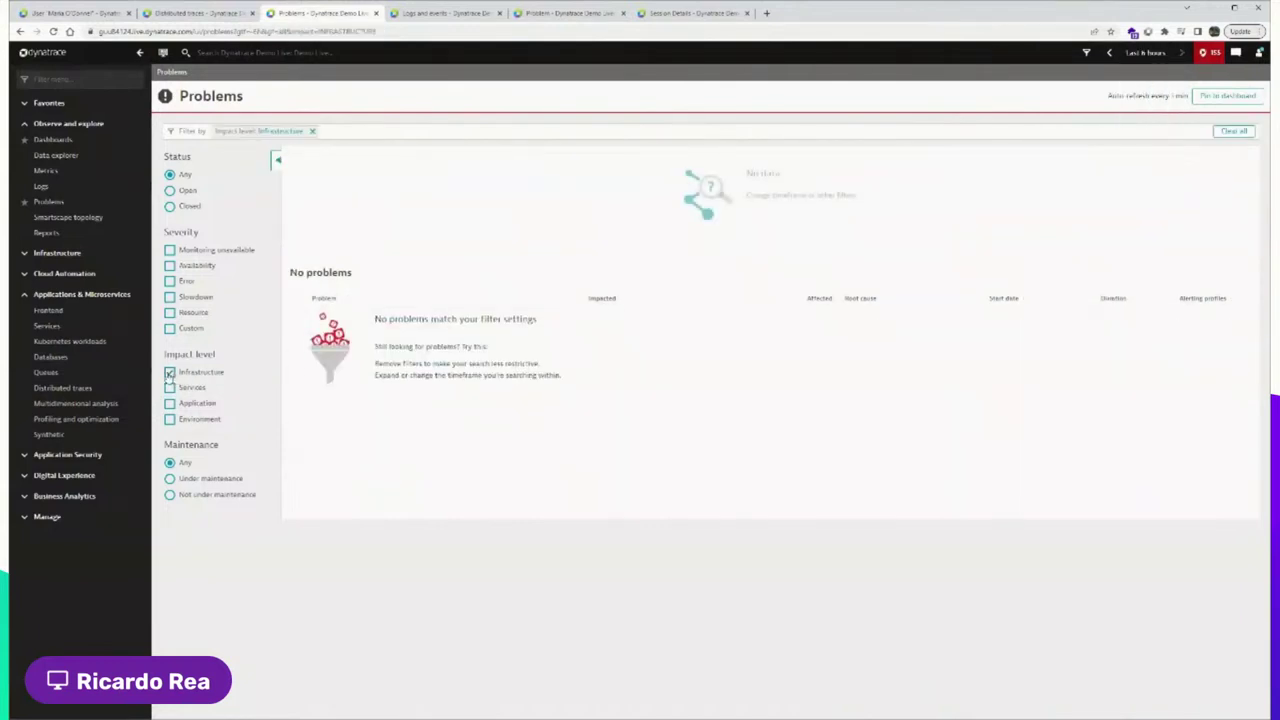
pyautogui.click(170, 372)
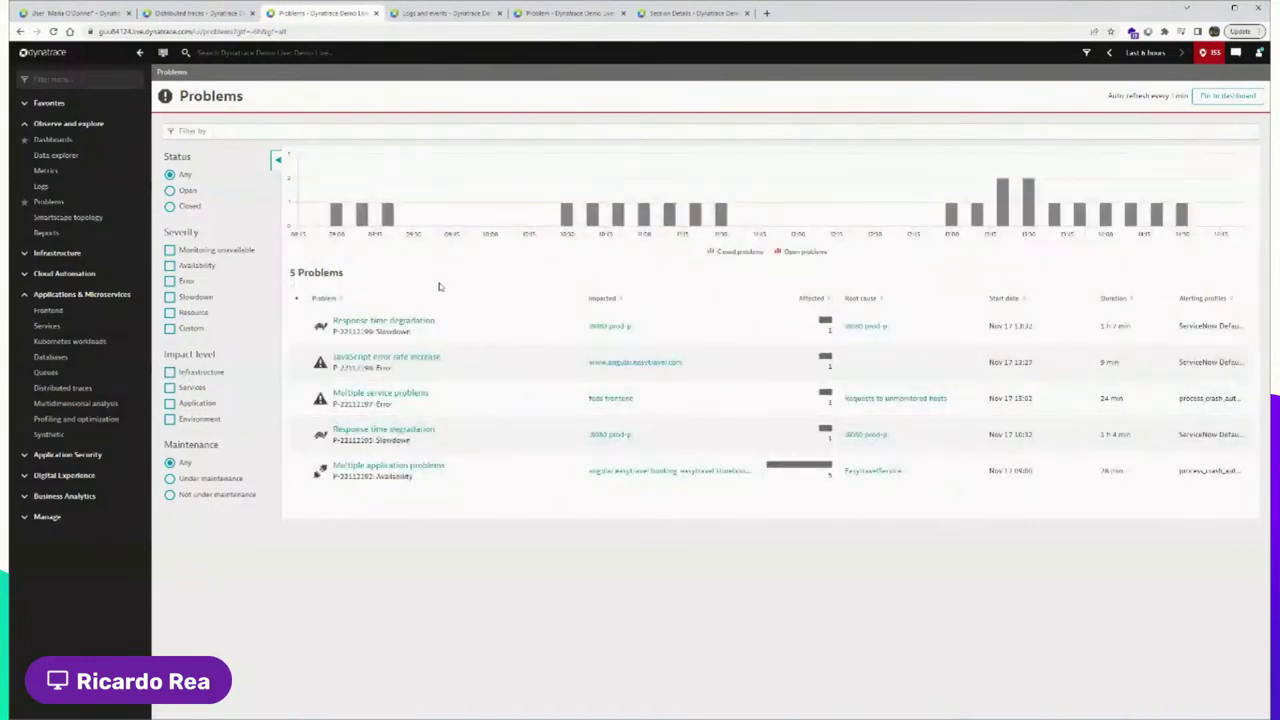
# Switch to the already open user action duration degradation problem and review its number of affected users and root cause
pyautogui.click(565, 13)
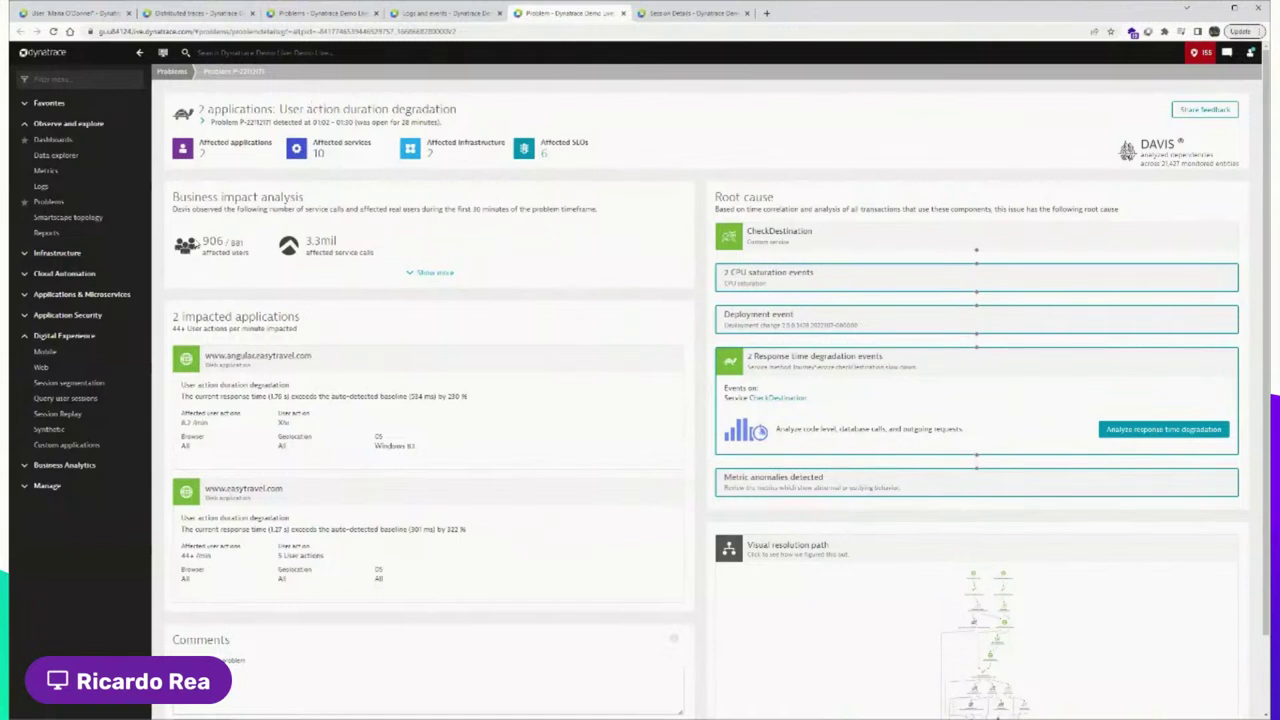
pyautogui.moveTo(203, 241); pyautogui.dragTo(224, 242)
pyautogui.scroll(-1, 450, 290)
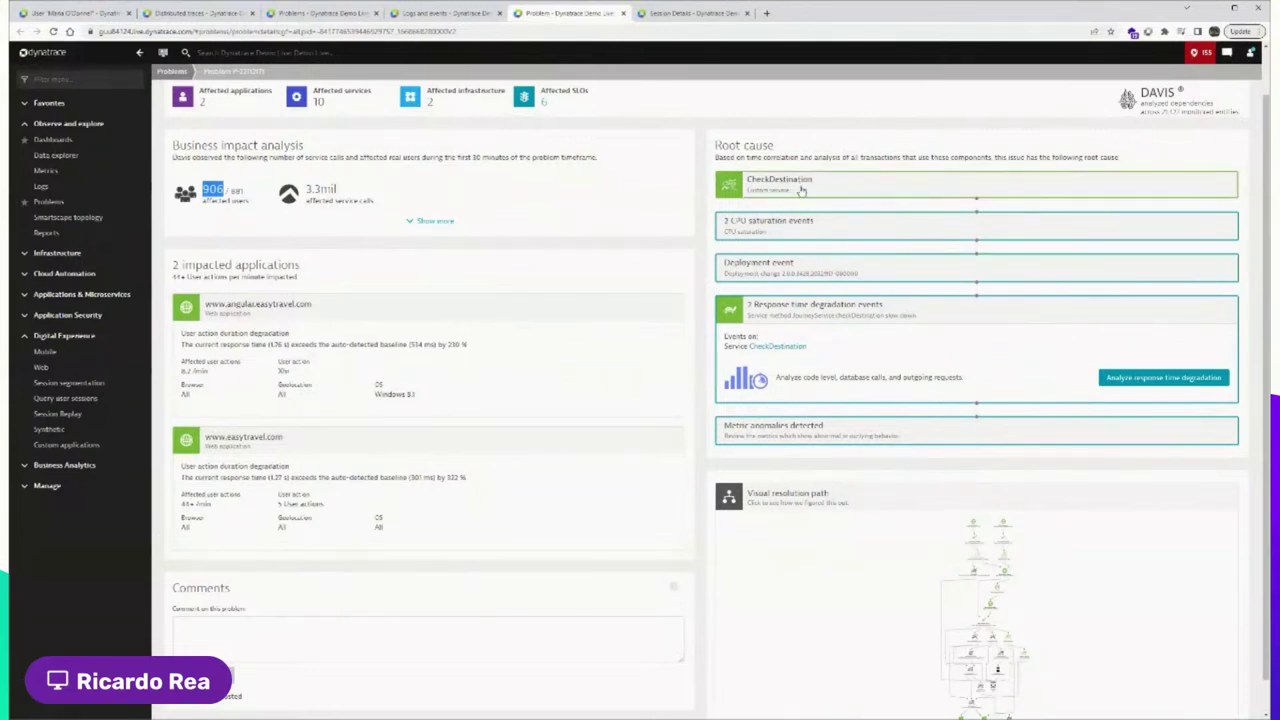
# Expand the CPU saturation events and view the consuming processes of host BB1-apache-tomcatjms-iis in a separate browser tab
pyautogui.click(787, 241)
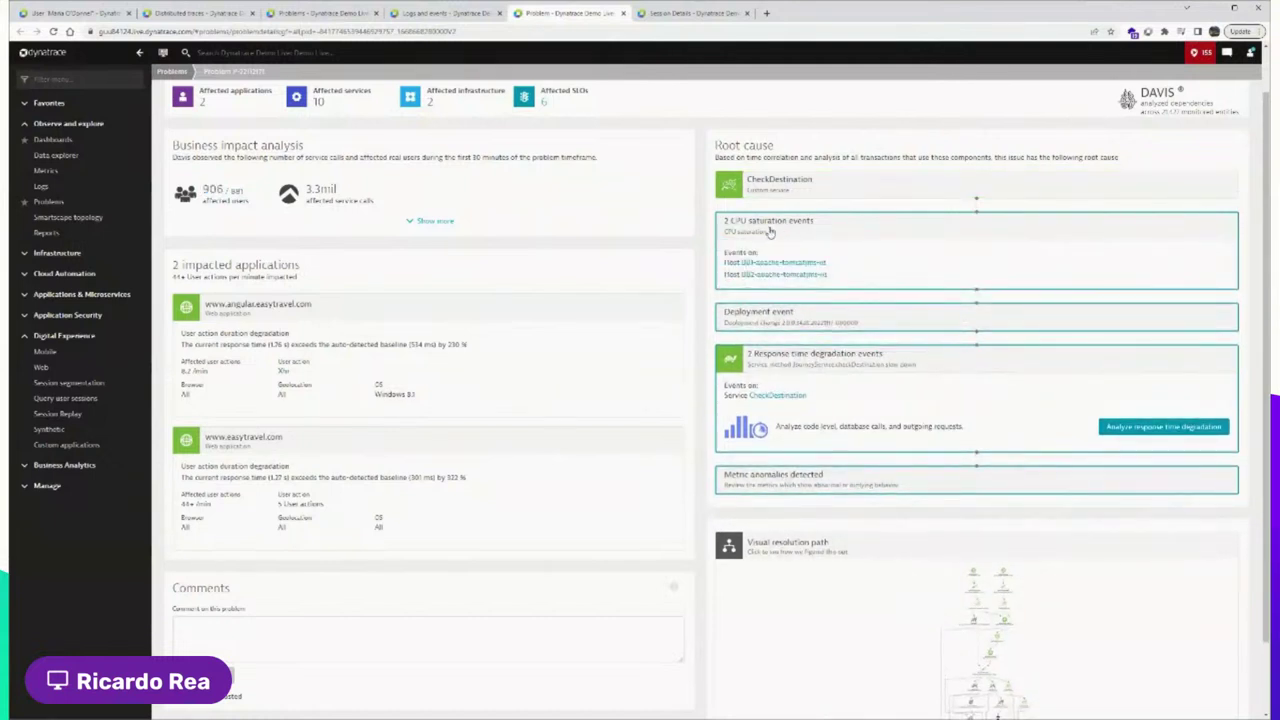
pyautogui.keyDown('ctrl'); pyautogui.click(779, 262); pyautogui.keyUp('ctrl')
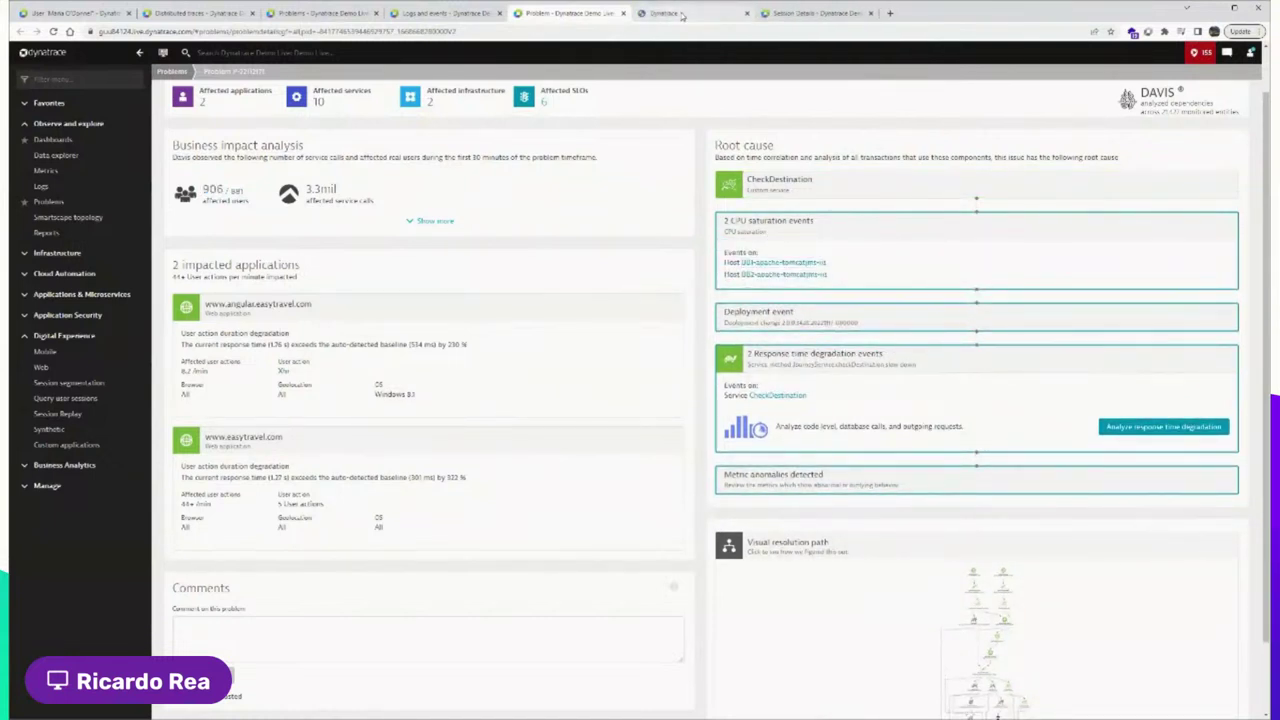
pyautogui.click(672, 13)
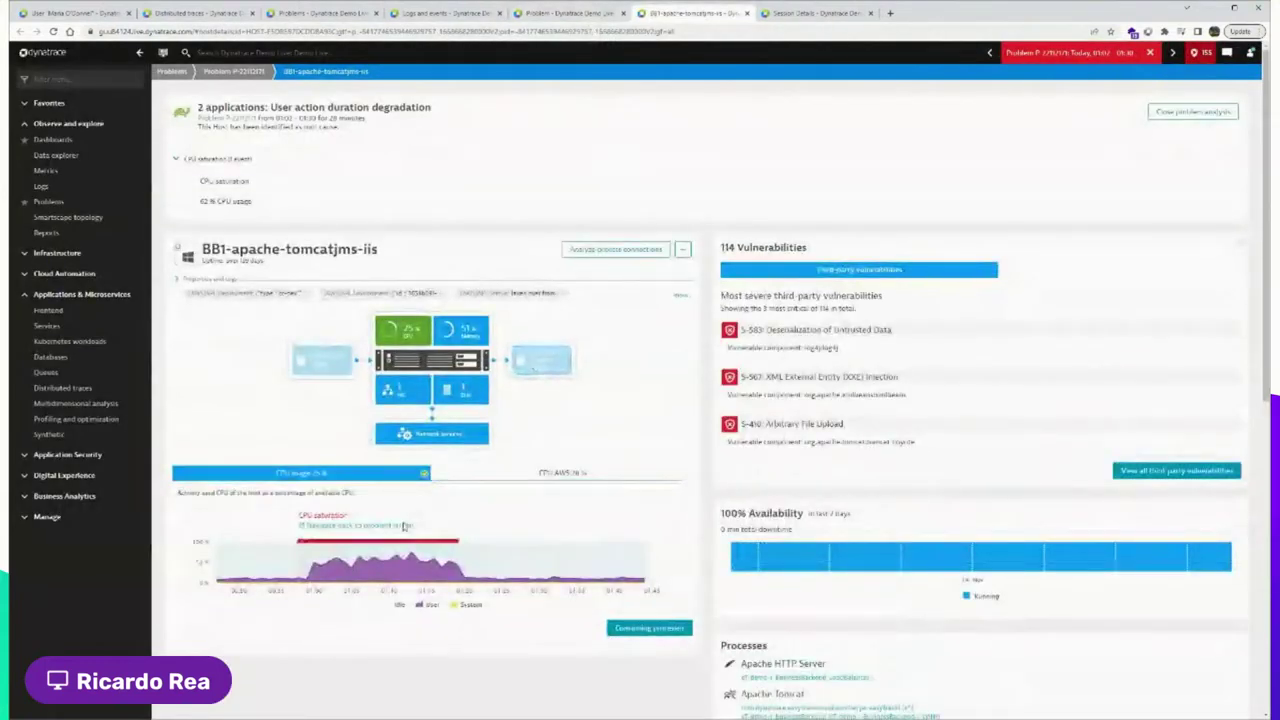
pyautogui.click(648, 628)
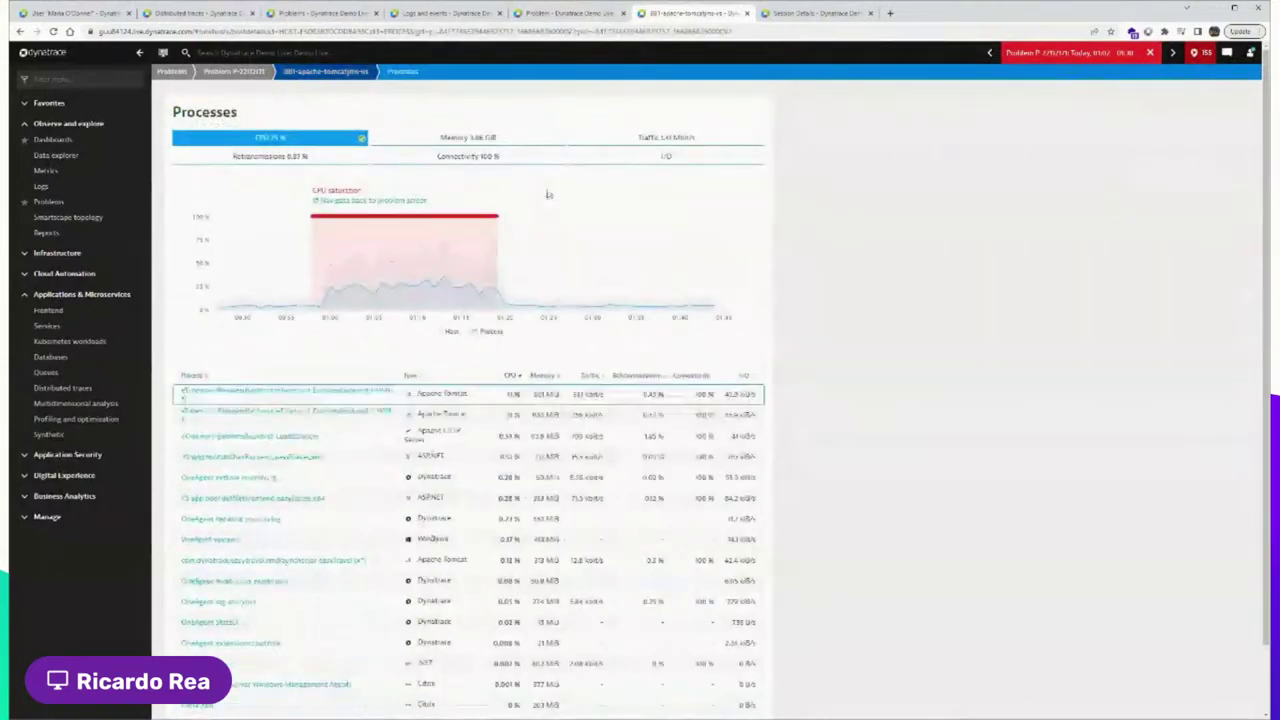
# Compare the BB1 host's CPU saturation chart with the problem's root cause and expand the Deployment event's details
pyautogui.click(559, 16)
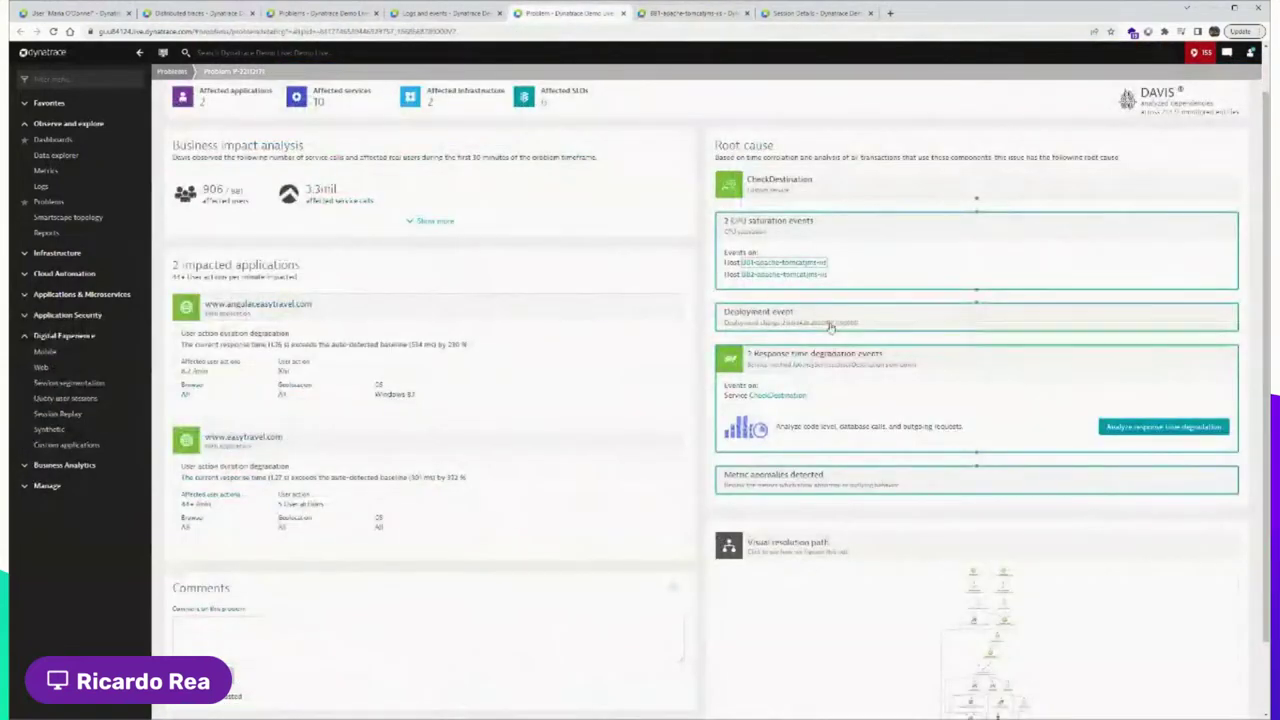
pyautogui.click(690, 16)
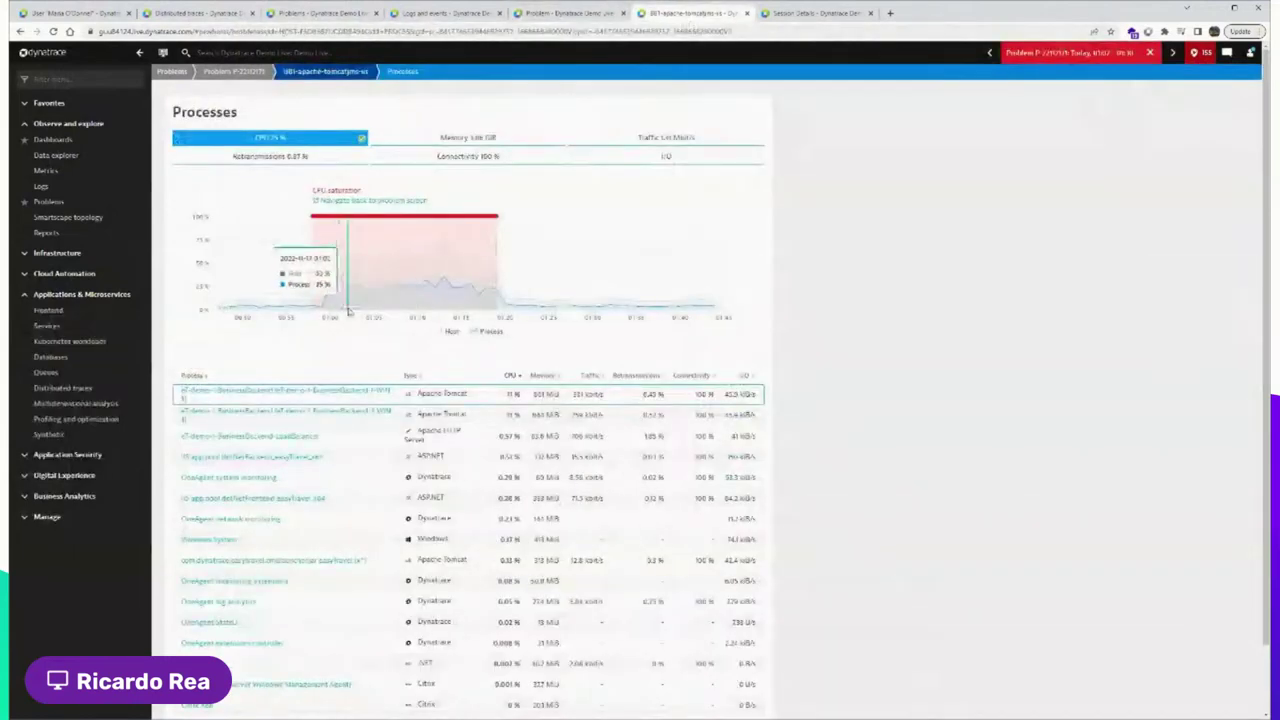
pyautogui.click(575, 14)
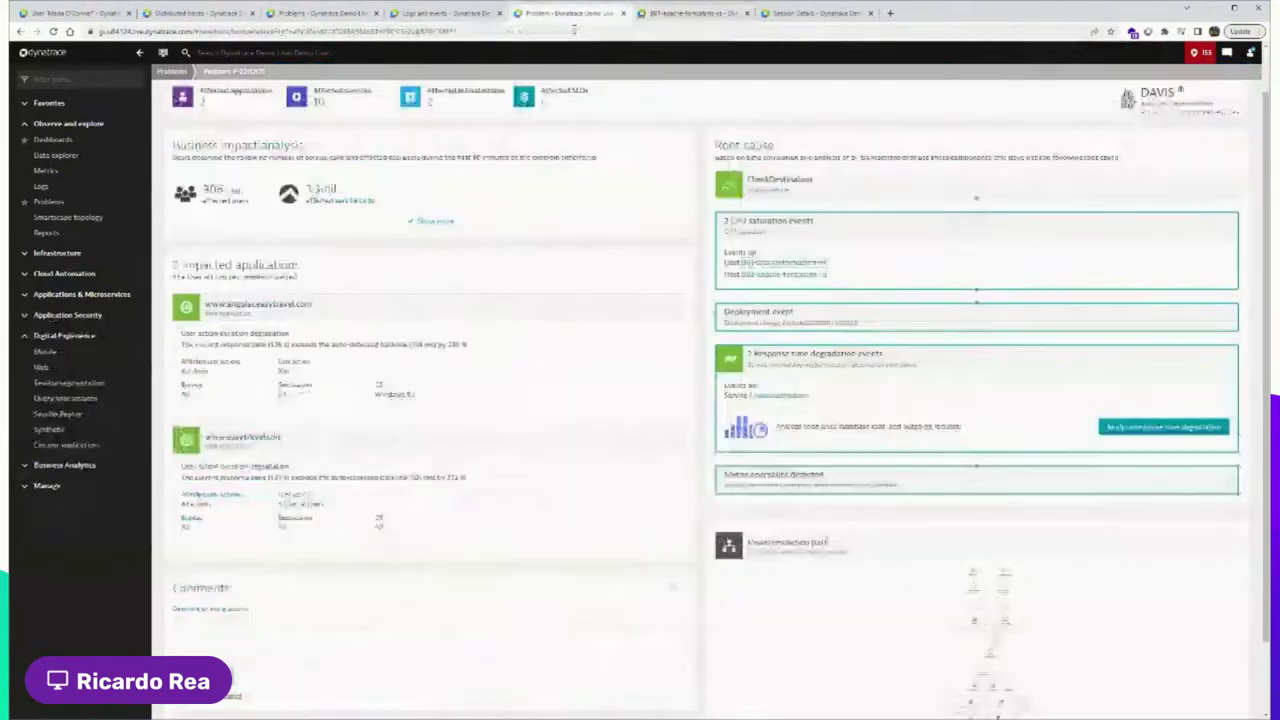
pyautogui.click(812, 323)
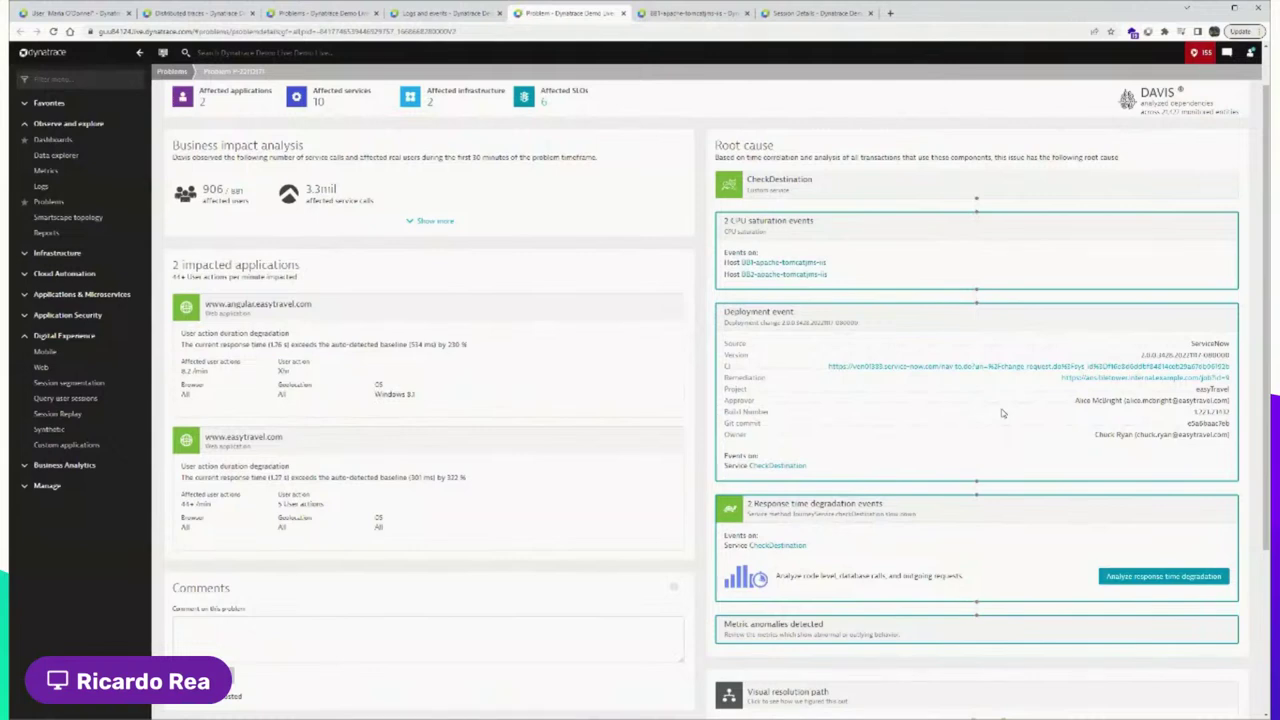
# Open the problem's visual resolution path and replay the problem evolution
pyautogui.scroll(-3, 1017, 323)
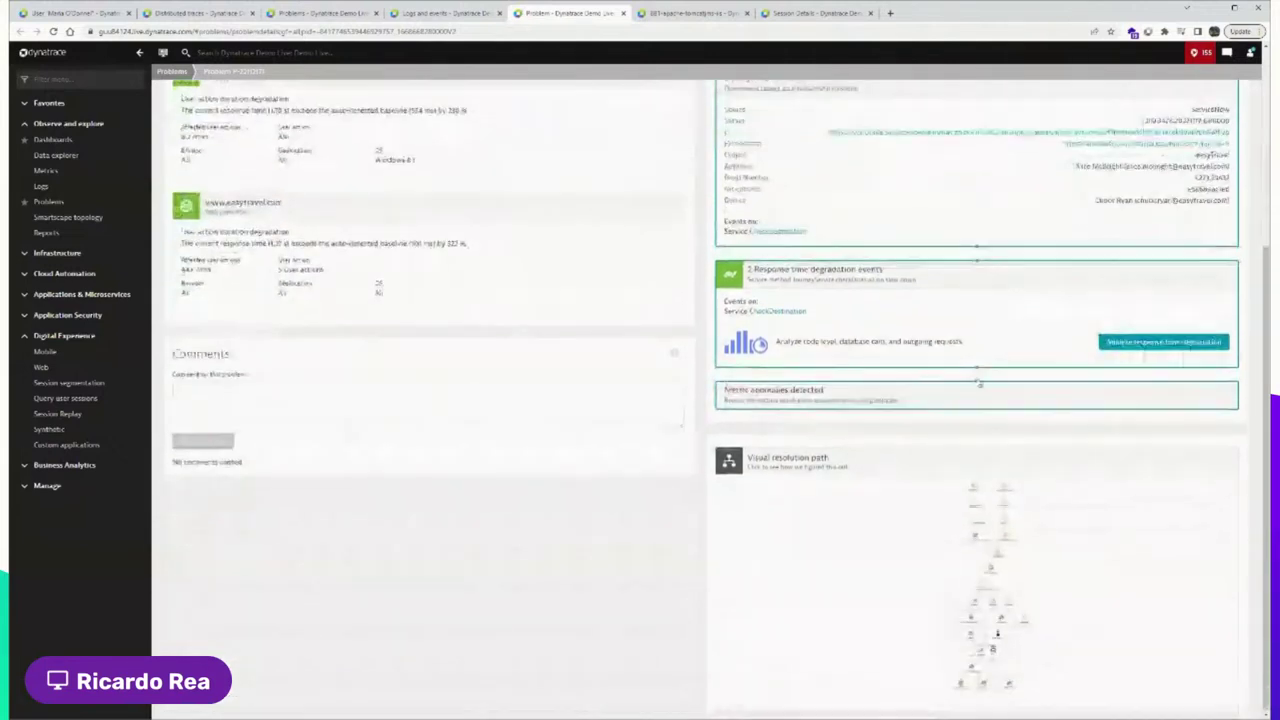
pyautogui.click(921, 503)
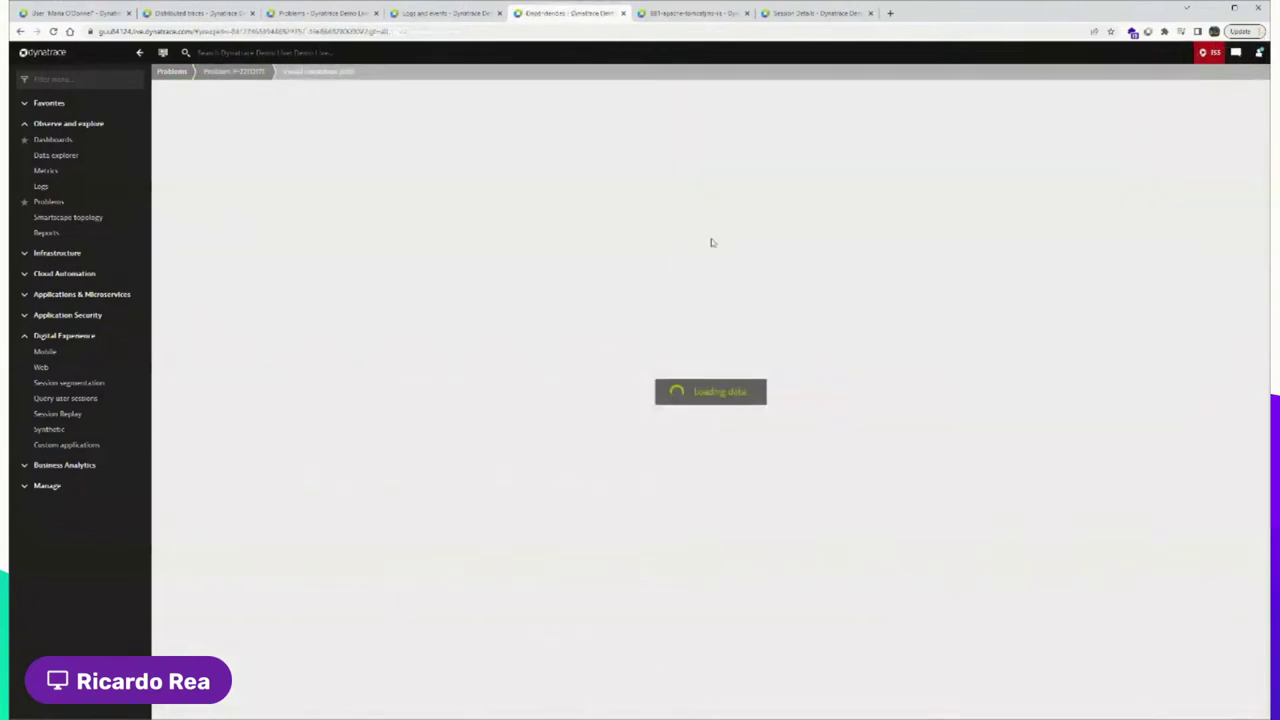
pyautogui.click(1143, 95)
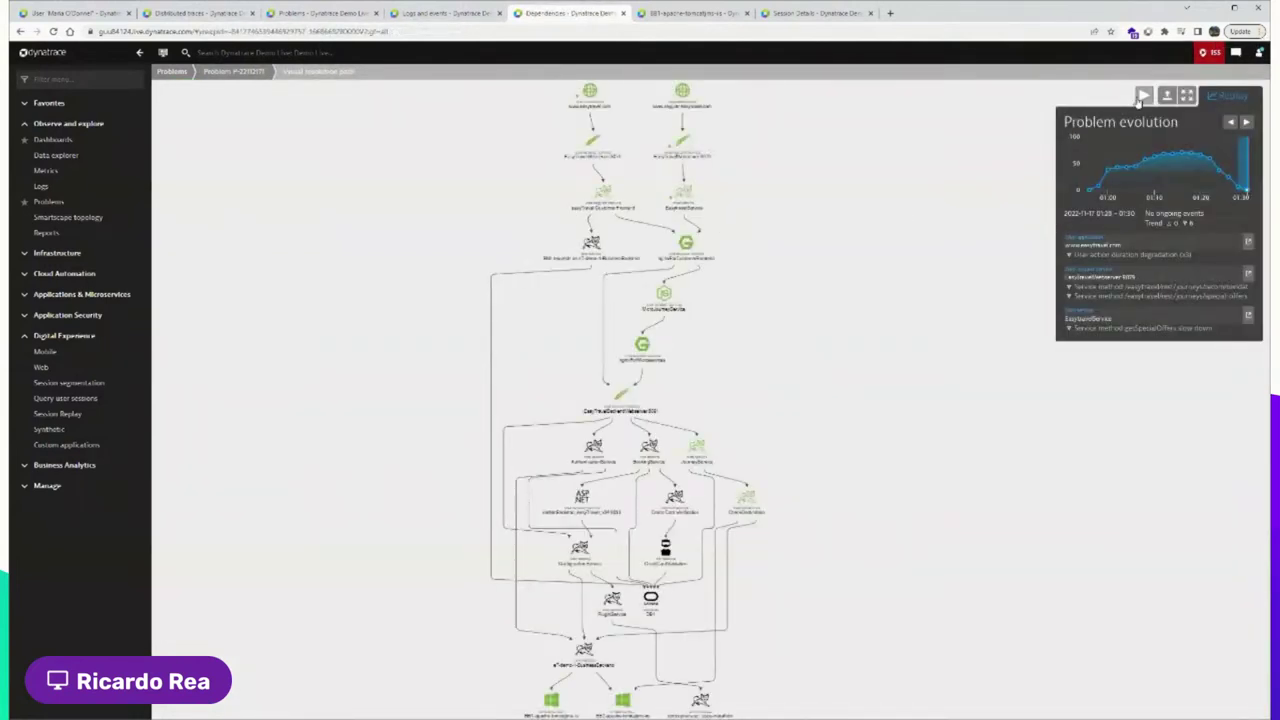